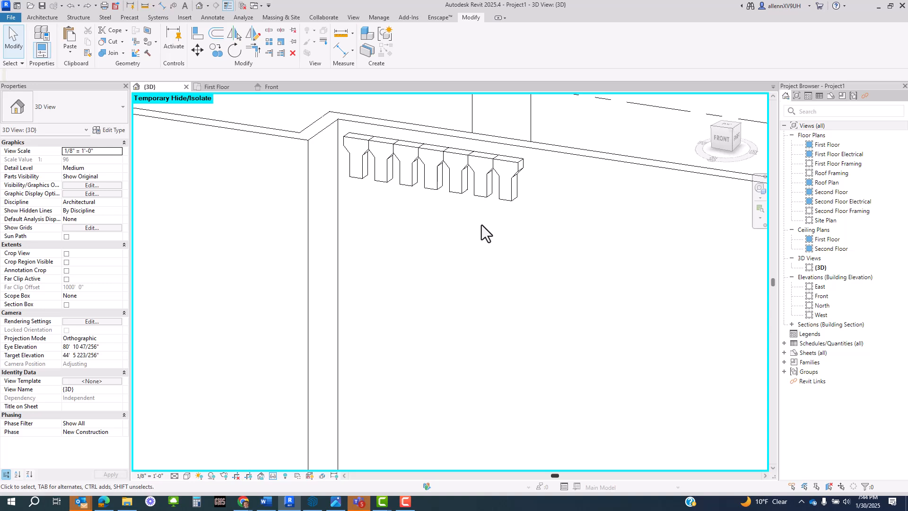
- Look at the reference photo of the church's brick corbels and switch back to the Revit model
click(336, 501)
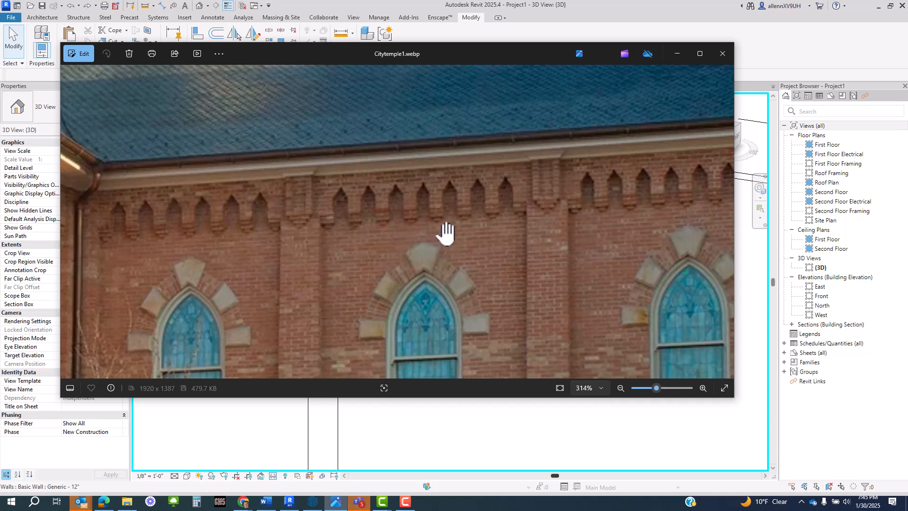
key(alt+Tab)
scroll(452, 227, down, 4)
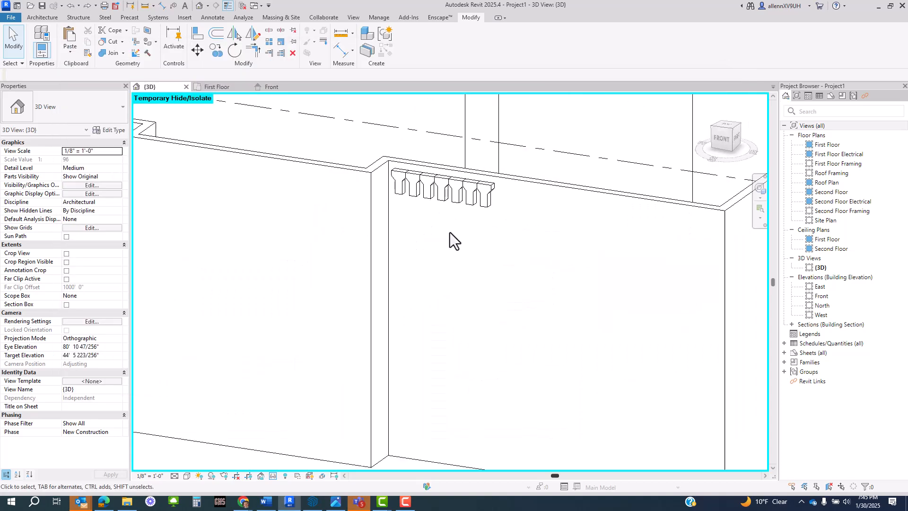
- Examine the row of corbels at the top of the recessed wall in the project's 3D view
shift+middle_drag(475, 315, 482, 239)
click(451, 211)
scroll(480, 239, down, 2)
middle_drag(509, 313, 512, 307)
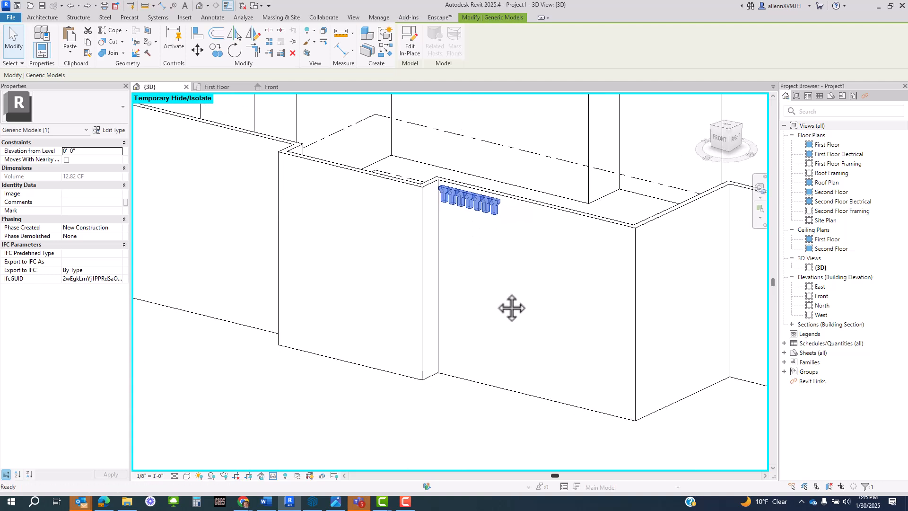
scroll(481, 206, up, 1)
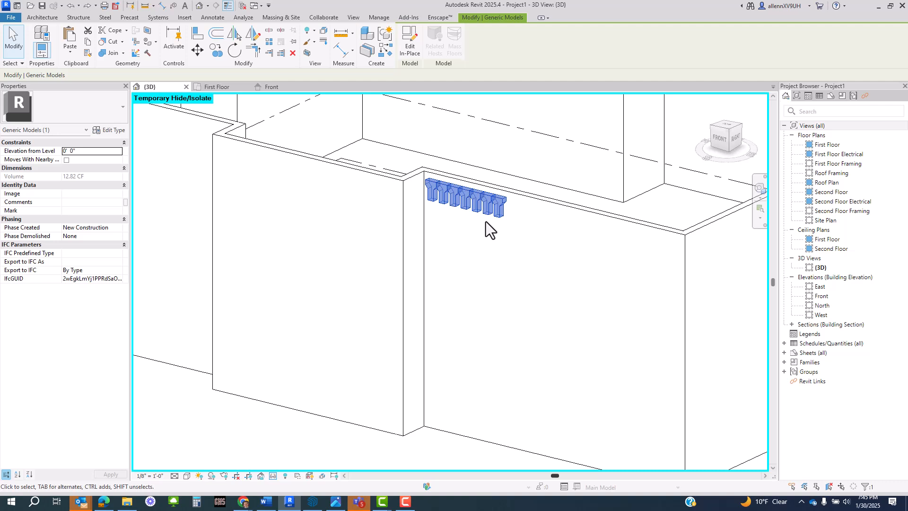
scroll(485, 221, up, 1)
middle_drag(481, 223, 483, 263)
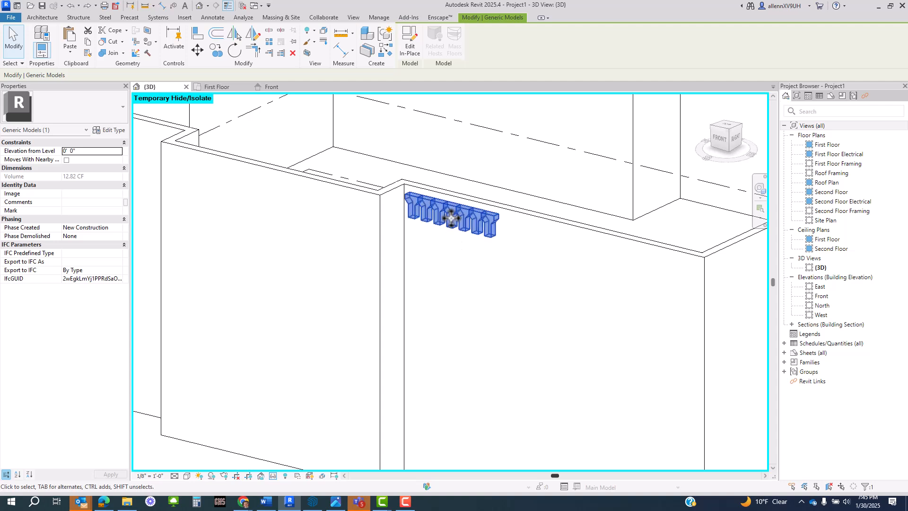
scroll(442, 202, down, 2)
shift+middle_drag(442, 203, 433, 390)
click(433, 390)
scroll(453, 352, up, 2)
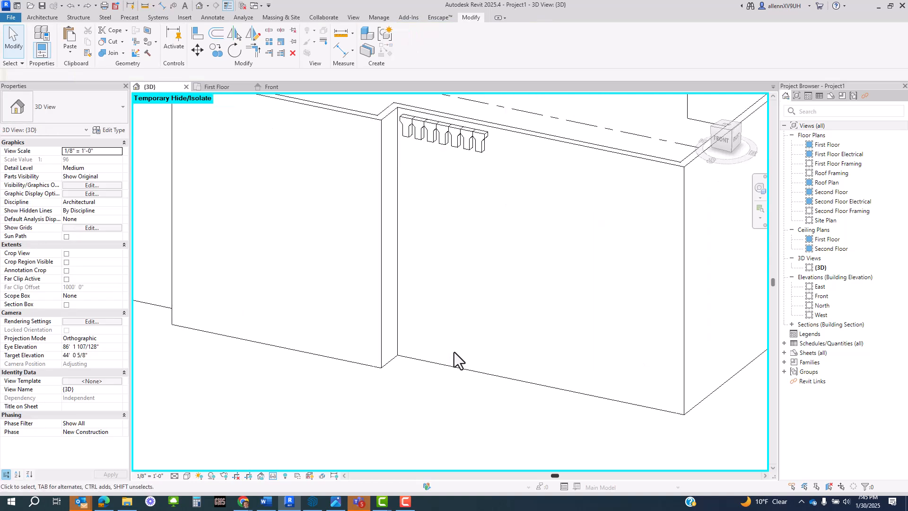
middle_drag(466, 251, 467, 301)
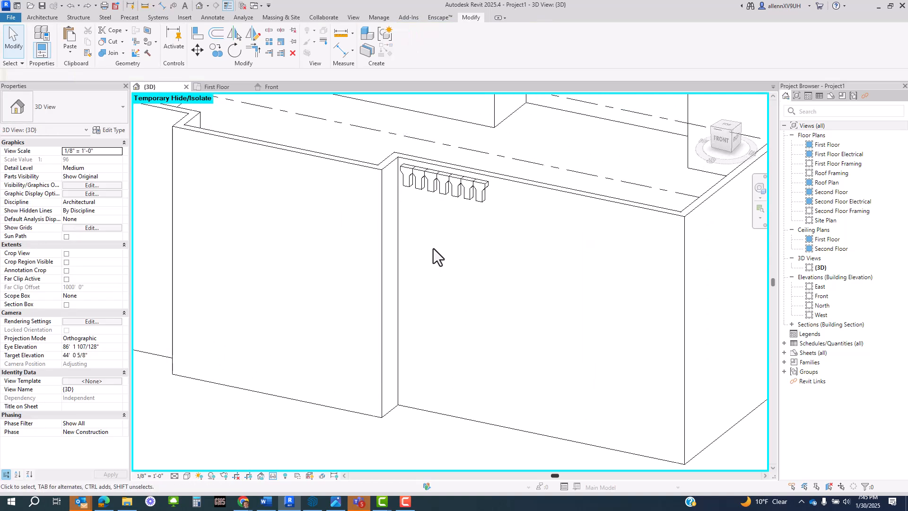
click(432, 187)
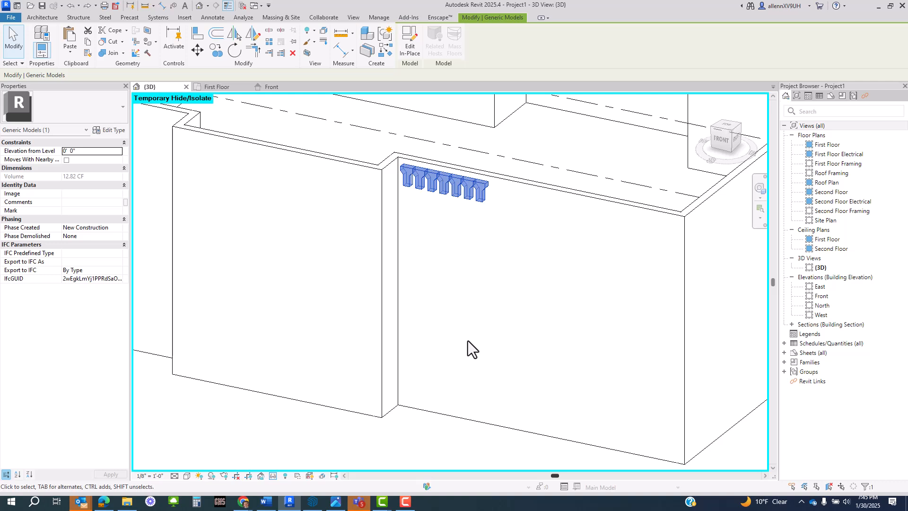
middle_drag(480, 395, 480, 390)
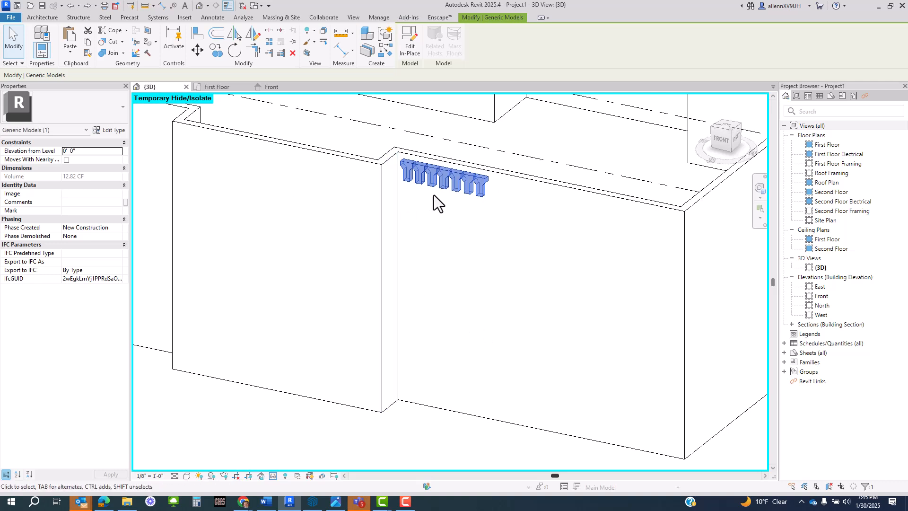
scroll(448, 203, up, 2)
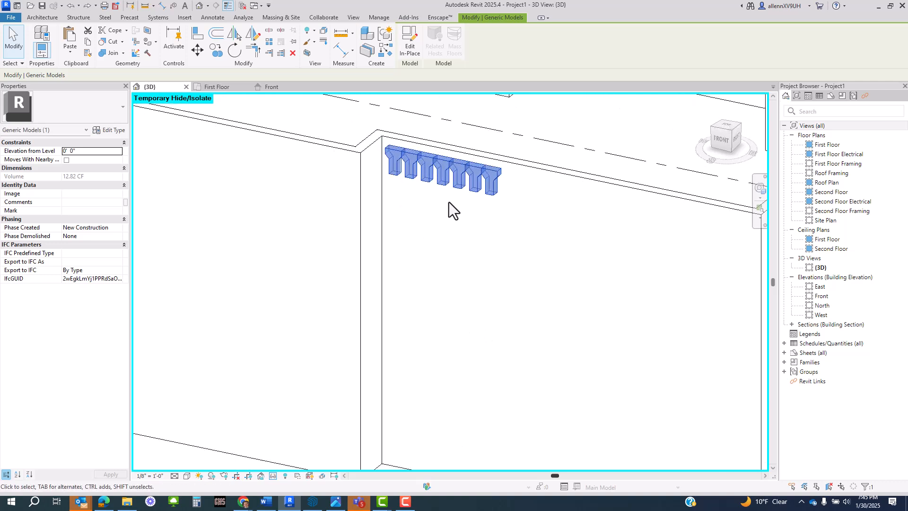
scroll(447, 204, down, 2)
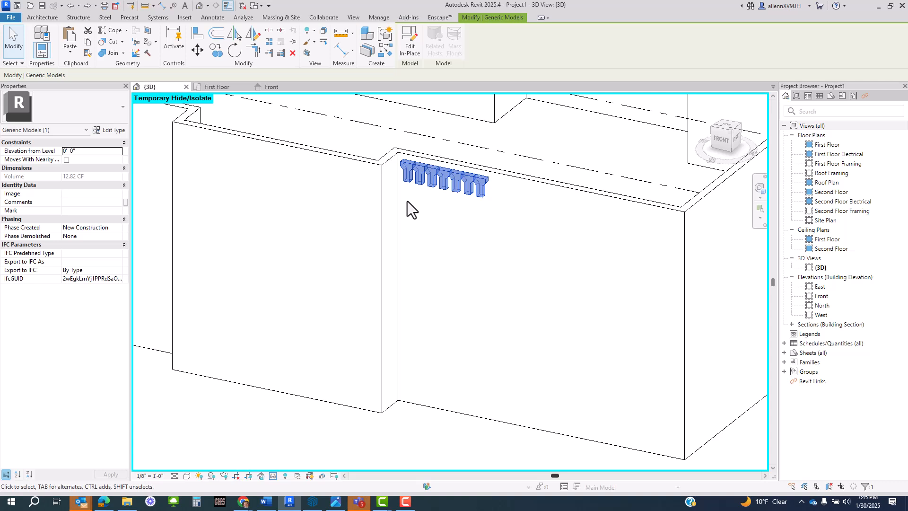
middle_drag(443, 248, 446, 249)
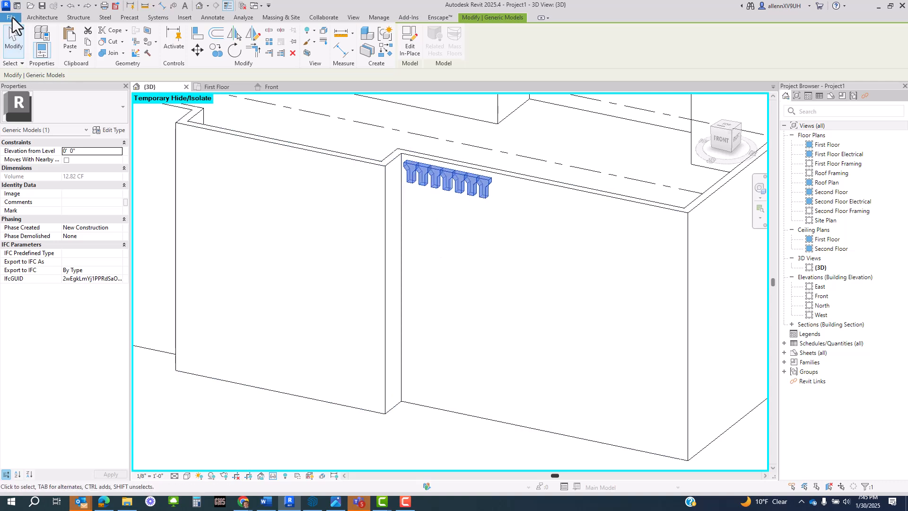
- Create a new family from the Generic Model face based template
click(11, 17)
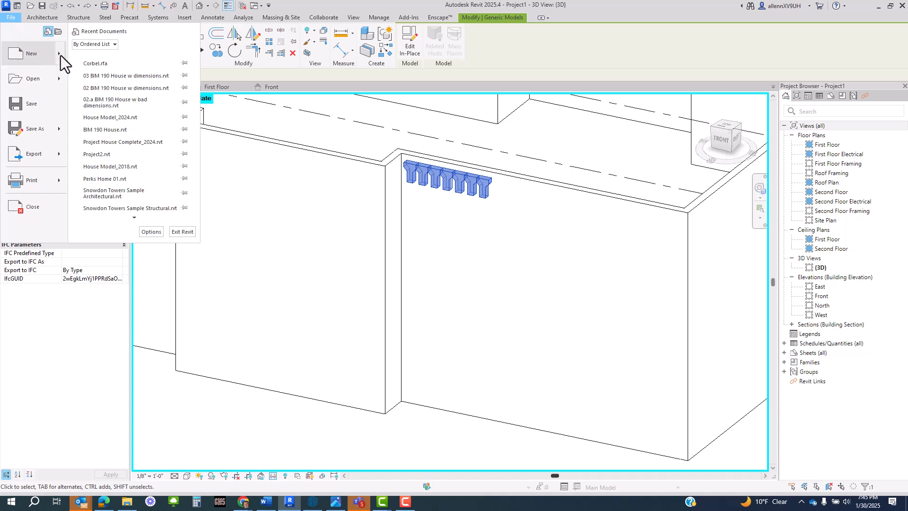
mouse_move(60, 55)
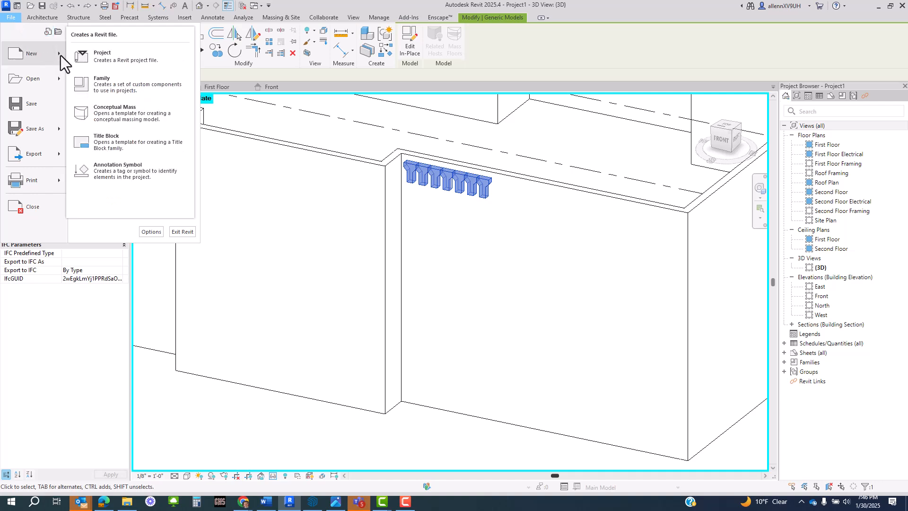
click(110, 85)
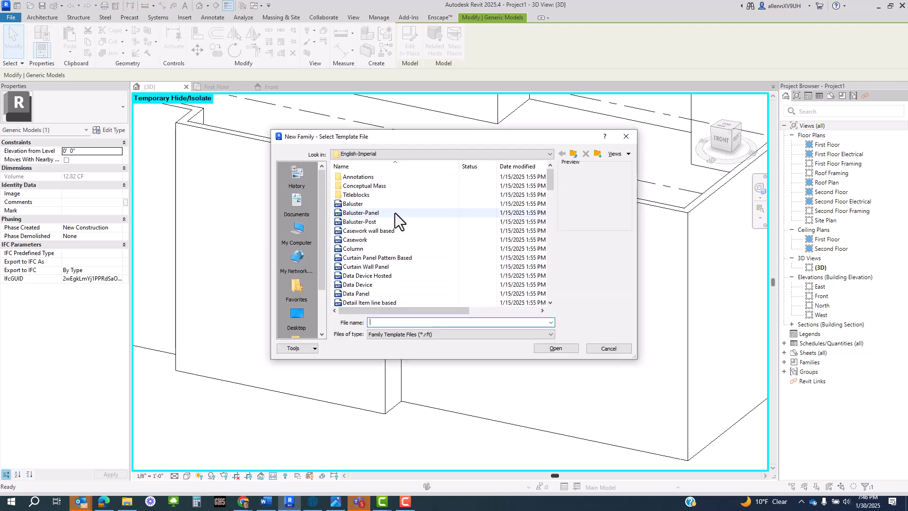
click(363, 242)
key(g)
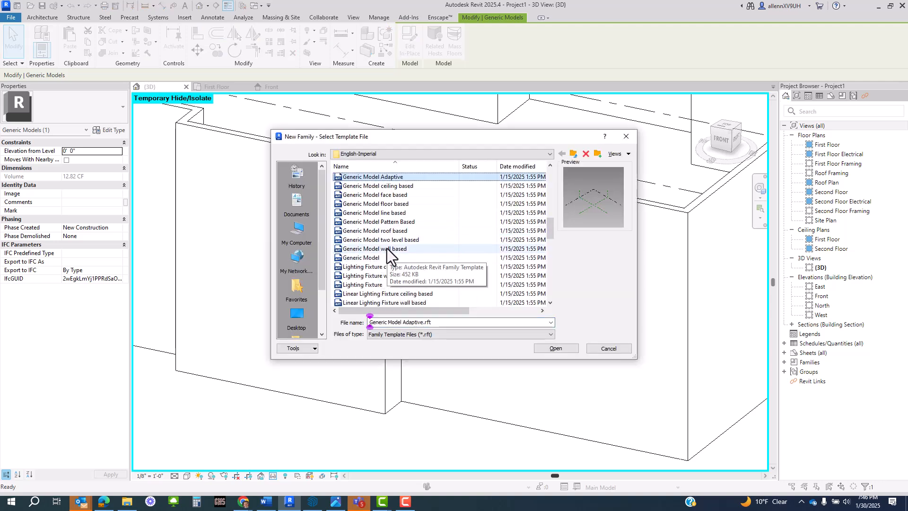
click(393, 194)
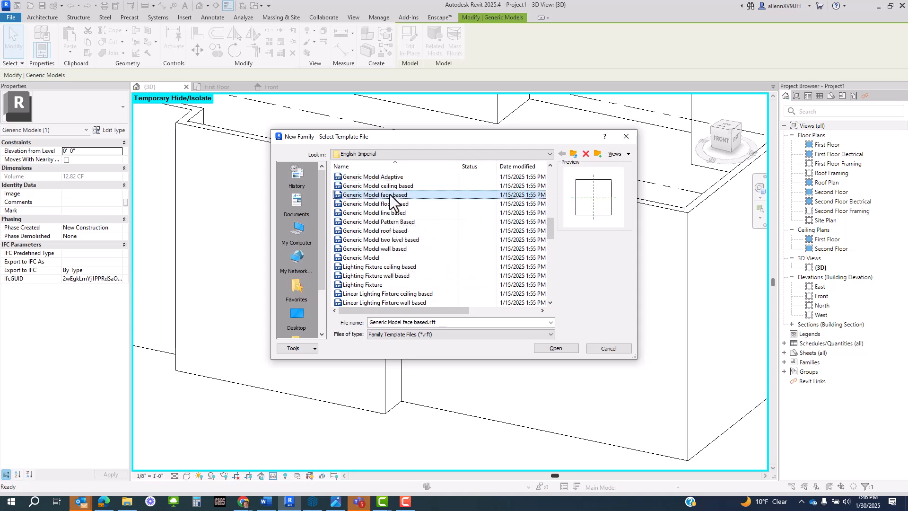
click(563, 349)
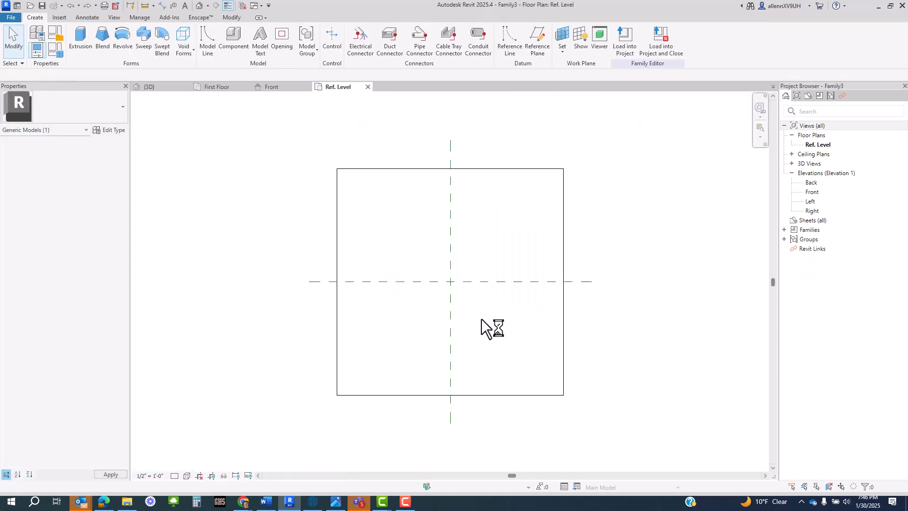
- Inspect the new family's host extrusion in its default 3D view
click(198, 6)
shift+middle_drag(458, 300, 321, 255)
scroll(440, 265, down, 2)
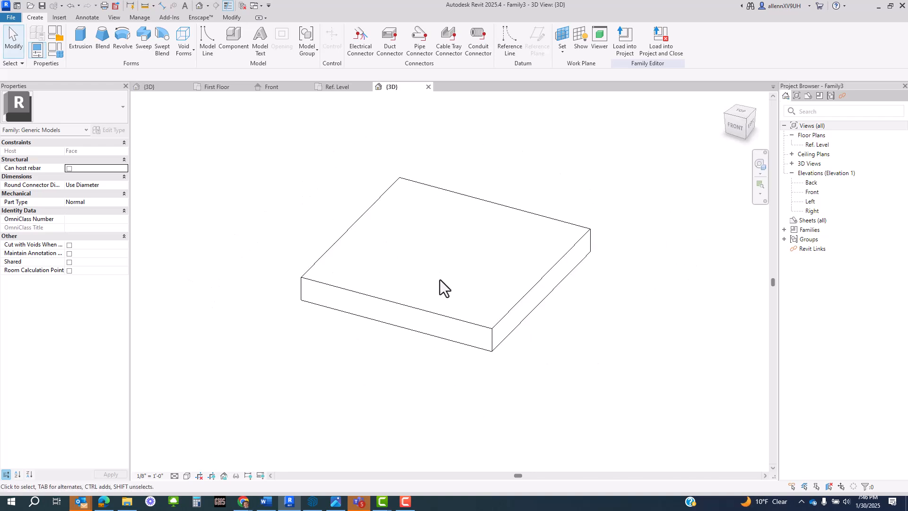
shift+middle_drag(415, 313, 443, 340)
click(441, 327)
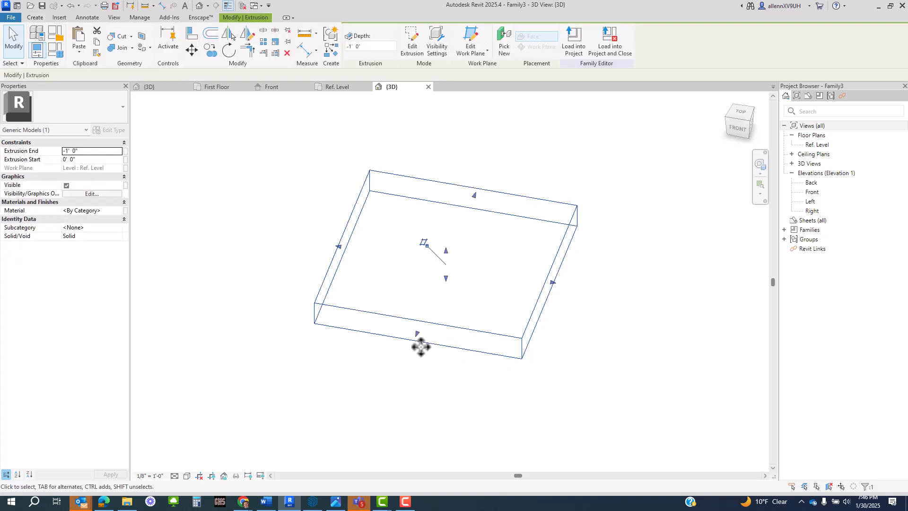
shift+middle_drag(411, 373, 437, 354)
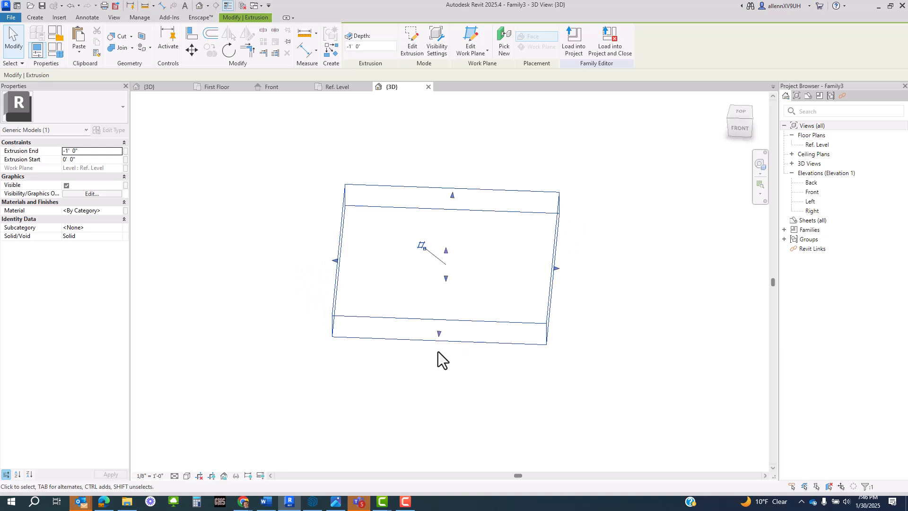
click(437, 352)
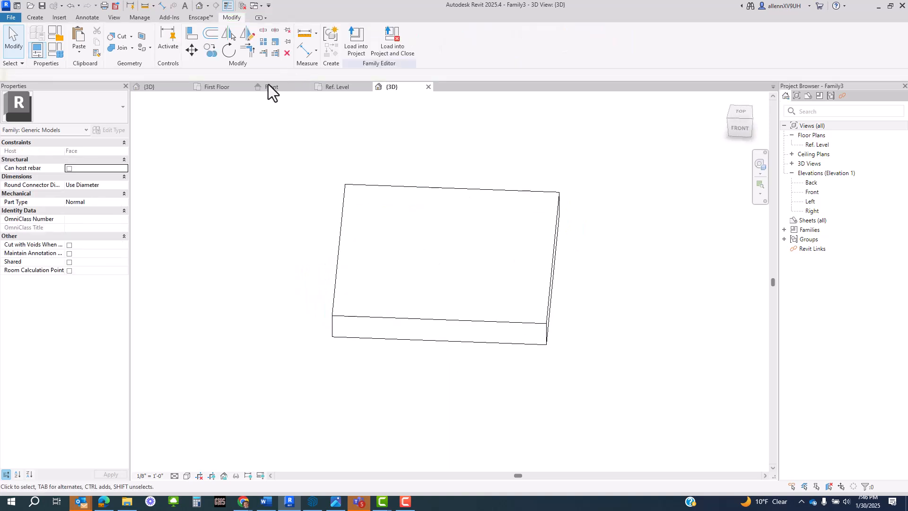
- Try to copy the whole in-place corbel model from the project into the new family's Ref. Level view
click(160, 87)
click(449, 185)
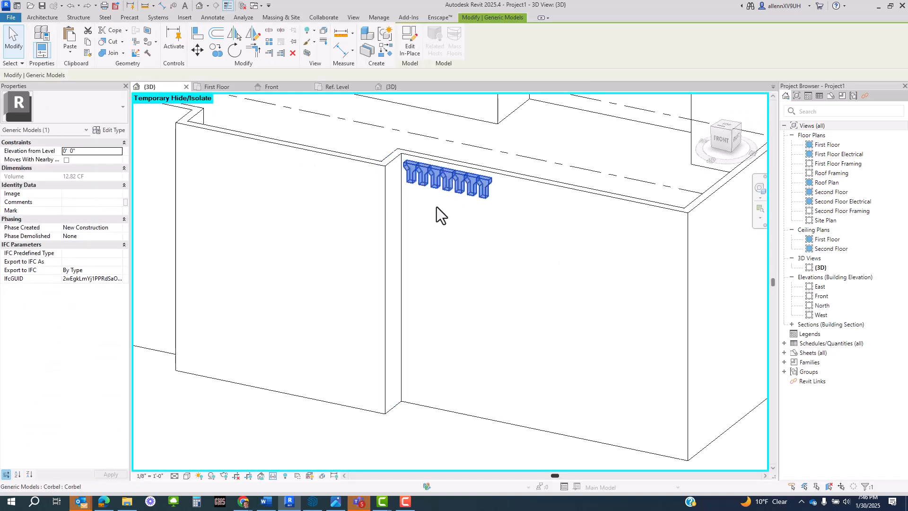
scroll(427, 218, down, 1)
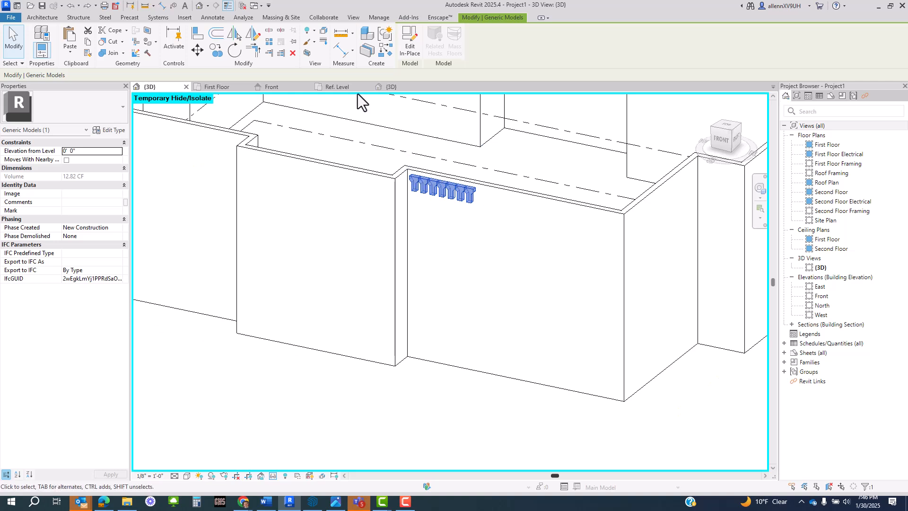
click(333, 87)
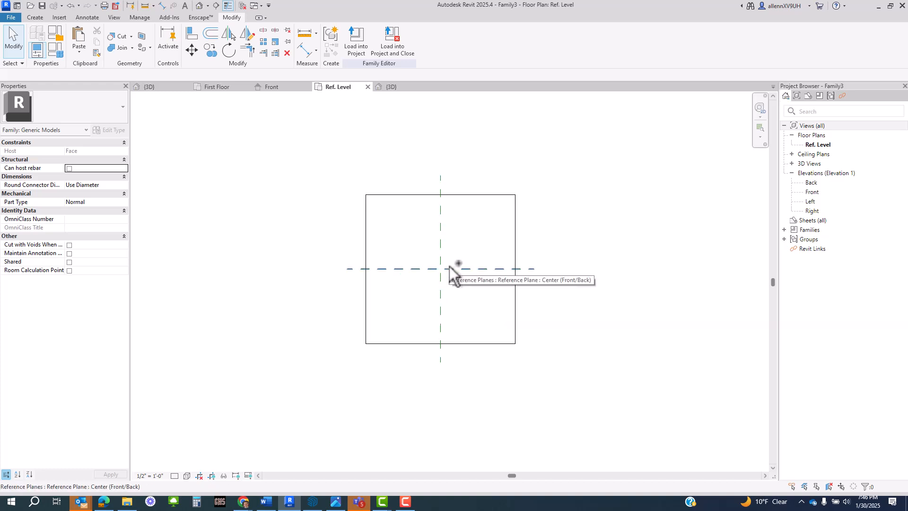
key(ctrl+v)
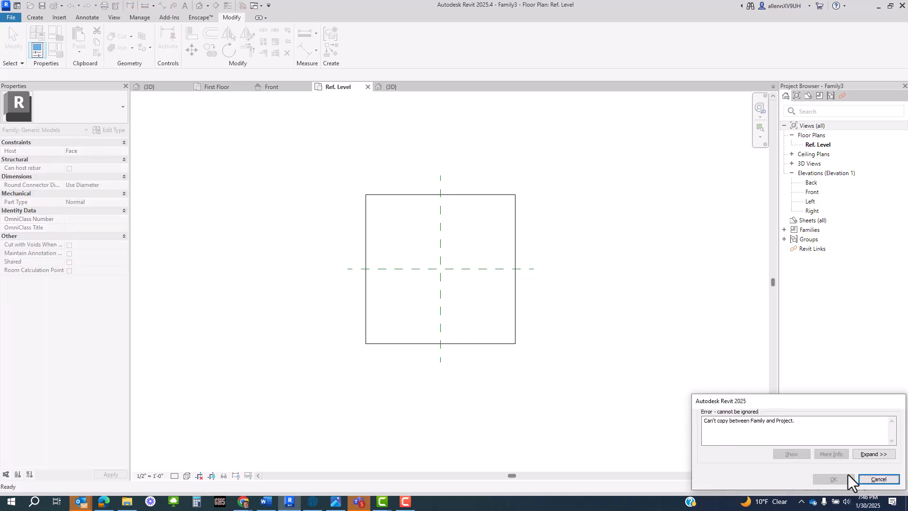
click(879, 480)
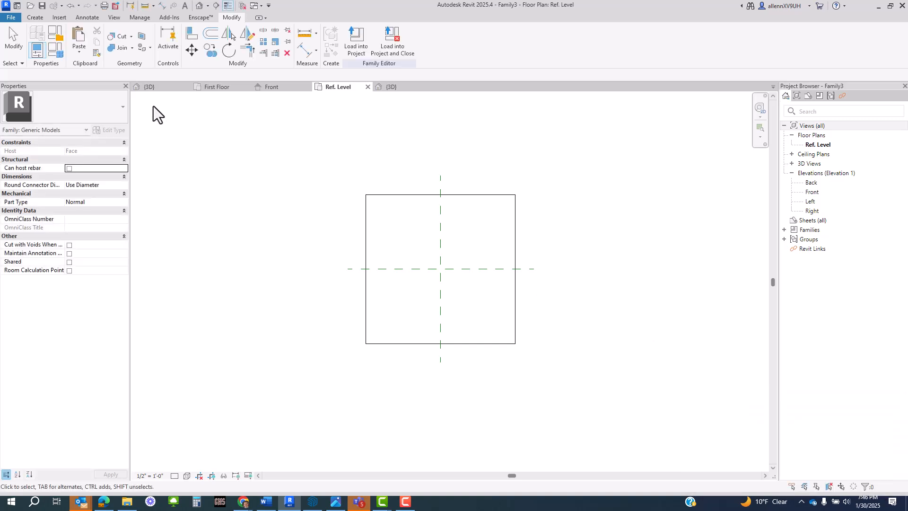
- Open the in-place corbel model for editing in the project and ungroup the first corbel of the array
click(167, 89)
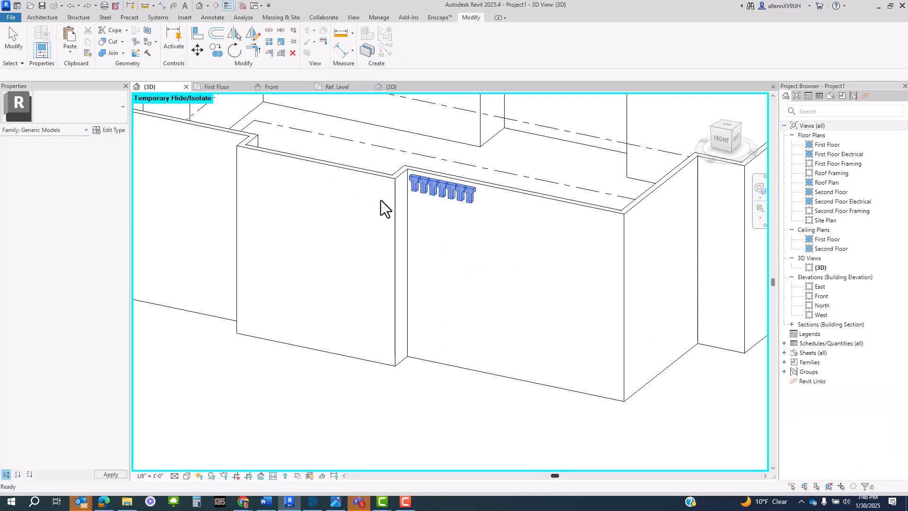
double_click(435, 198)
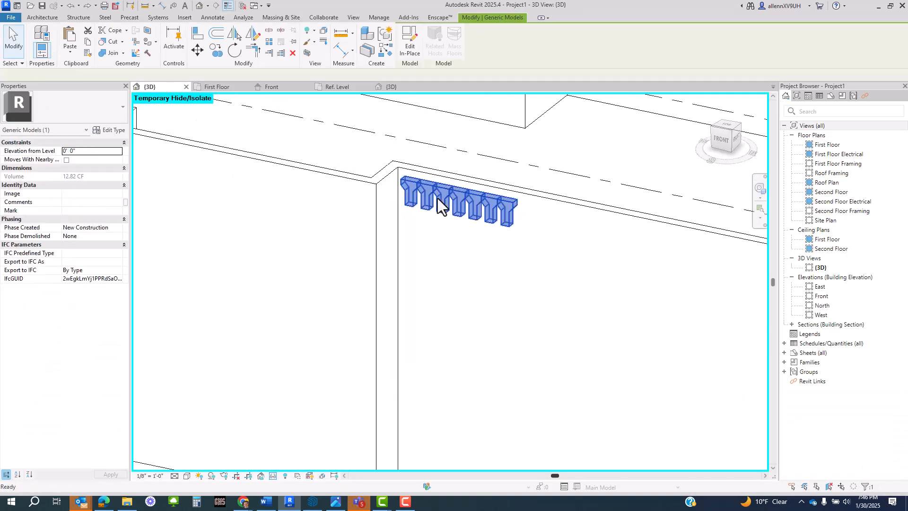
scroll(437, 197, up, 3)
click(407, 195)
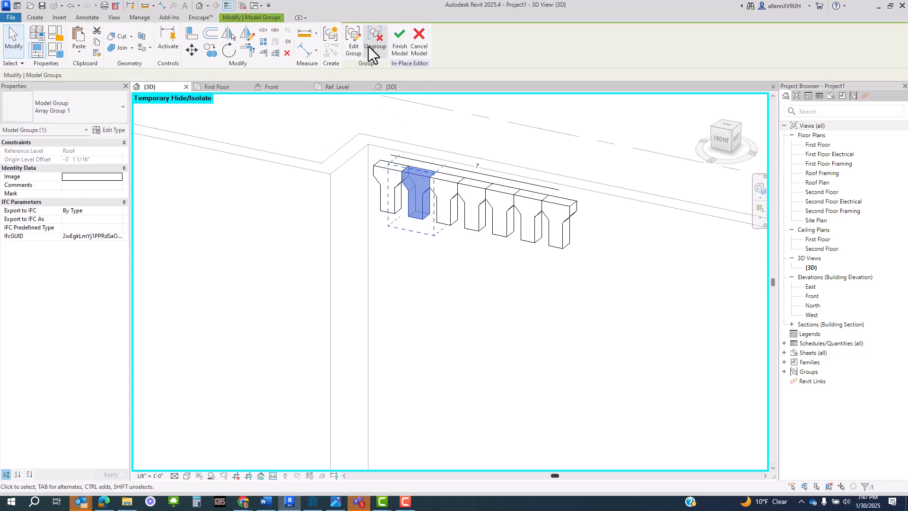
click(381, 199)
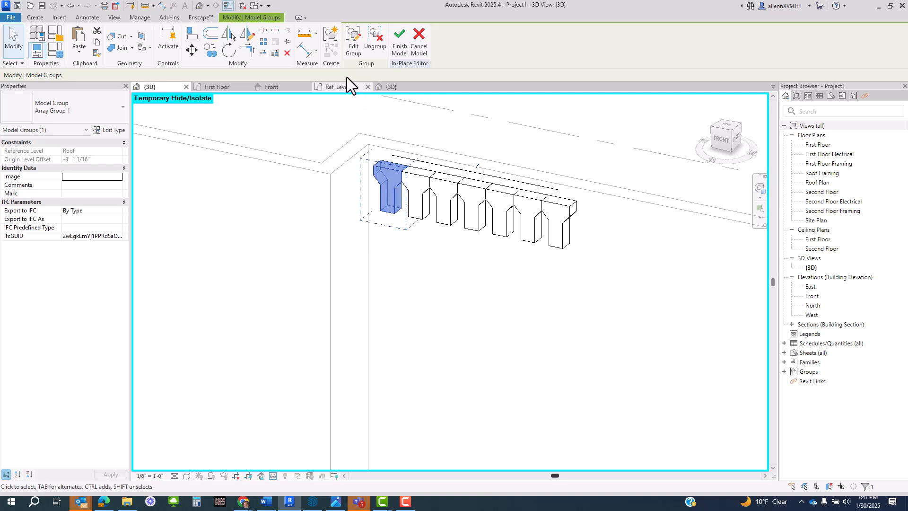
click(371, 49)
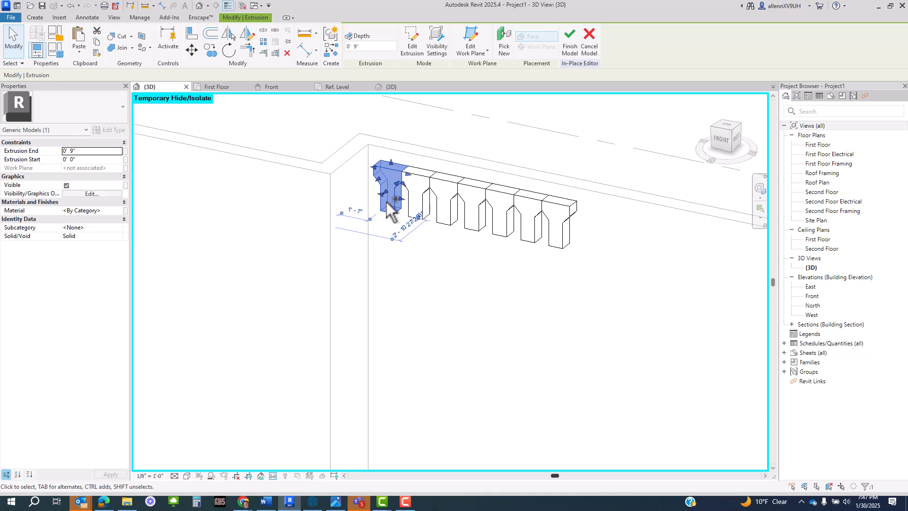
- Paste the copied corbel into the new family's Ref. Level view at the intersection of the center reference planes
click(321, 90)
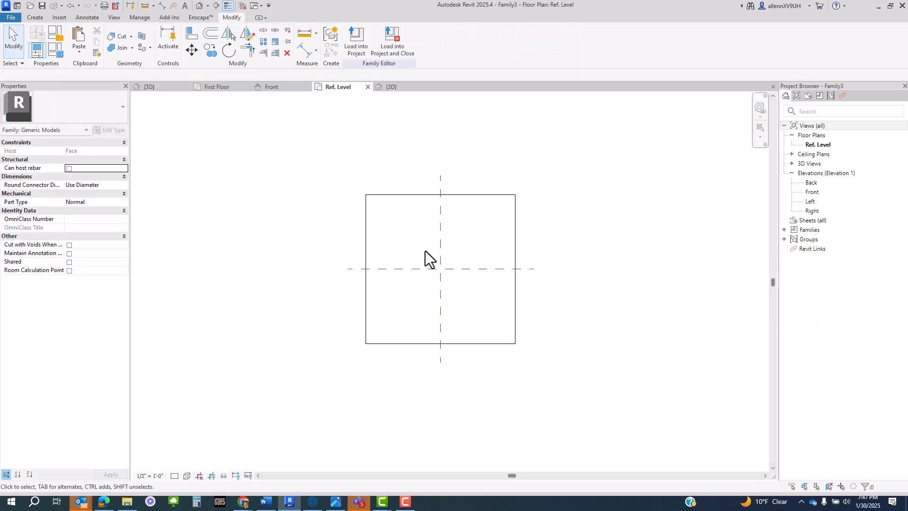
scroll(440, 261, down, 4)
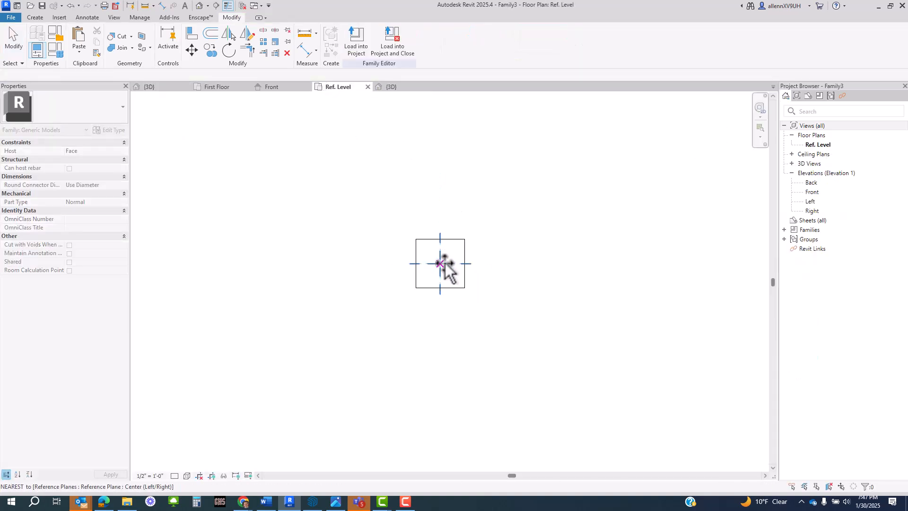
scroll(425, 259, up, 2)
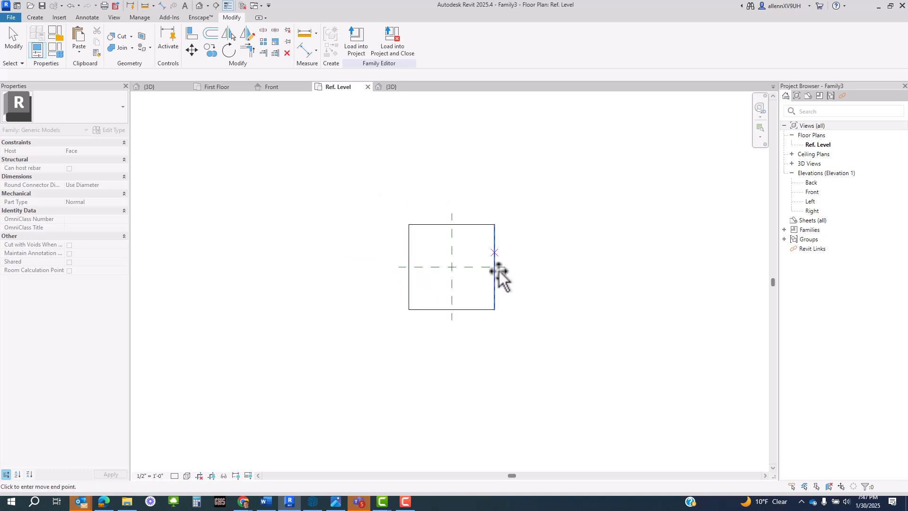
click(452, 267)
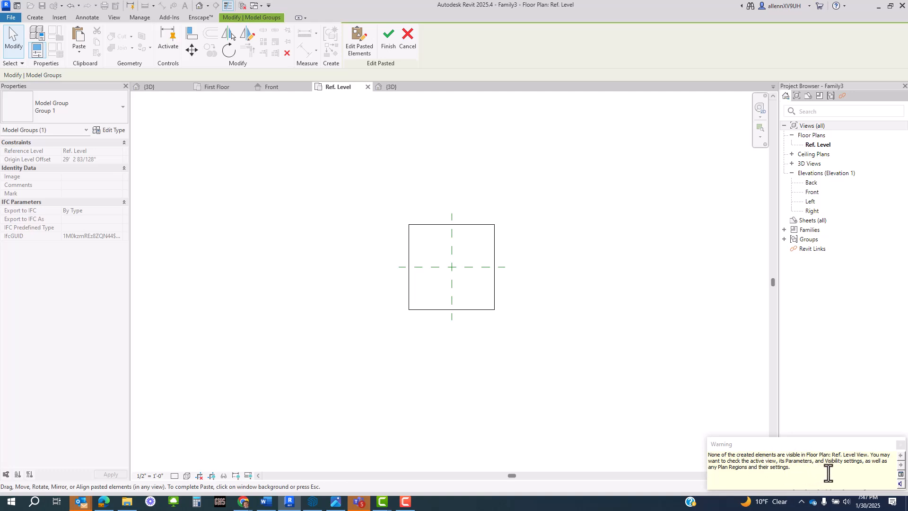
click(901, 445)
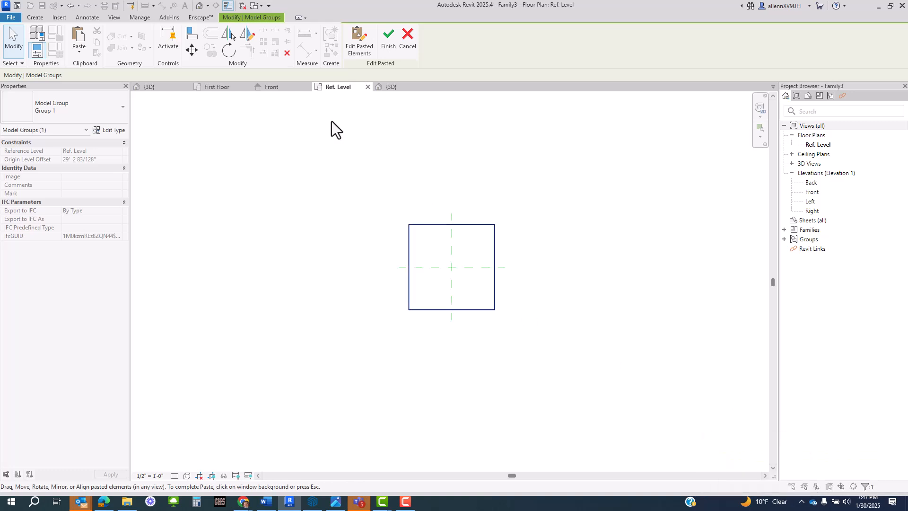
- Complete the paste in the family's 3D view and inspect the corbel's position relative to the host
click(392, 88)
scroll(415, 336, down, 3)
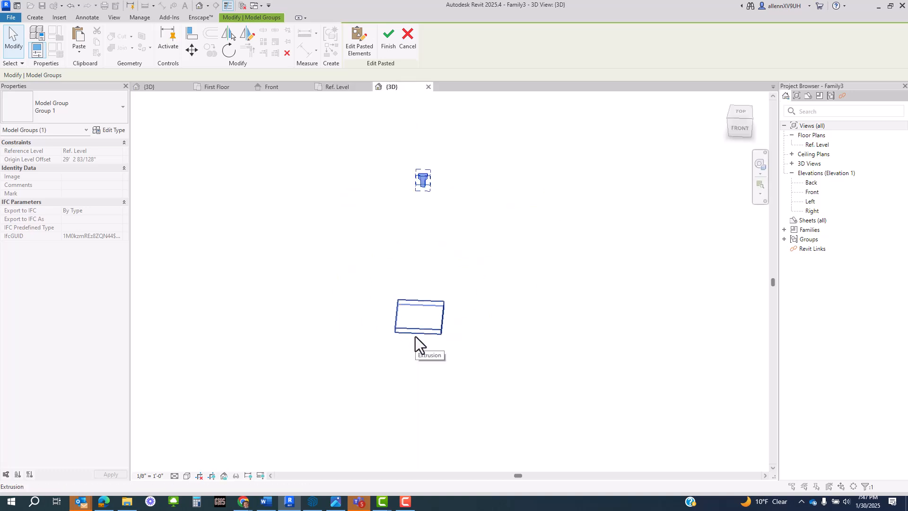
shift+middle_drag(415, 336, 513, 181)
click(424, 279)
shift+middle_drag(424, 279, 519, 426)
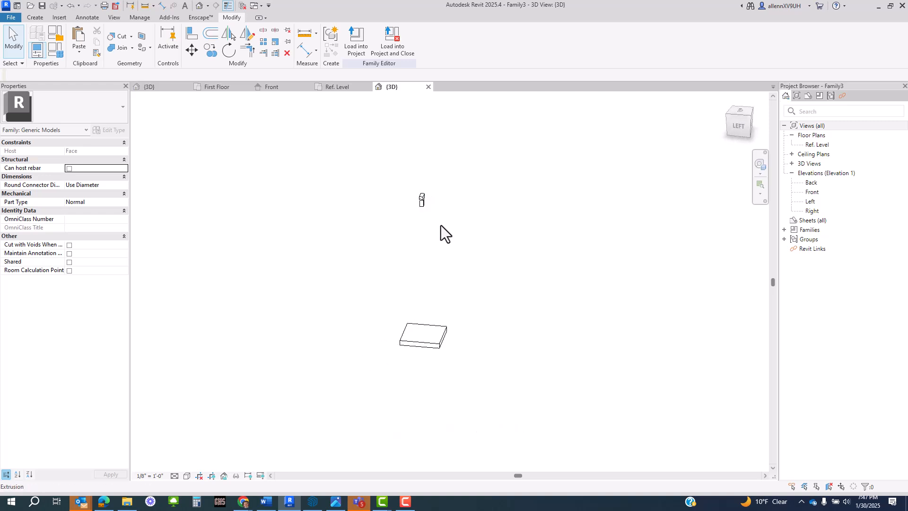
- Delete the pasted corbel extrusion floating above the host in the family's 3D view
scroll(431, 360, up, 3)
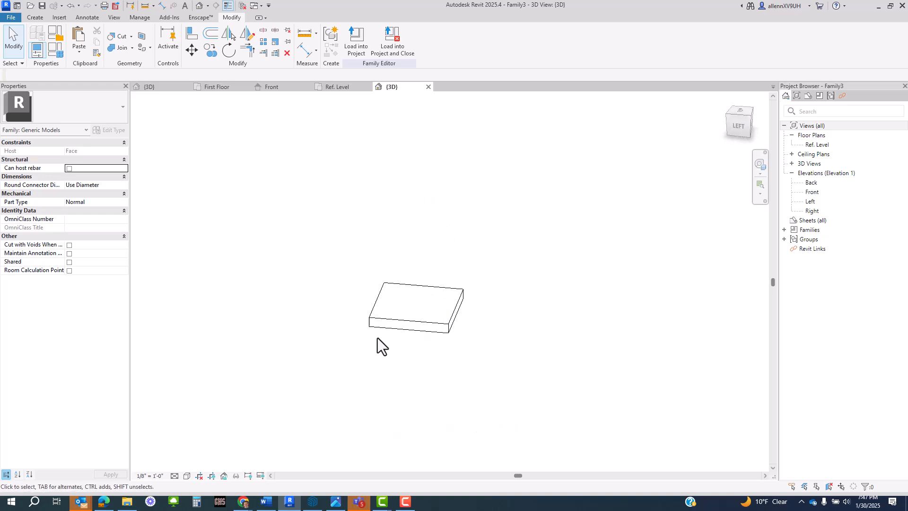
scroll(380, 335, down, 3)
shift+middle_drag(432, 206, 399, 205)
click(397, 175)
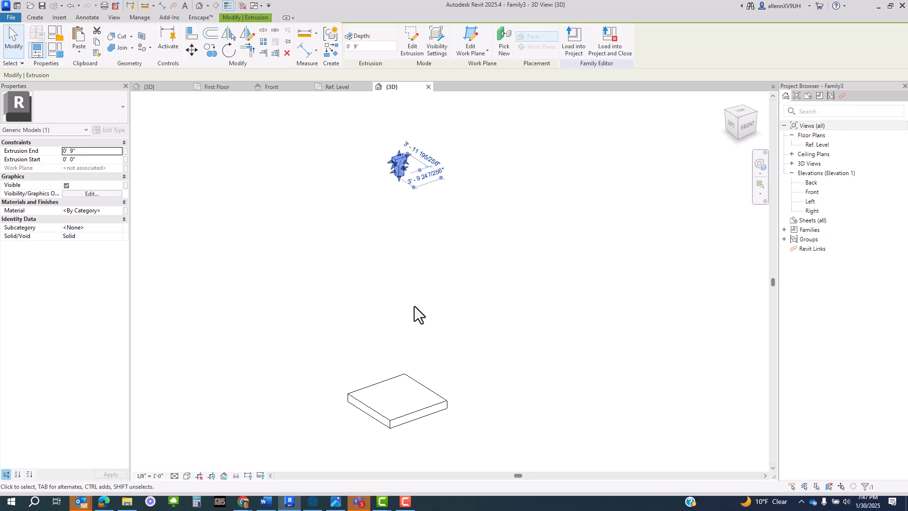
key(Delete)
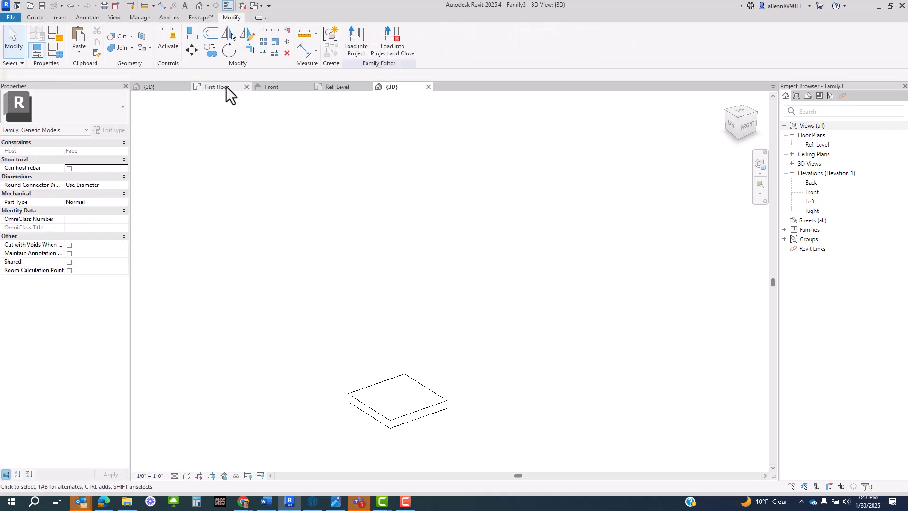
- Return to the project's 3D view and finish the in-place corbel model
click(168, 87)
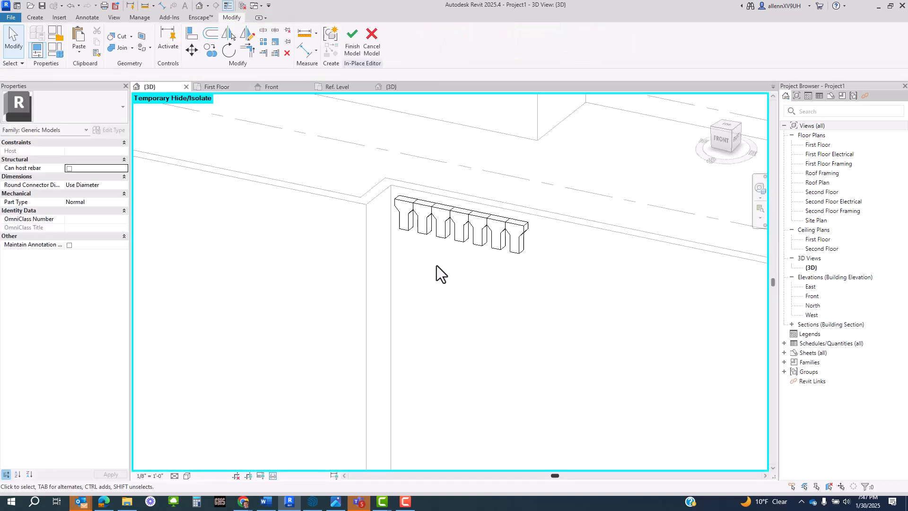
click(403, 222)
scroll(483, 219, down, 3)
middle_drag(475, 344, 473, 314)
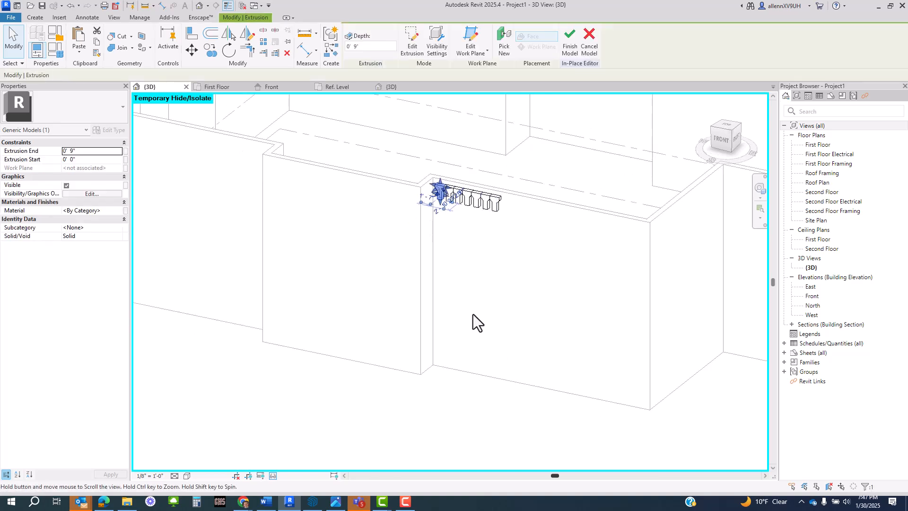
click(464, 396)
middle_drag(463, 397, 453, 364)
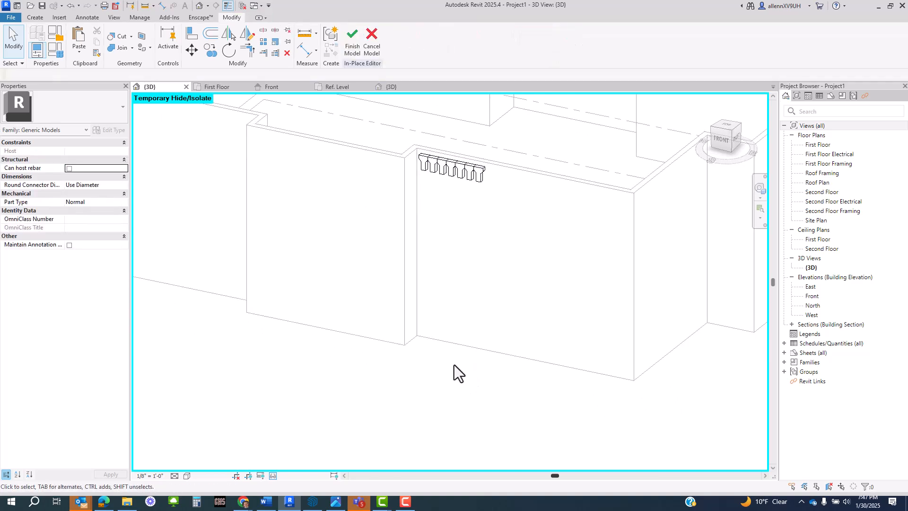
click(345, 44)
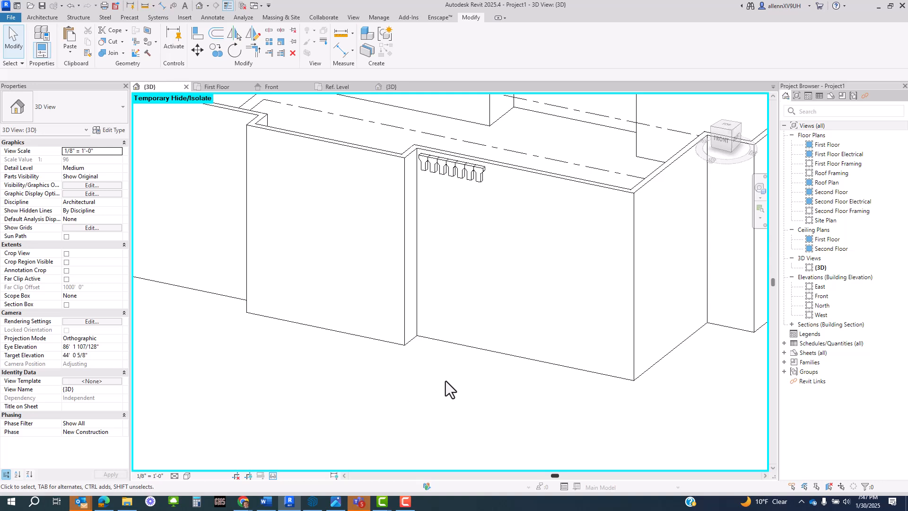
- Create a new in-place model in the Generic Models category, accepting the default name
click(41, 18)
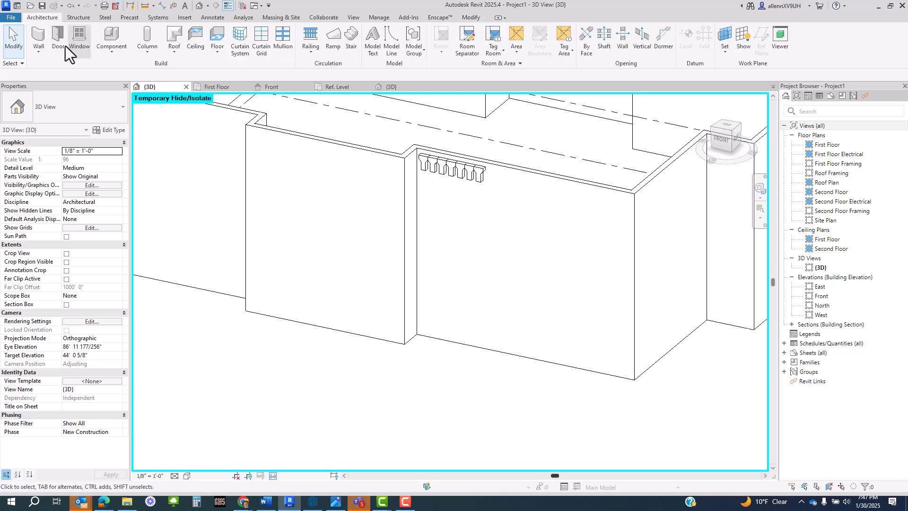
click(111, 50)
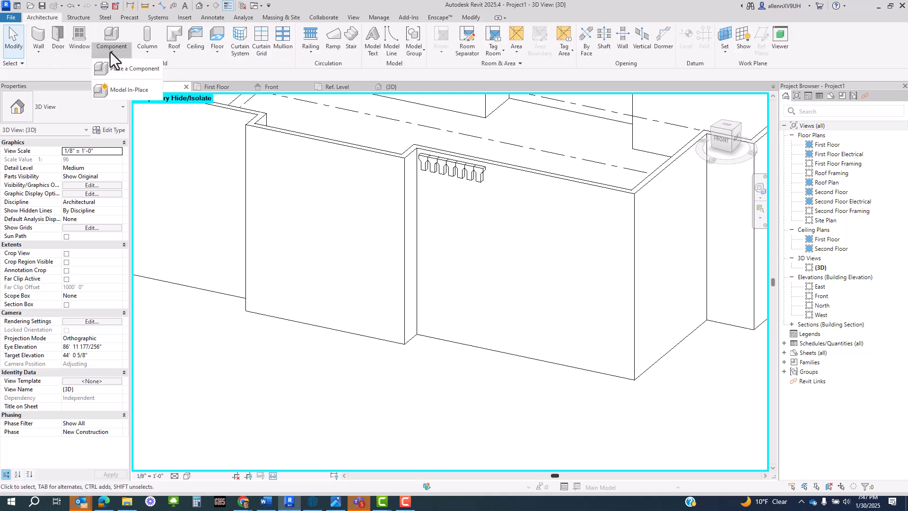
click(133, 89)
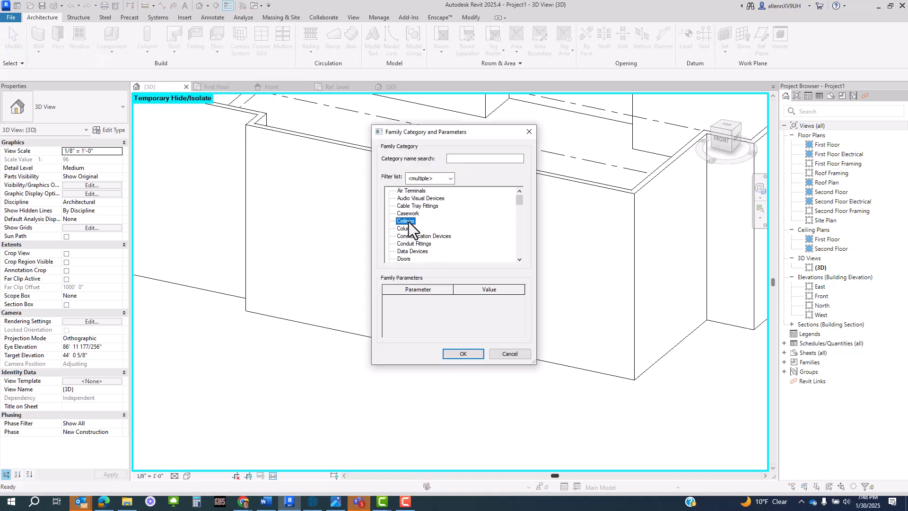
key(g)
click(457, 352)
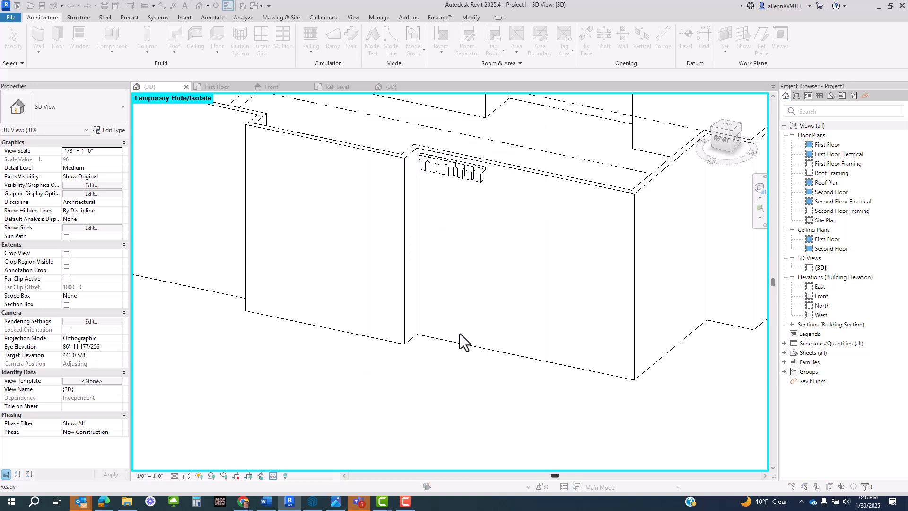
click(460, 266)
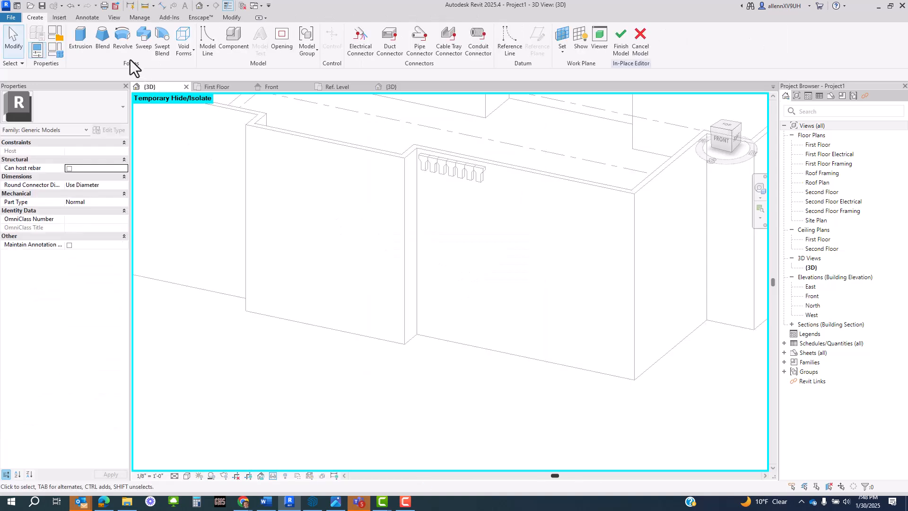
- Start a rectangular extrusion sketch and set its work plane to Level : First Floor
click(80, 38)
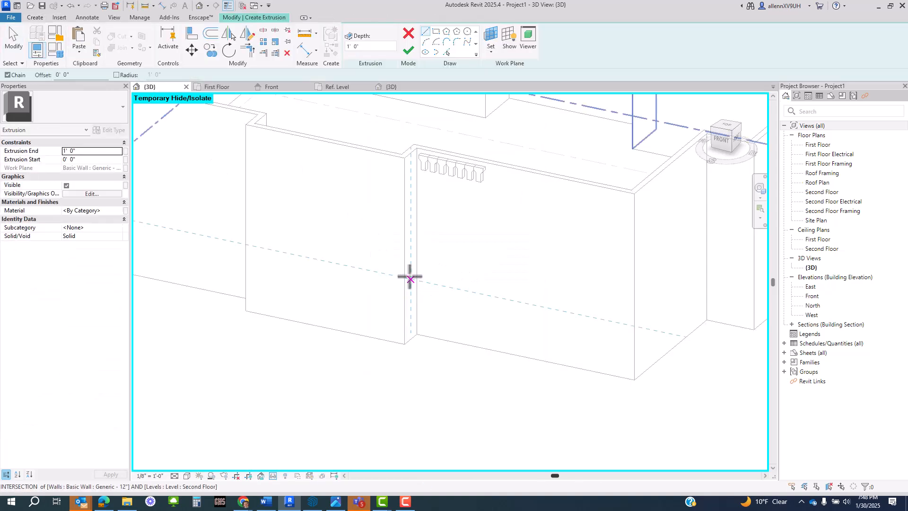
click(436, 31)
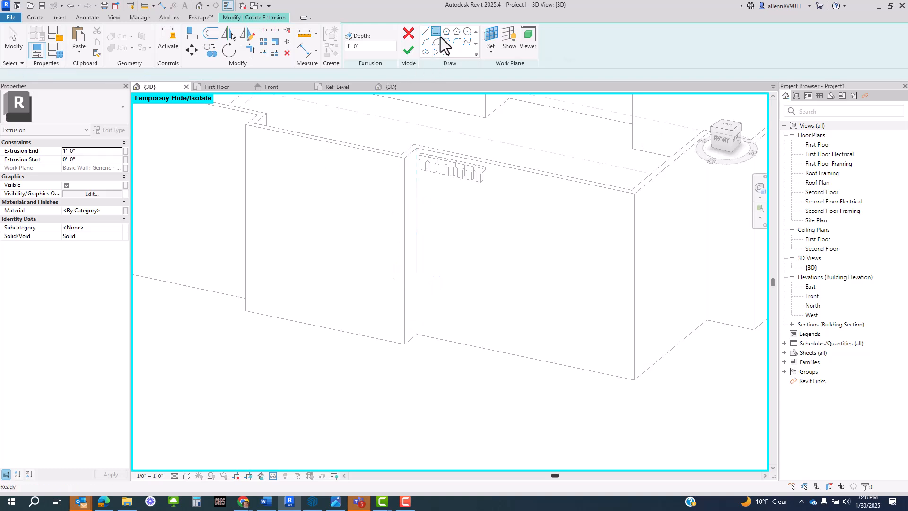
click(494, 53)
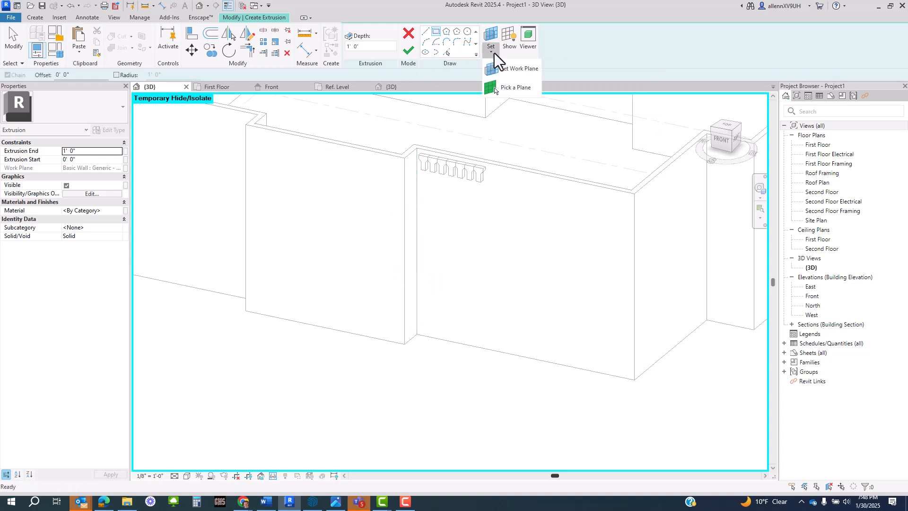
click(511, 69)
click(456, 251)
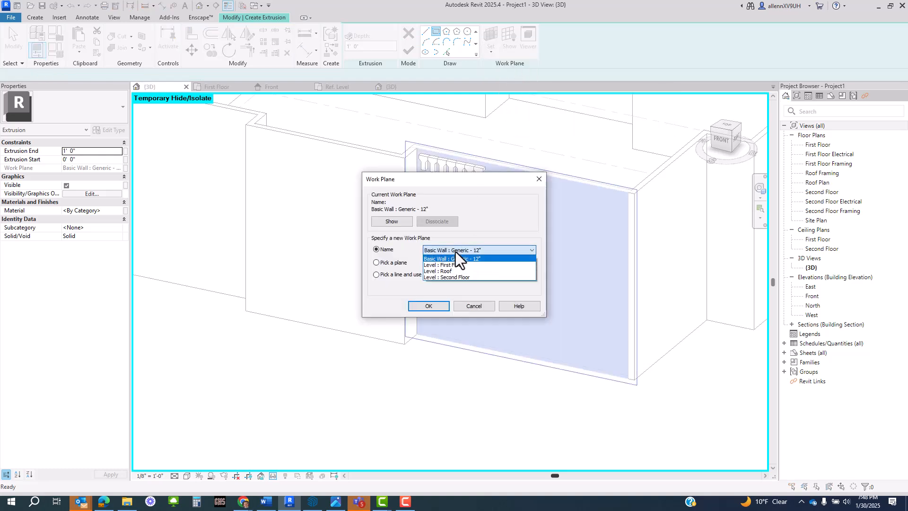
click(478, 267)
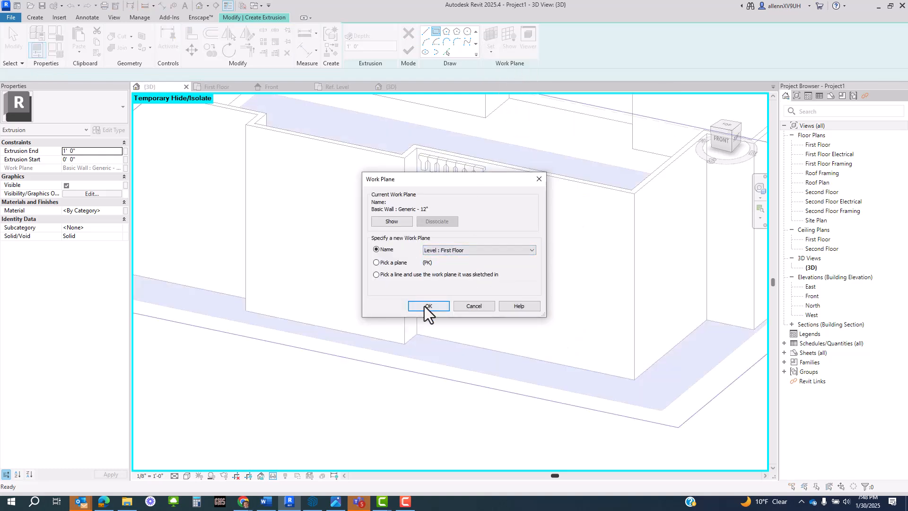
click(427, 306)
- Sketch a 12' by 12' rectangle in front of the wall, extrude it 1' 0", and finish the in-place model
scroll(436, 318, down, 2)
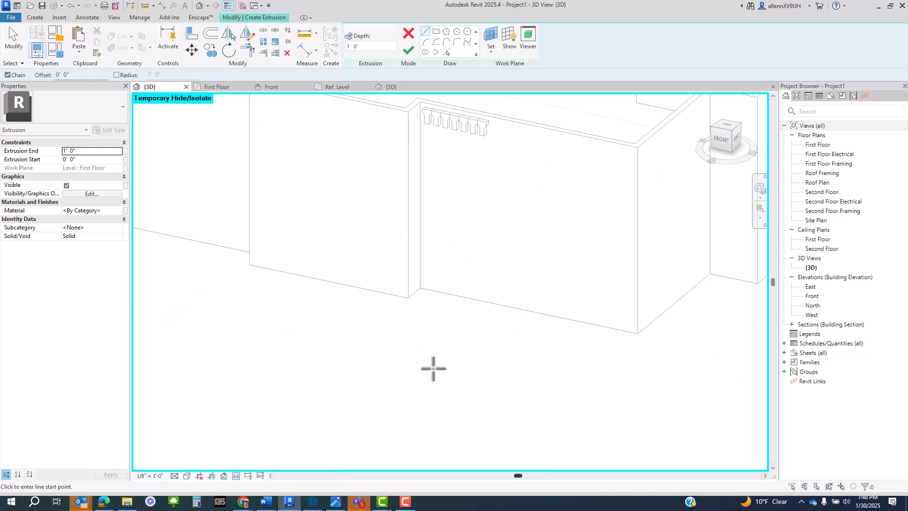
click(436, 31)
click(425, 309)
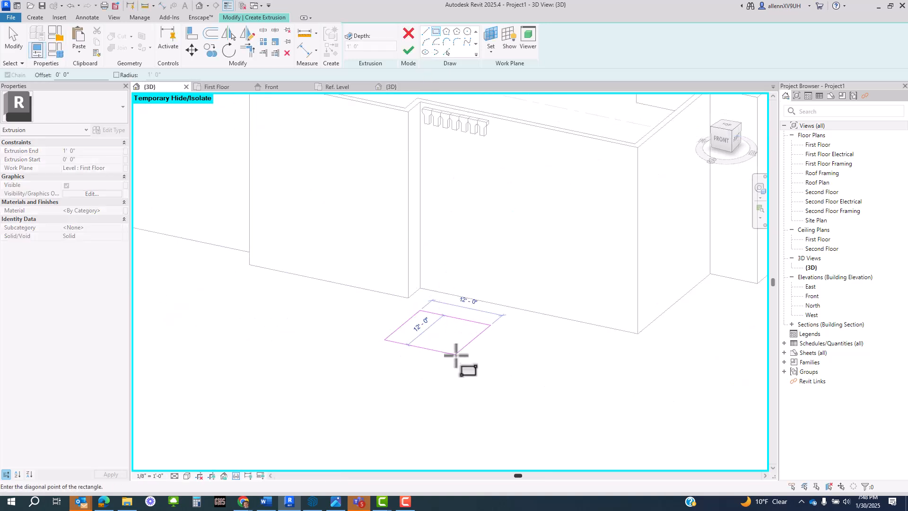
click(455, 354)
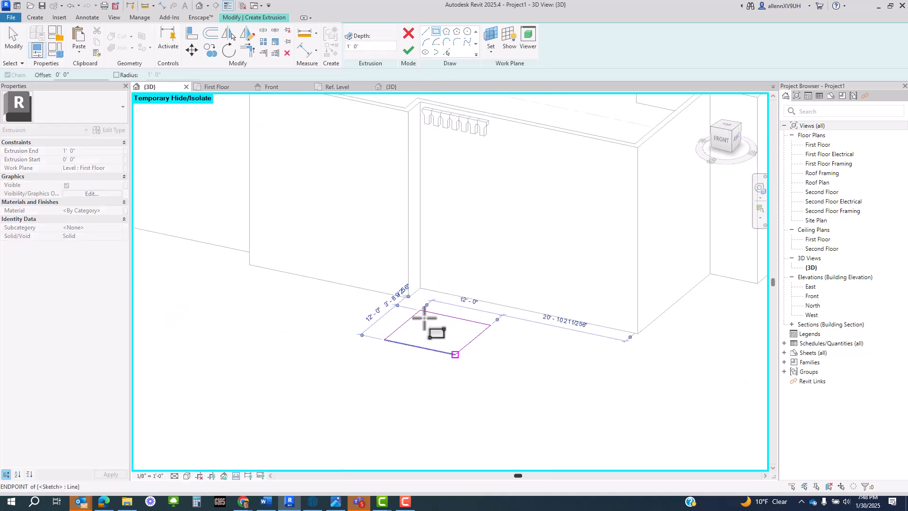
click(409, 49)
click(484, 373)
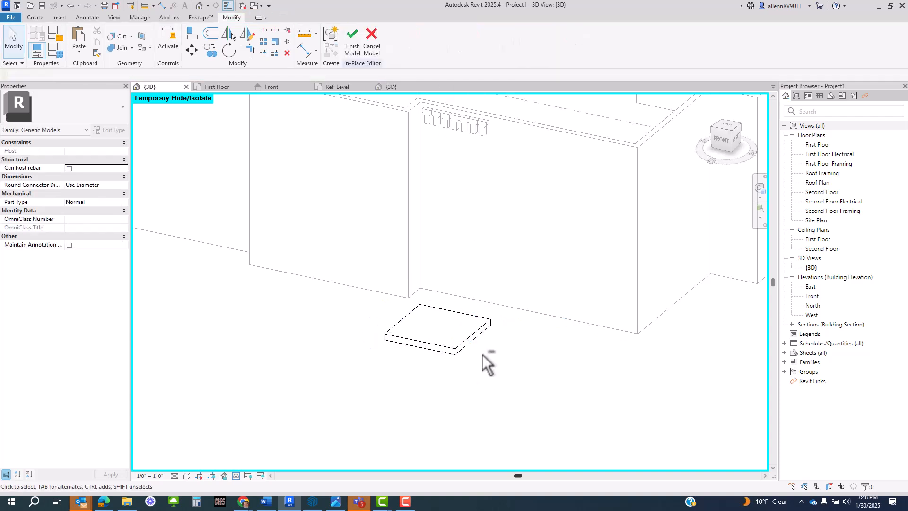
click(344, 36)
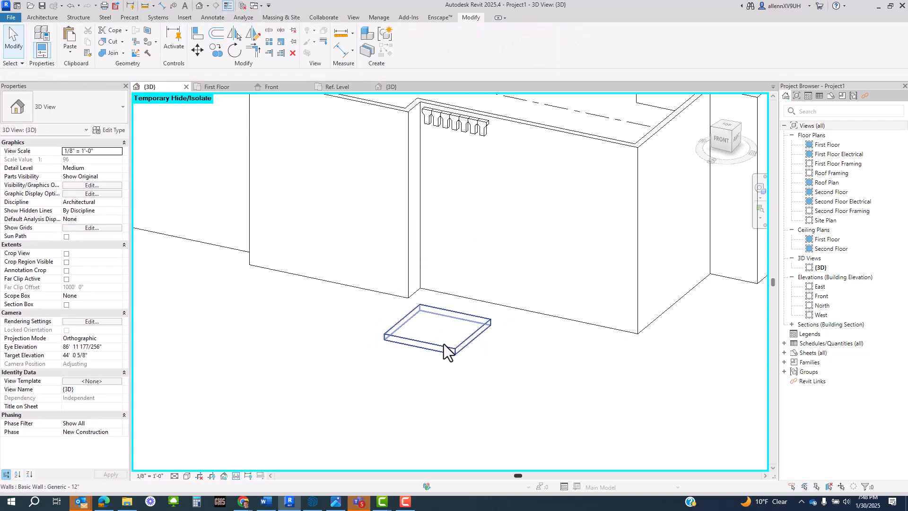
- Reopen the in-place corbel model on the wall for editing
mouse_move(464, 353)
shift+middle_down()
mouse_move(517, 366)
mouse_move(458, 364)
shift+middle_up()
scroll(447, 339, up, 5)
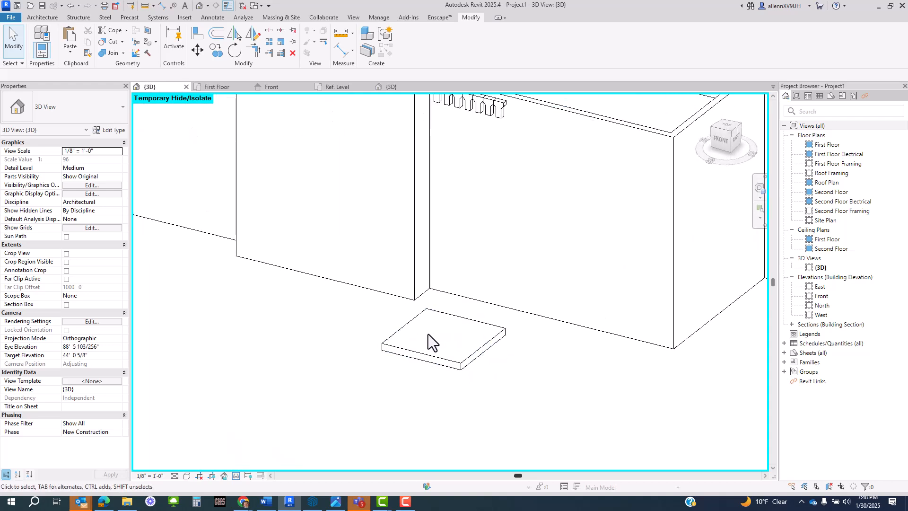
click(450, 319)
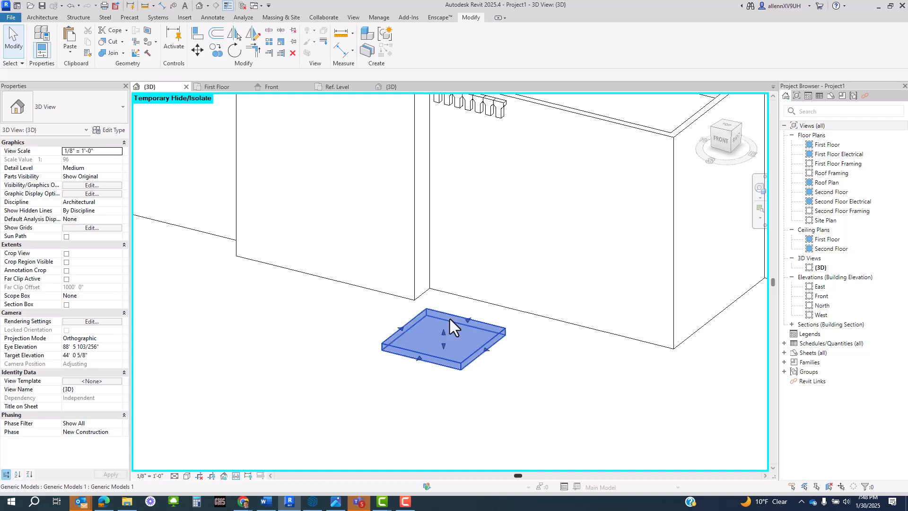
click(503, 299)
middle_drag(462, 202, 469, 243)
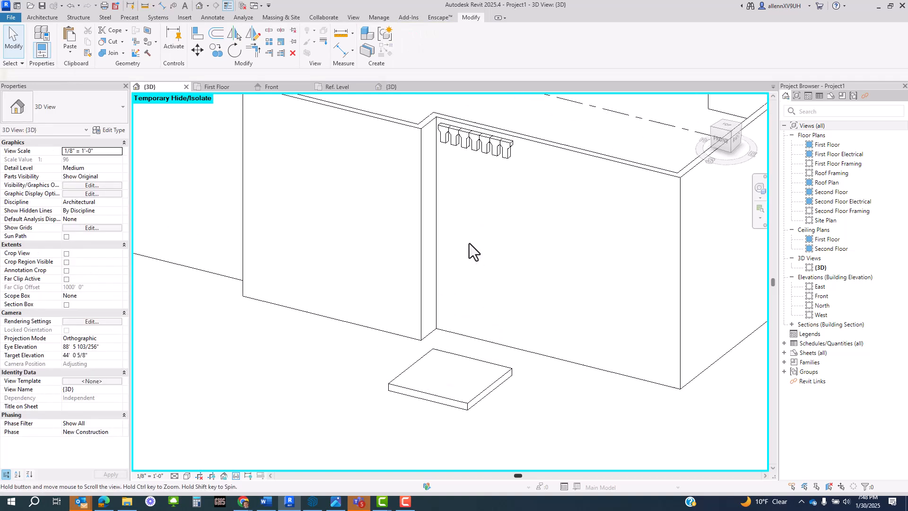
click(443, 138)
scroll(457, 144, up, 2)
double_click(453, 145)
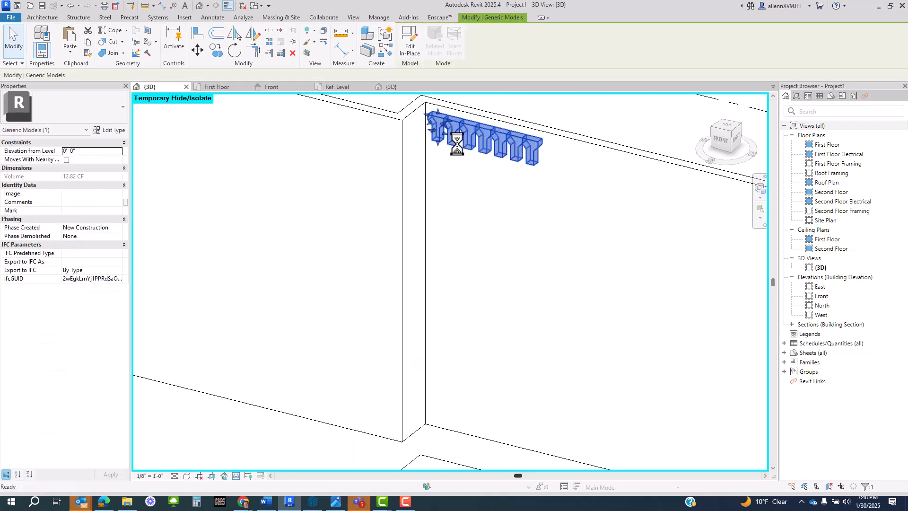
- Rehost the first corbel extrusion from the wall onto the slab's top face with Pick New, and finish the in-place model
scroll(454, 156, down, 3)
mouse_move(458, 162)
shift+middle_down()
mouse_move(541, 189)
mouse_move(514, 195)
mouse_move(455, 151)
shift+middle_up()
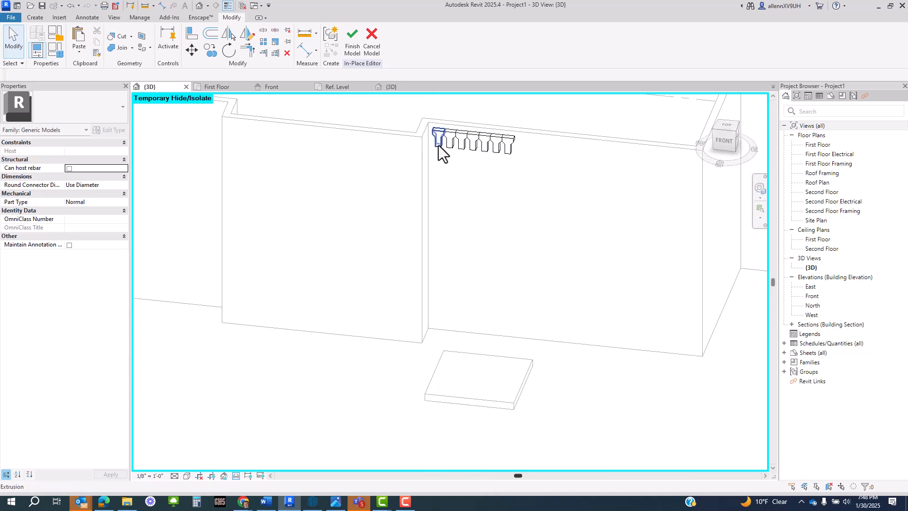
click(438, 146)
shift+middle_drag(499, 218, 479, 121)
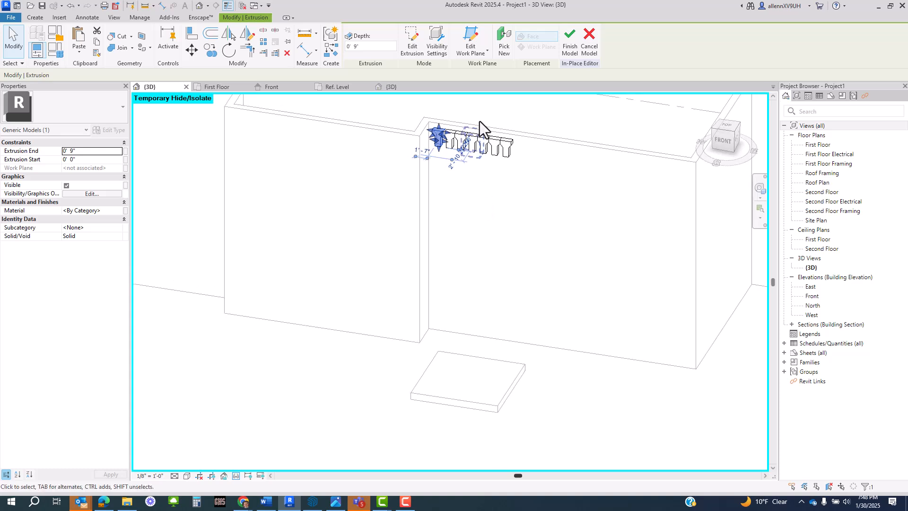
click(505, 47)
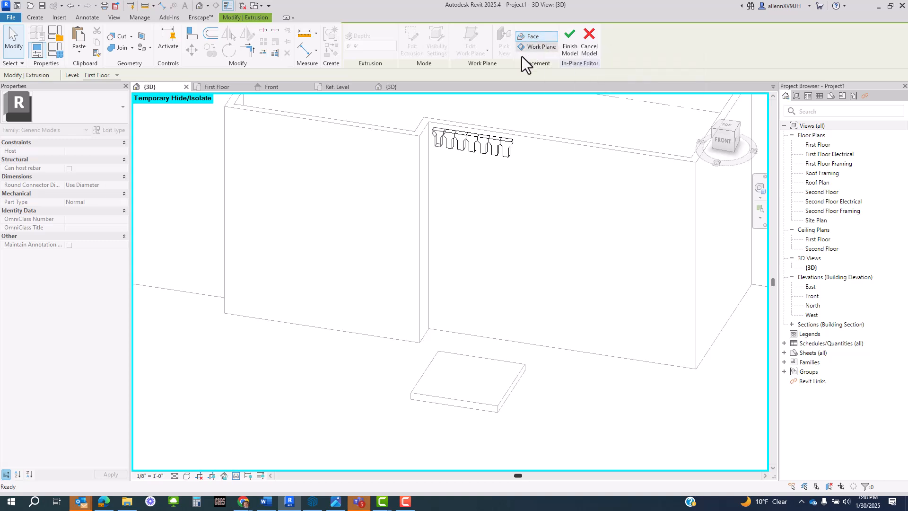
scroll(466, 383, up, 3)
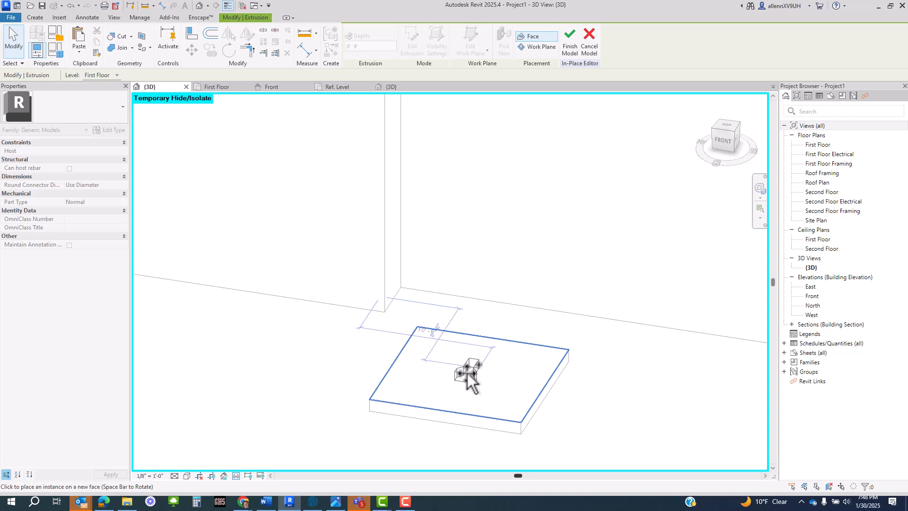
click(469, 376)
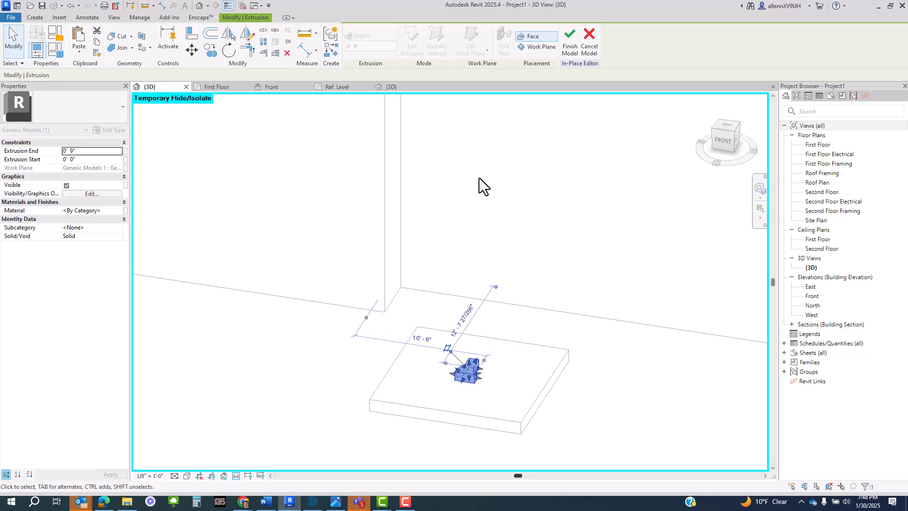
click(570, 45)
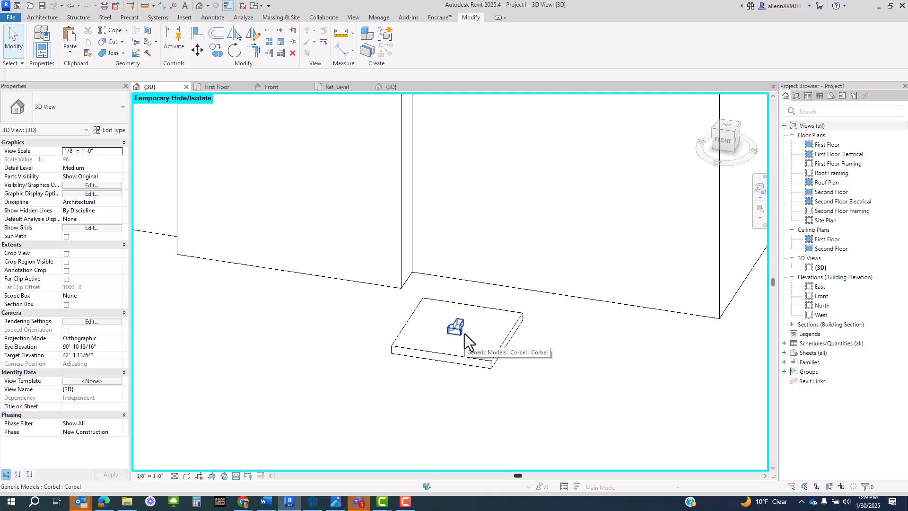
- Examine the relocated corbel on the slab and the remaining corbels on the wall as one in-place model
shift+middle_drag(464, 334, 480, 381)
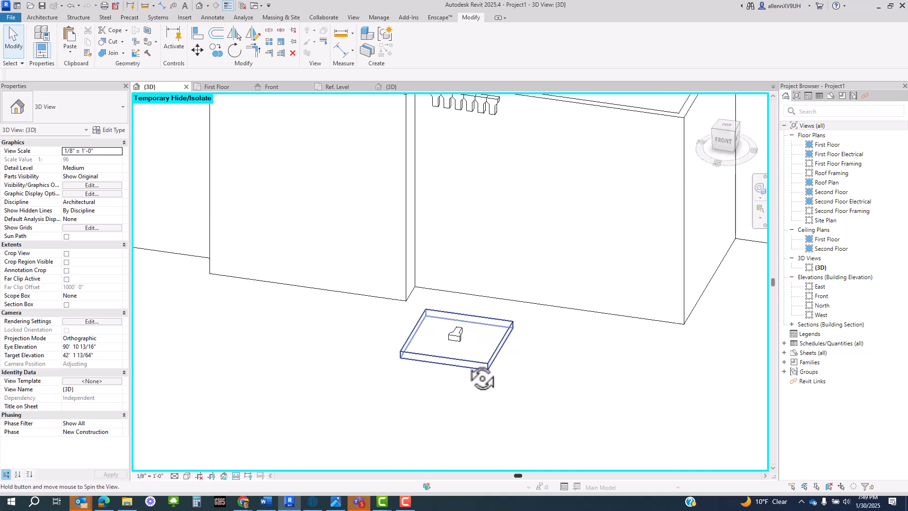
scroll(449, 346, up, 2)
click(461, 338)
scroll(473, 347, up, 1)
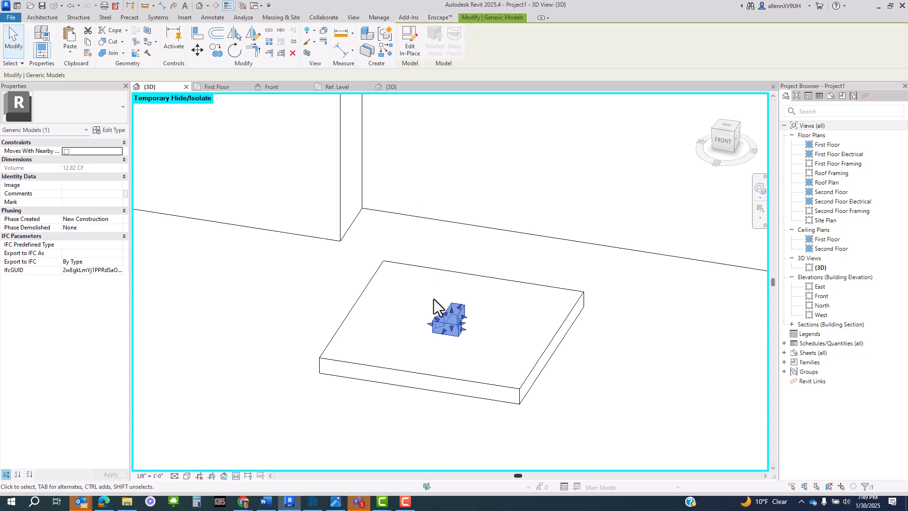
scroll(433, 302, down, 1)
click(318, 340)
scroll(465, 345, down, 2)
click(461, 336)
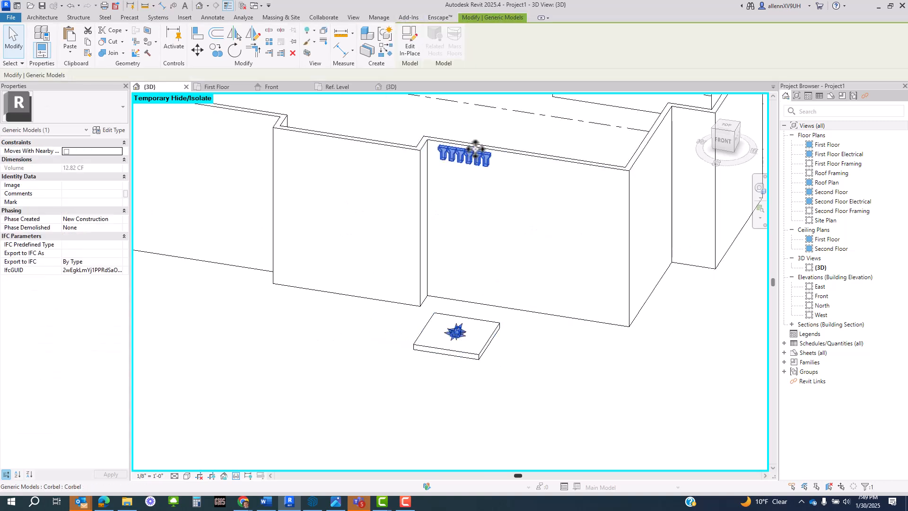
scroll(461, 350, up, 2)
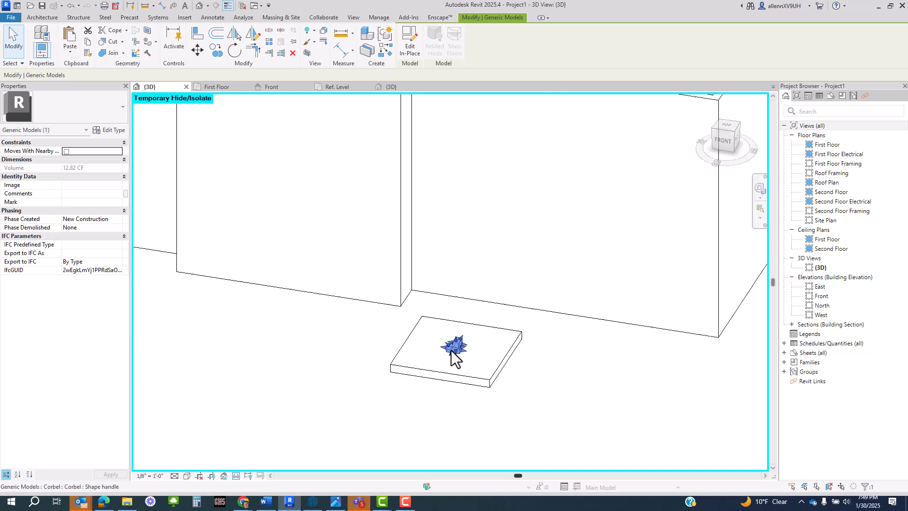
scroll(452, 354, down, 2)
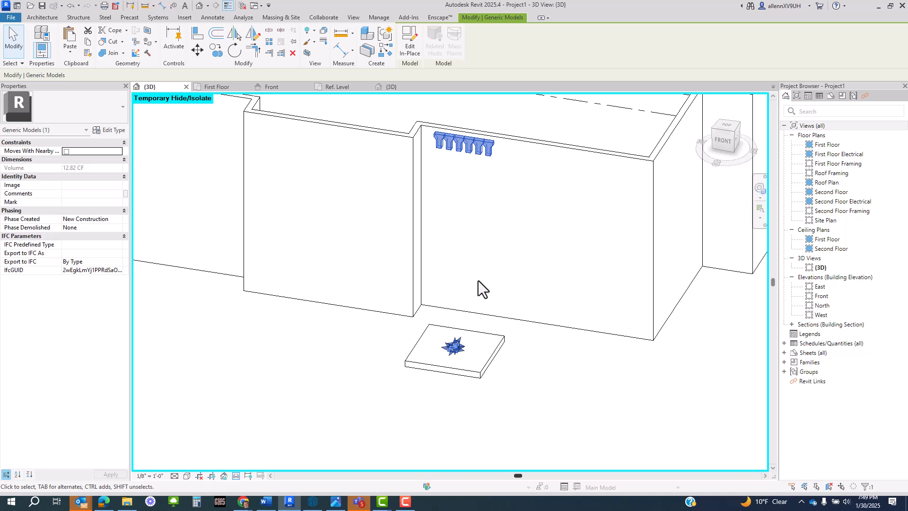
scroll(453, 353, down, 1)
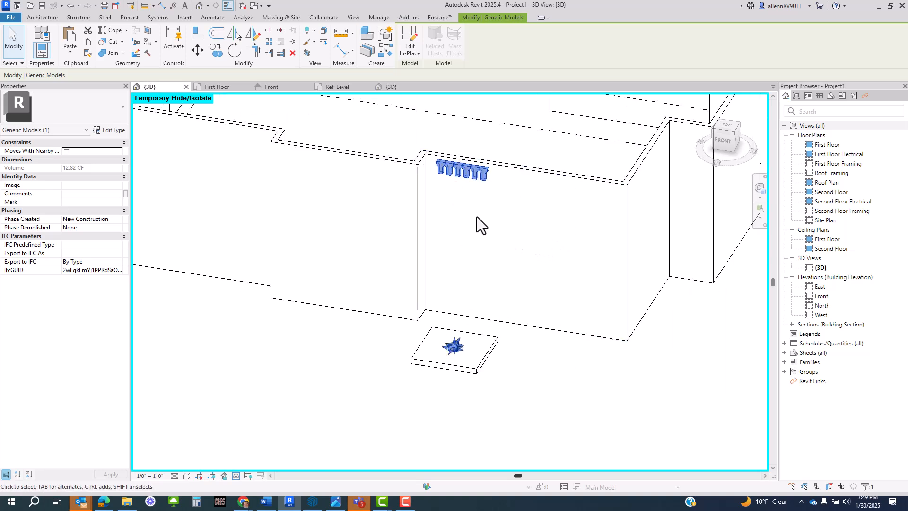
- Reopen the in-place corbel model for editing and copy the corbel extrusion lying on the slab
double_click(459, 176)
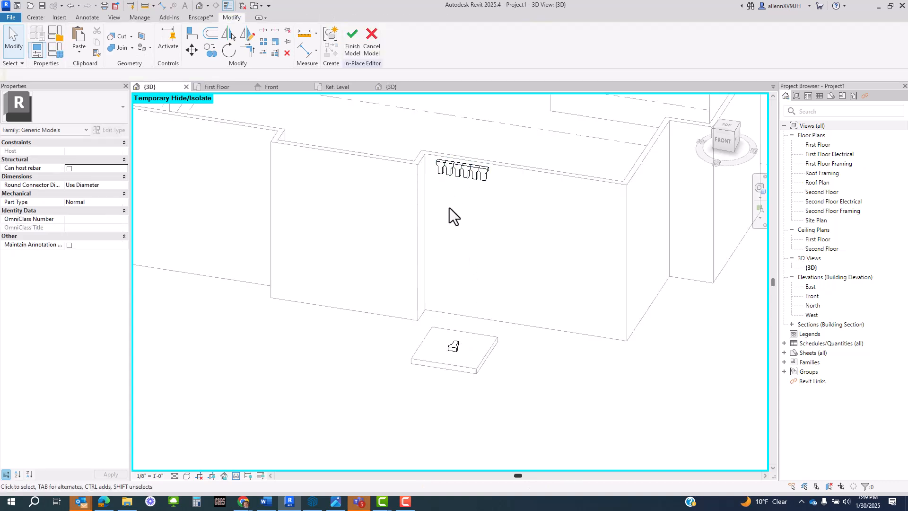
click(456, 347)
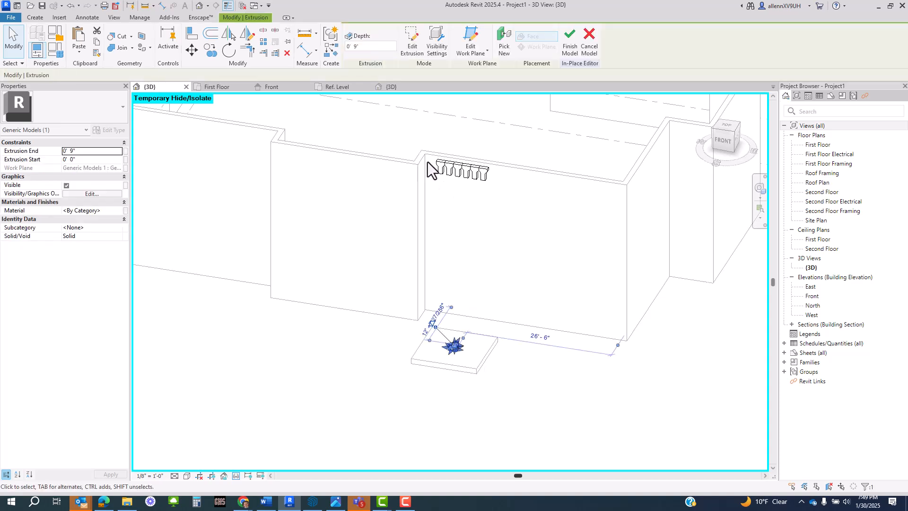
scroll(510, 308, up, 1)
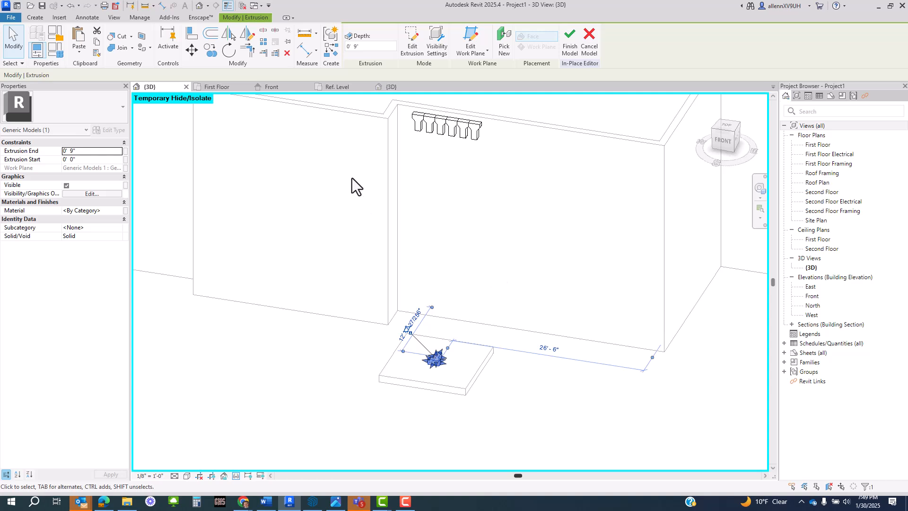
- Paste the copied corbel extrusion into the face-based family's Ref. Level plan, near the intersection of the reference planes
click(330, 85)
scroll(456, 272, up, 1)
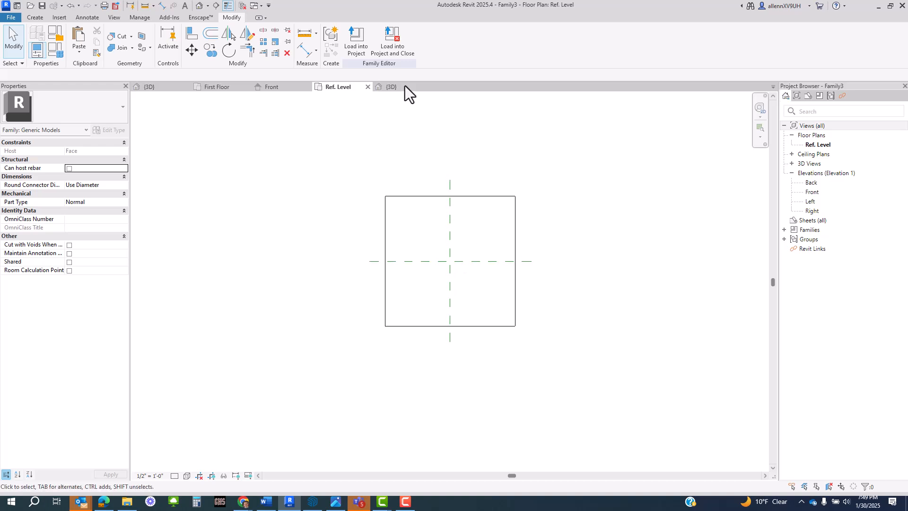
scroll(434, 291, up, 1)
middle_drag(470, 293, 458, 320)
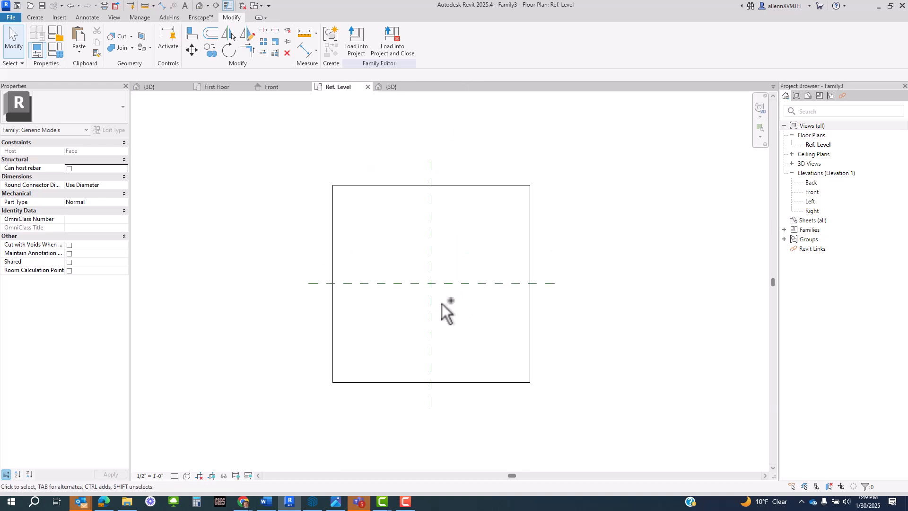
key(ctrl+v)
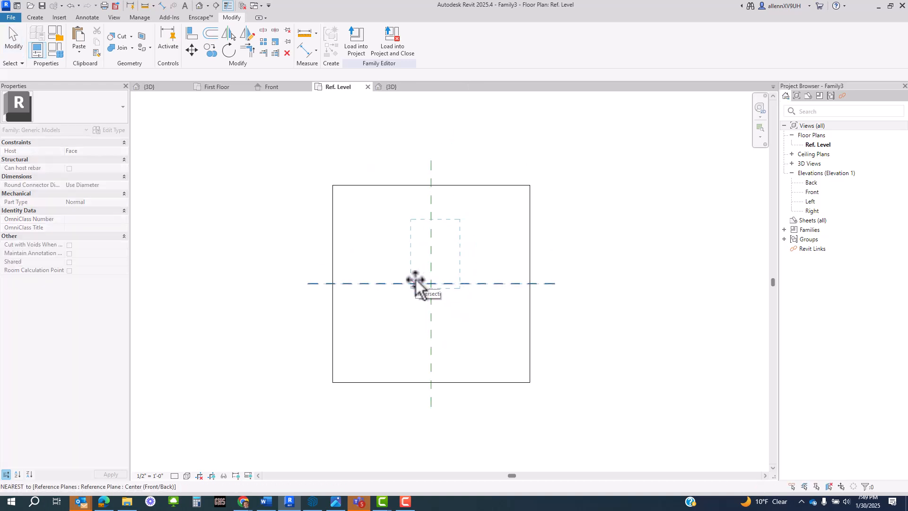
click(415, 280)
middle_drag(467, 340, 477, 350)
click(418, 225)
scroll(418, 225, up, 2)
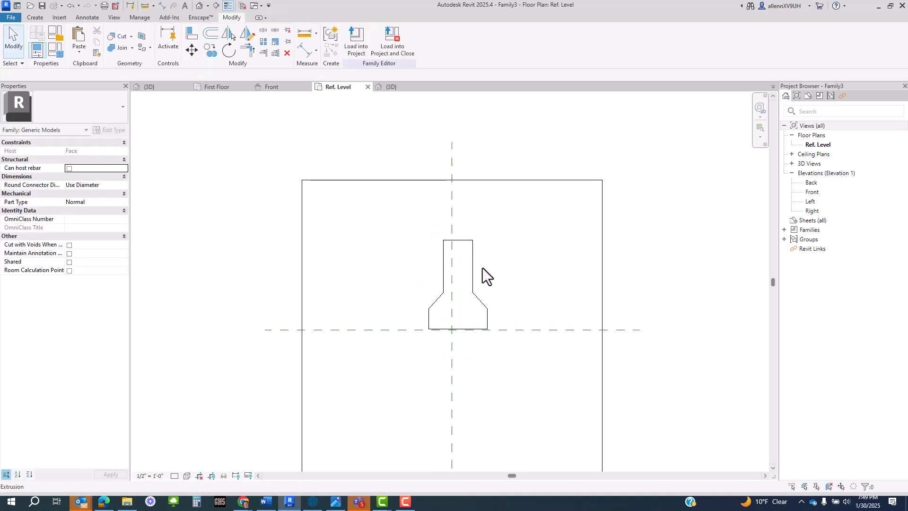
- Rotate the pasted corbel extrusion 180° about its center so its wide end faces up in the plan
click(472, 266)
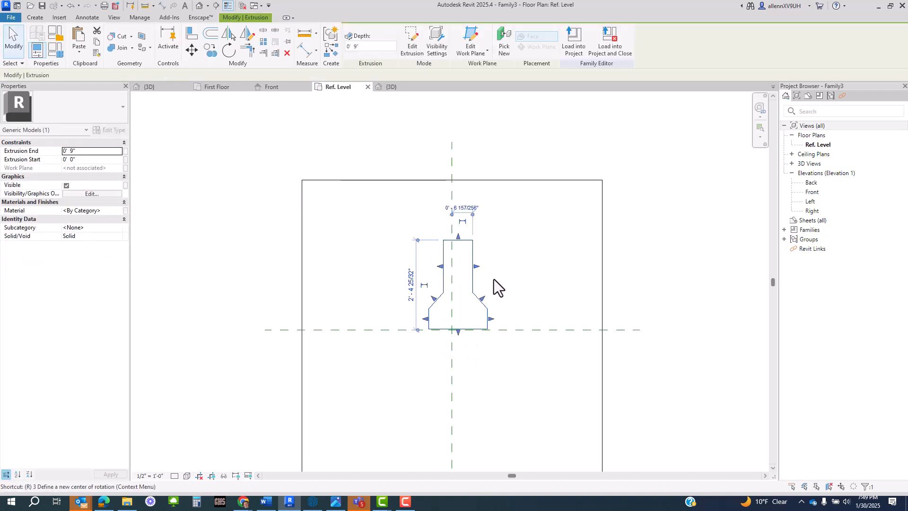
key(r)
key(o)
click(565, 284)
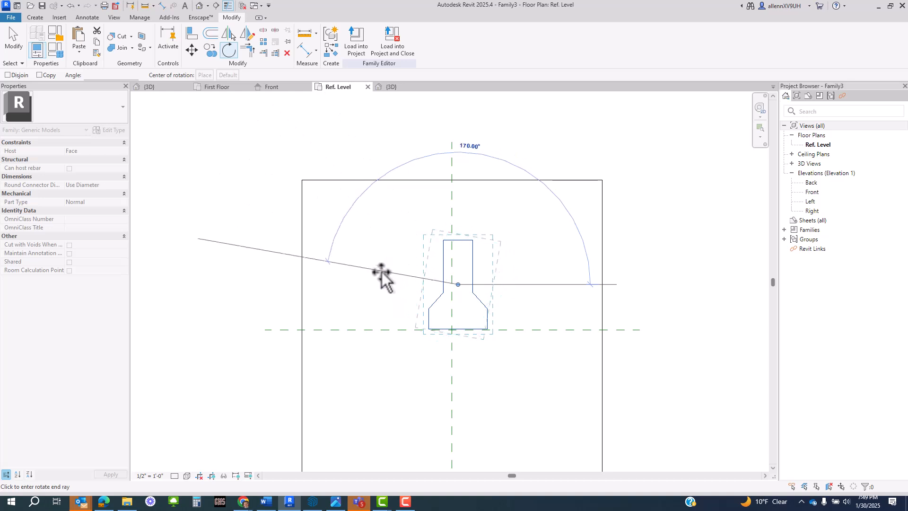
click(376, 284)
middle_drag(534, 334, 527, 336)
key(Escape)
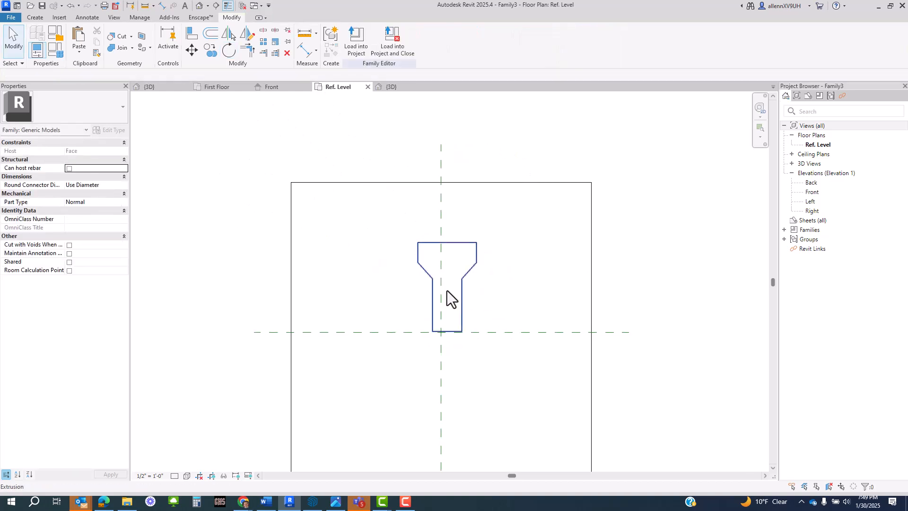
scroll(447, 291, down, 2)
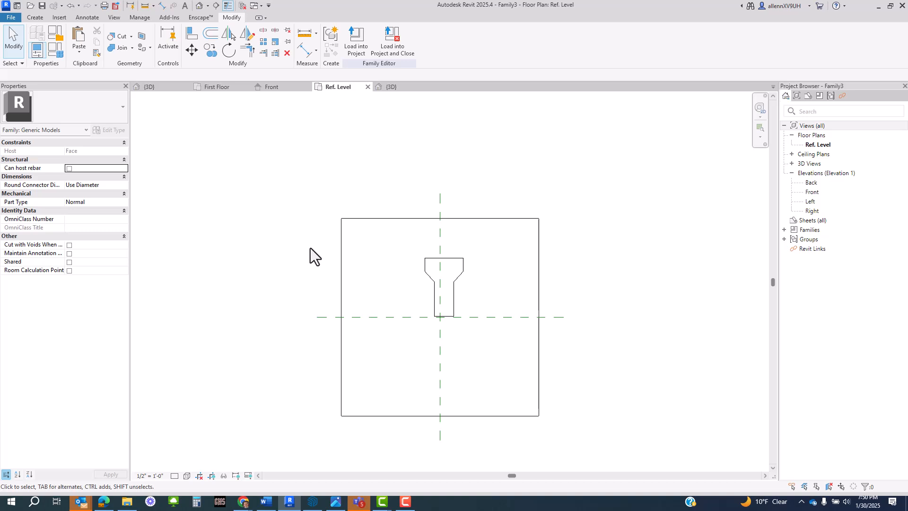
- Move the corbel 2" horizontally so the midpoint of its narrow end aligns with the Center (Left/Right) reference plane
scroll(522, 293, up, 5)
click(478, 274)
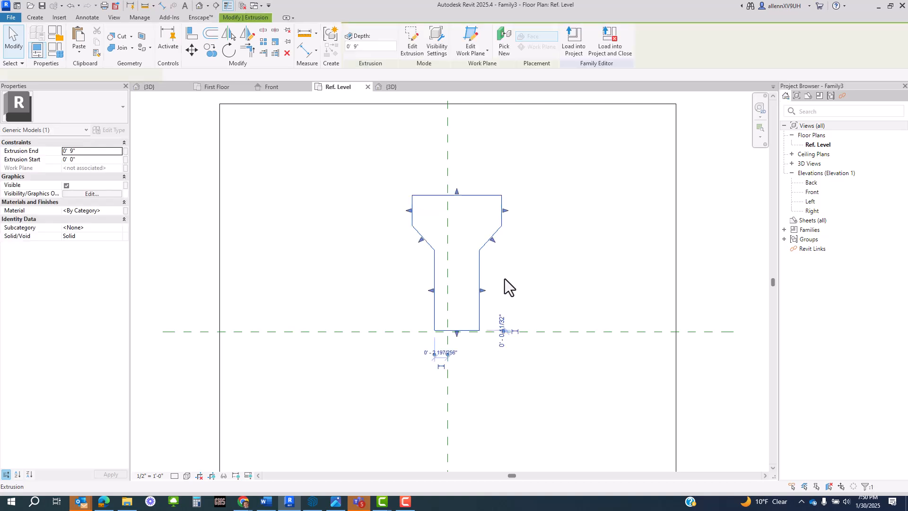
scroll(540, 279, up, 2)
key(v)
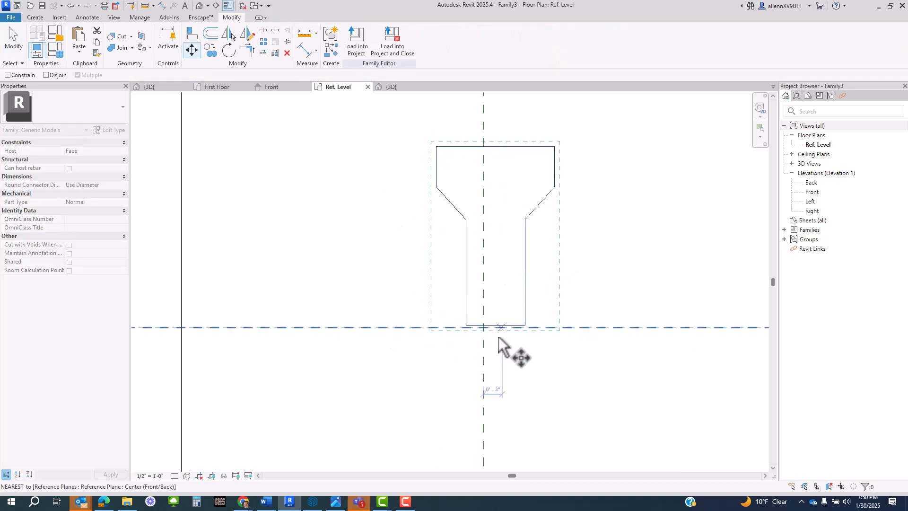
scroll(497, 342, up, 2)
click(495, 316)
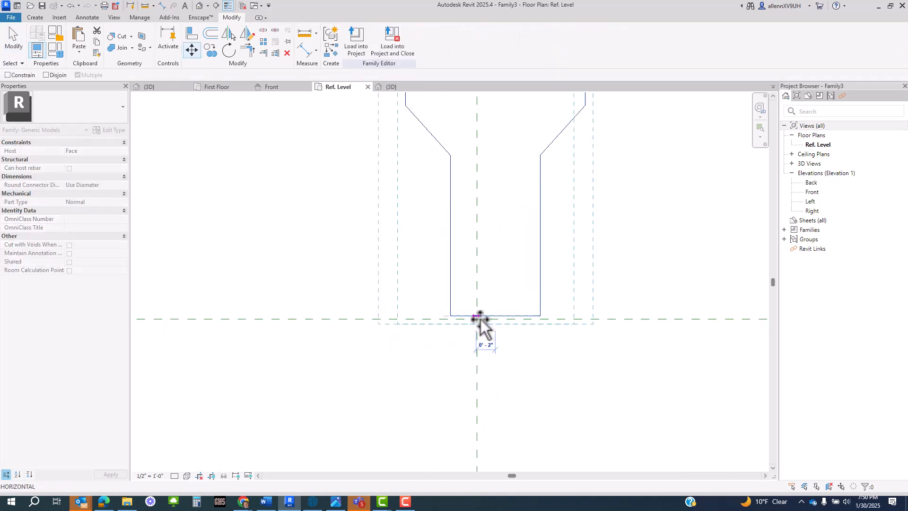
click(477, 317)
scroll(464, 337, down, 3)
scroll(473, 326, up, 4)
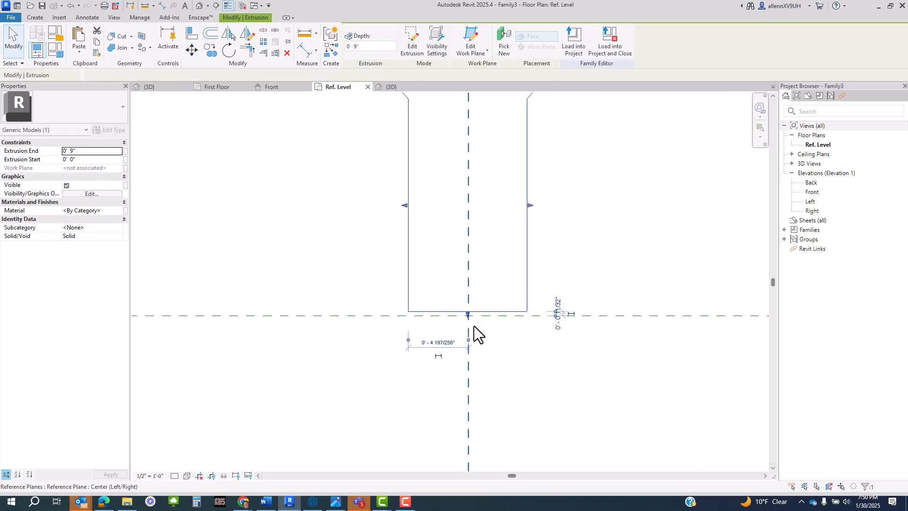
key(Escape)
scroll(474, 318, down, 3)
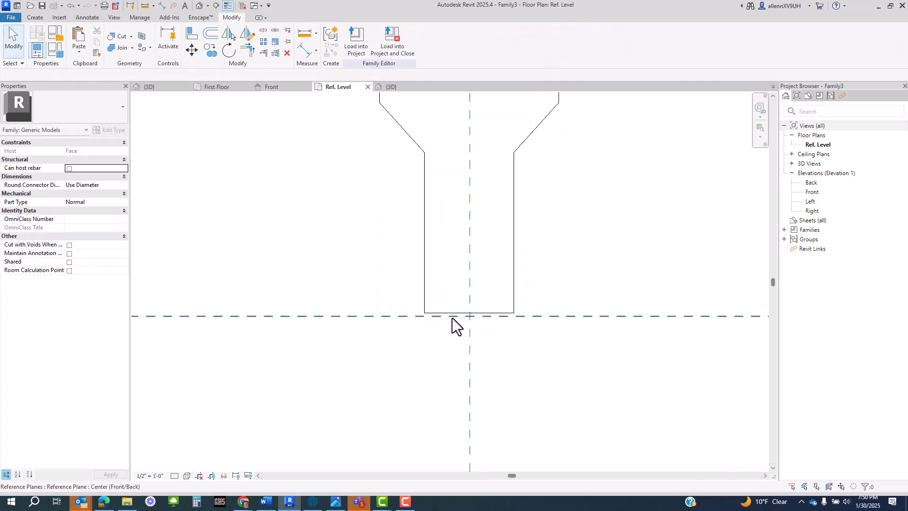
scroll(456, 308, down, 2)
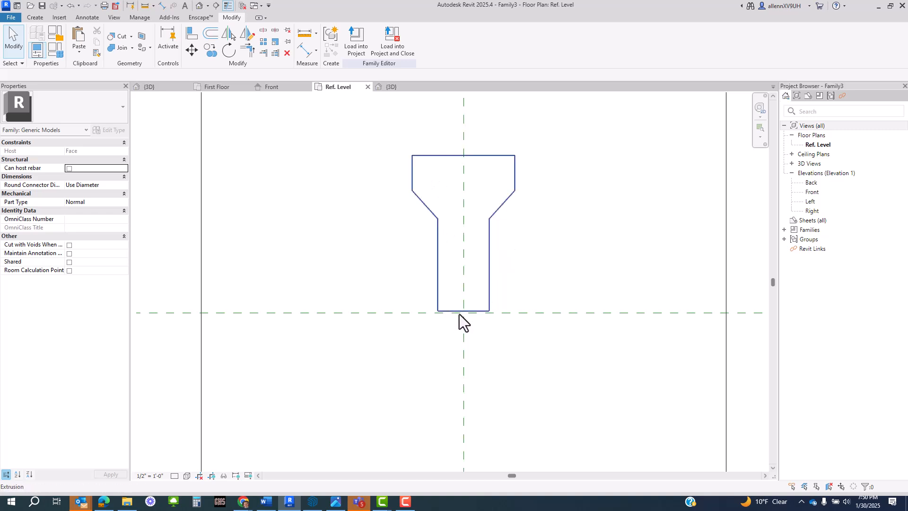
scroll(515, 236, down, 3)
- Move the corbel vertically so the midpoint of its wide top edge sits at the intersection of the two center reference planes
click(512, 208)
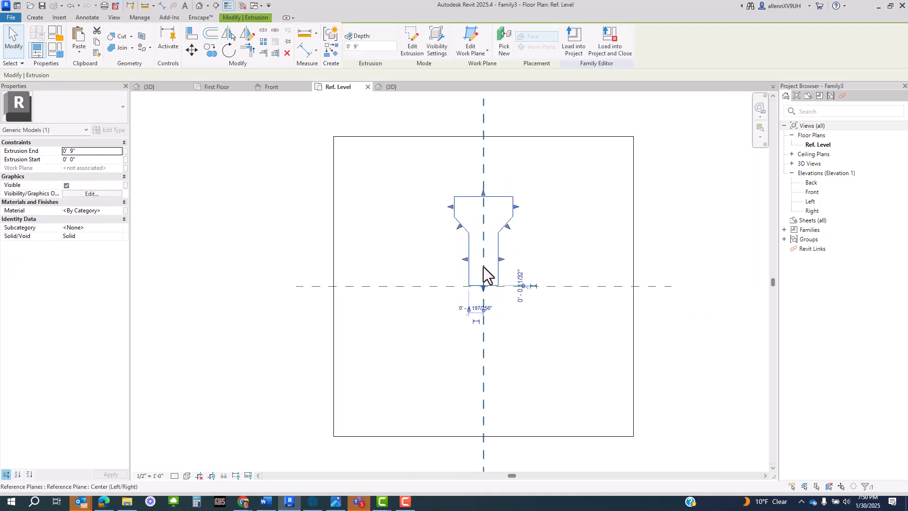
scroll(482, 286, up, 3)
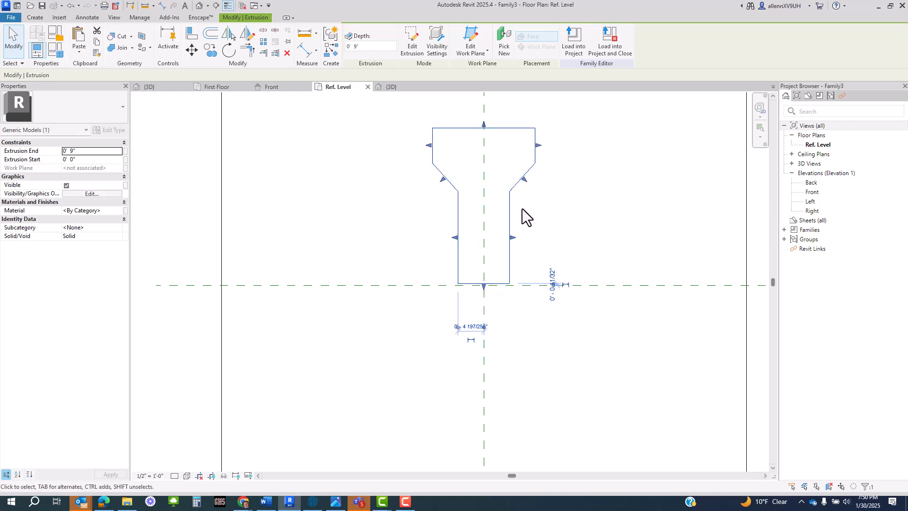
key(m)
key(v)
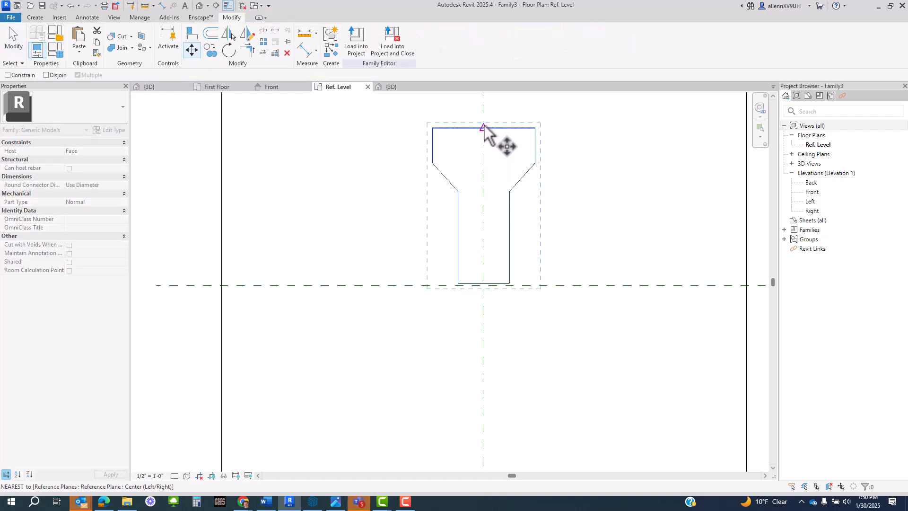
click(483, 128)
scroll(489, 295, up, 2)
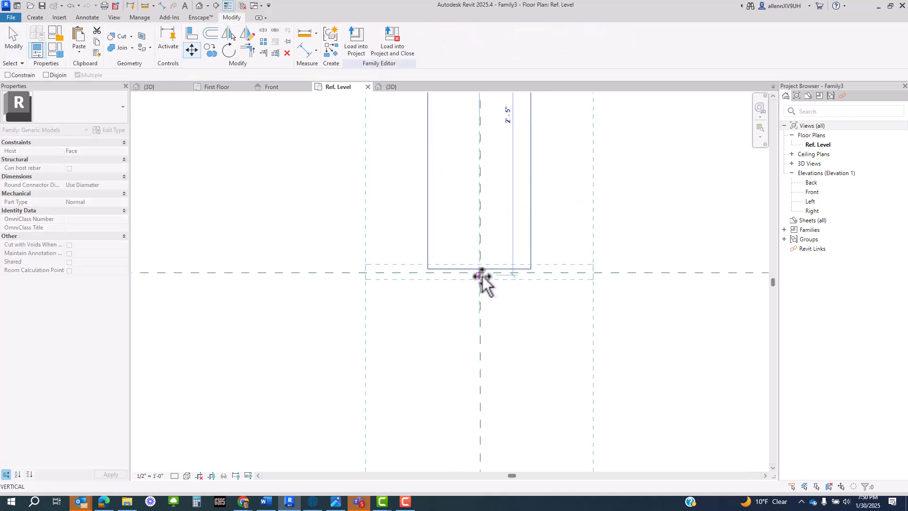
scroll(479, 272, up, 3)
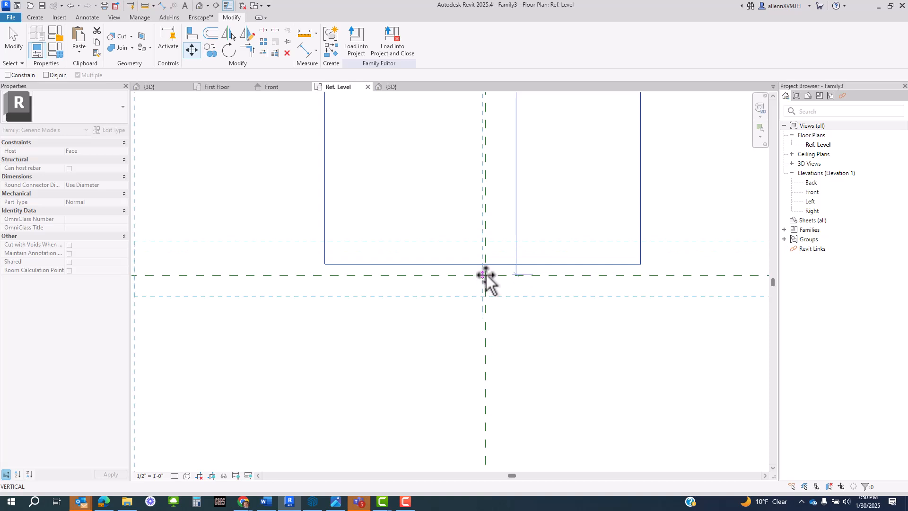
click(484, 274)
scroll(494, 283, down, 3)
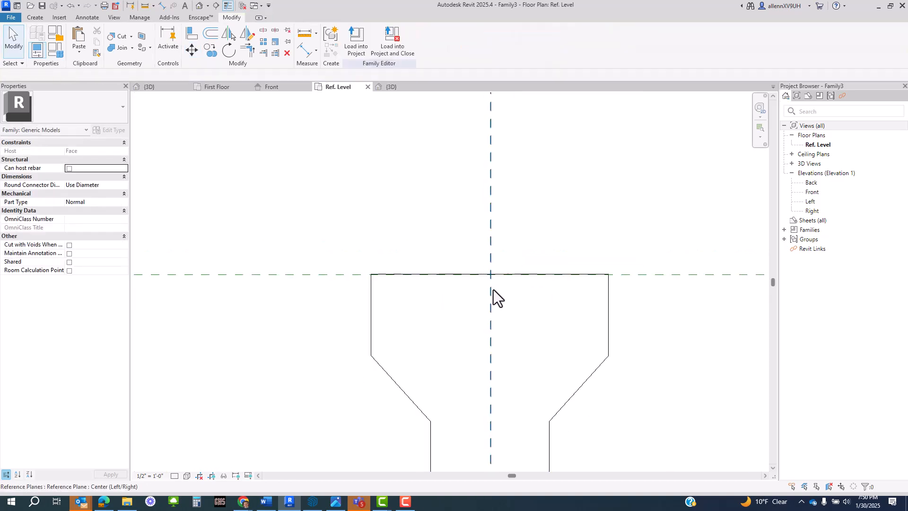
- Nudge the corbel extrusion upward past the horizontal center reference plane
click(373, 317)
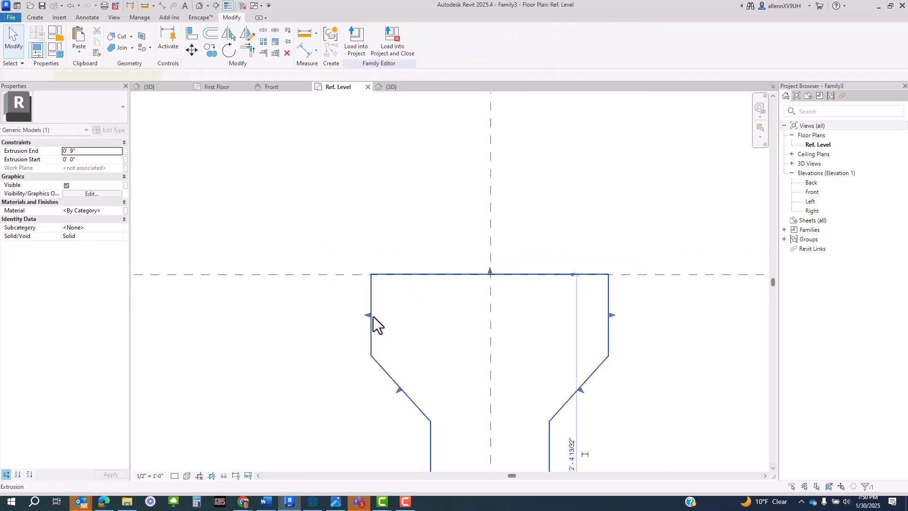
key(shift+Up)
key(shift+Up)
key(Escape)
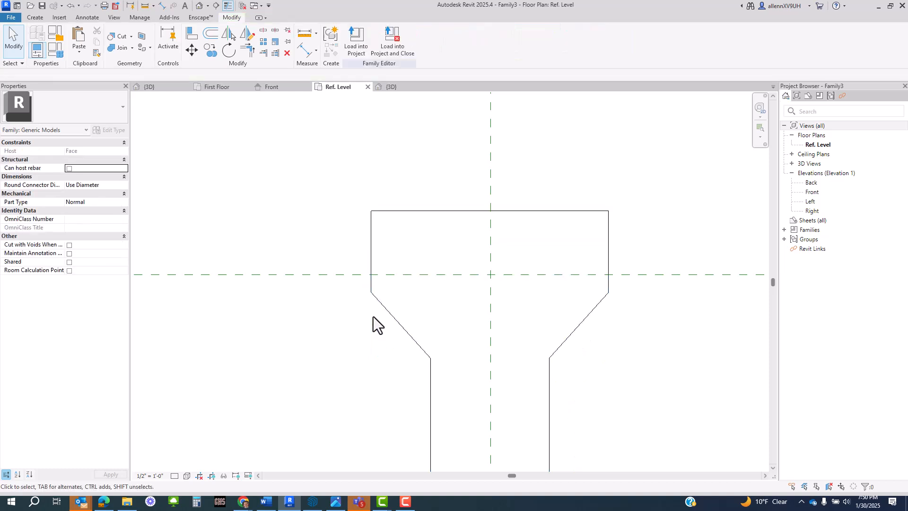
- Try to align the corbel's wide top edge to the horizontal center reference plane
key(a)
key(l)
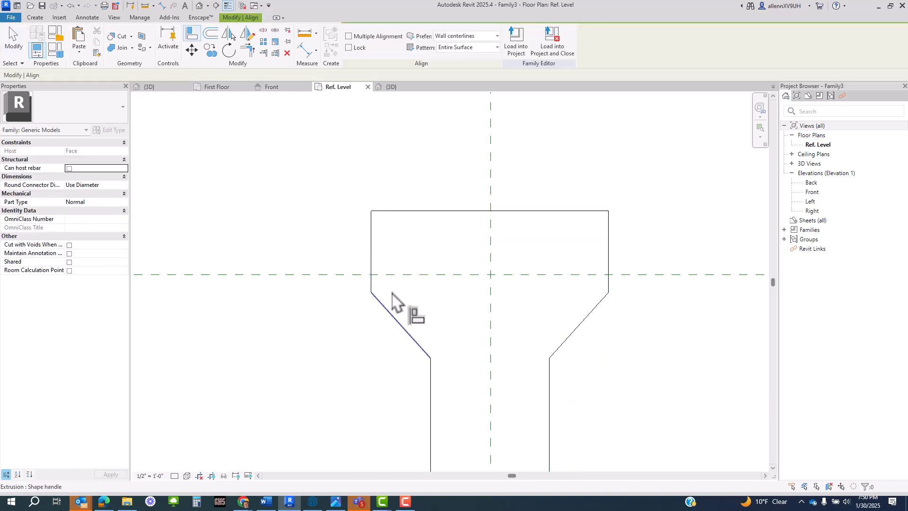
click(417, 275)
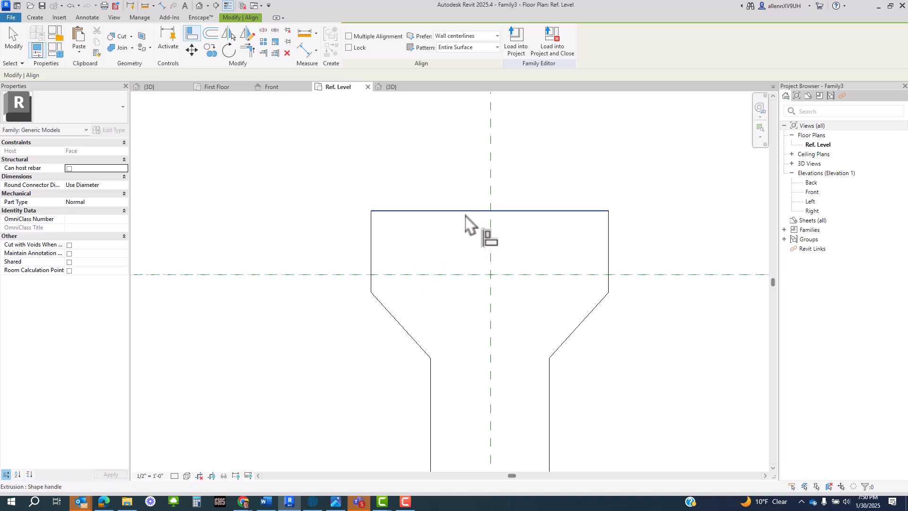
click(467, 212)
key(ctrl+z)
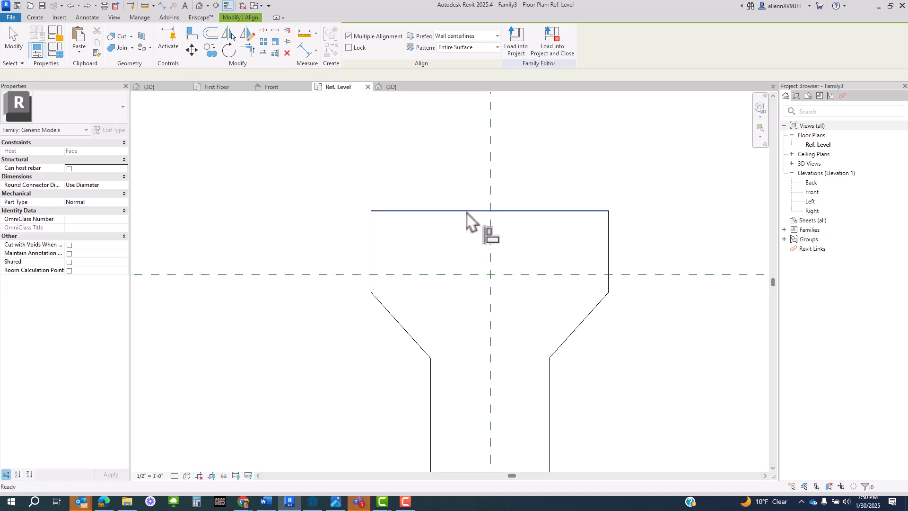
- Move the whole corbel extrusion straight down so its wide top edge lies on the horizontal center reference plane
scroll(467, 217, down, 2)
key(Escape)
drag(449, 220, 399, 184)
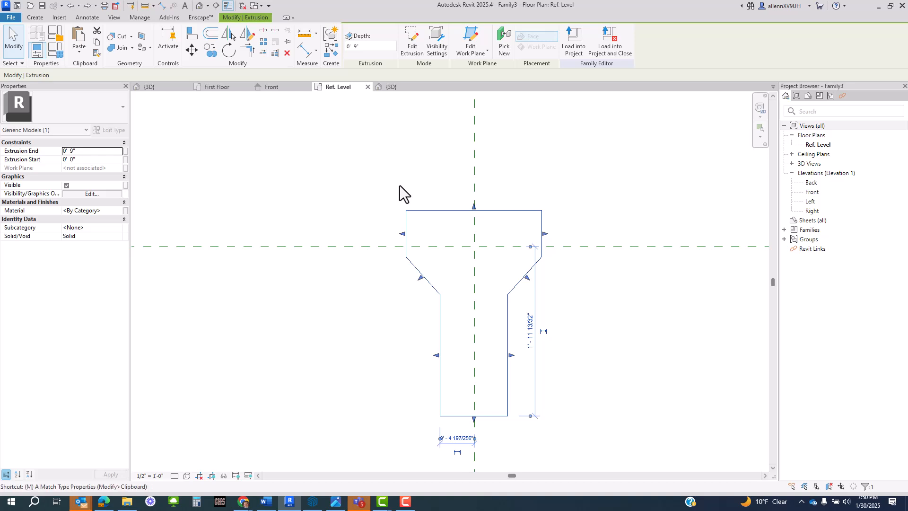
key(m)
key(v)
click(431, 210)
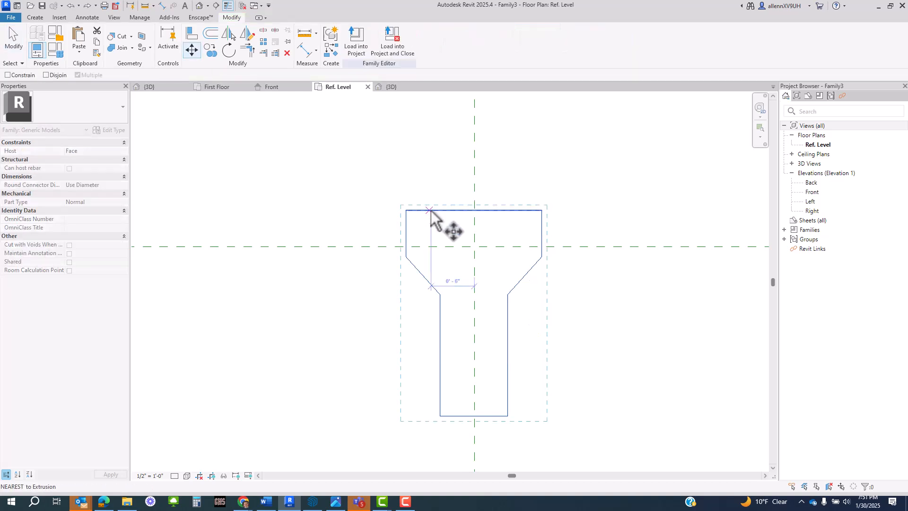
click(432, 247)
key(Escape)
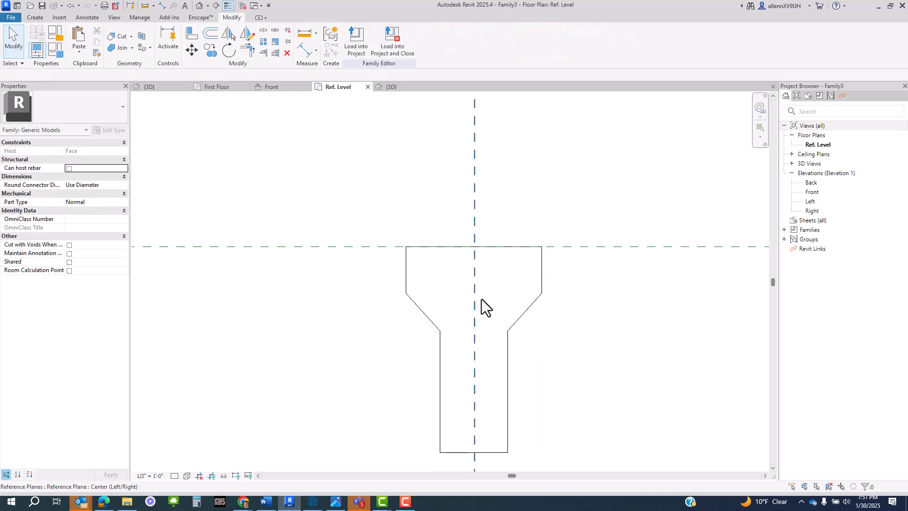
- Switch to the Citytemple1.webp reference photo and examine the shape of the brick corbels under the eave
scroll(439, 323, down, 4)
middle_drag(561, 352, 559, 297)
scroll(548, 293, down, 1)
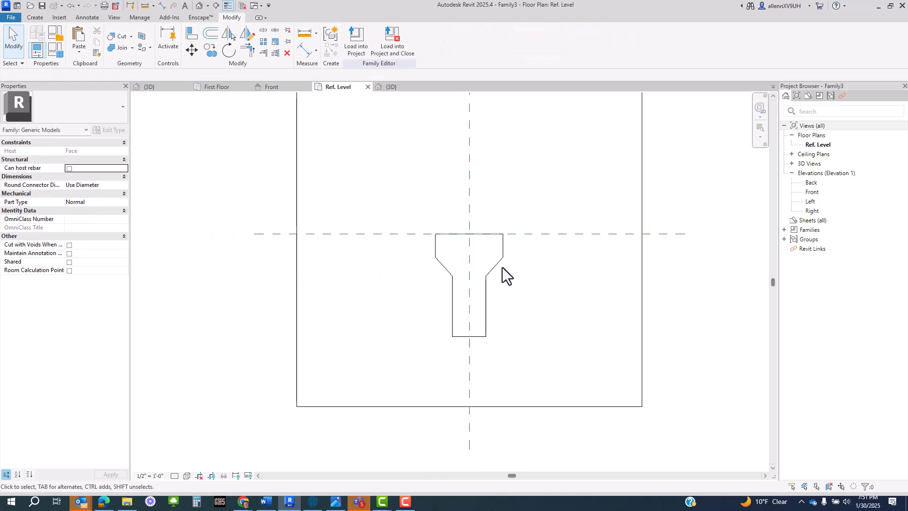
middle_drag(562, 308, 557, 307)
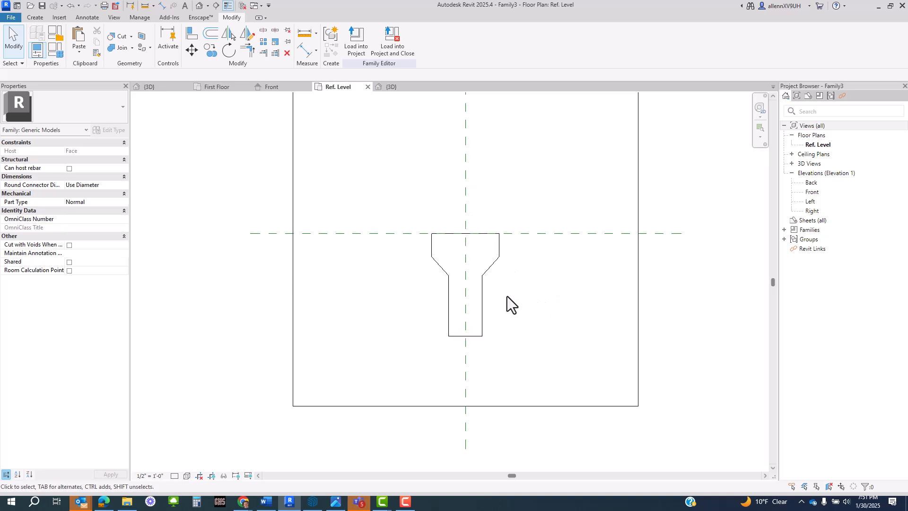
scroll(494, 300, up, 2)
middle_drag(485, 327, 486, 328)
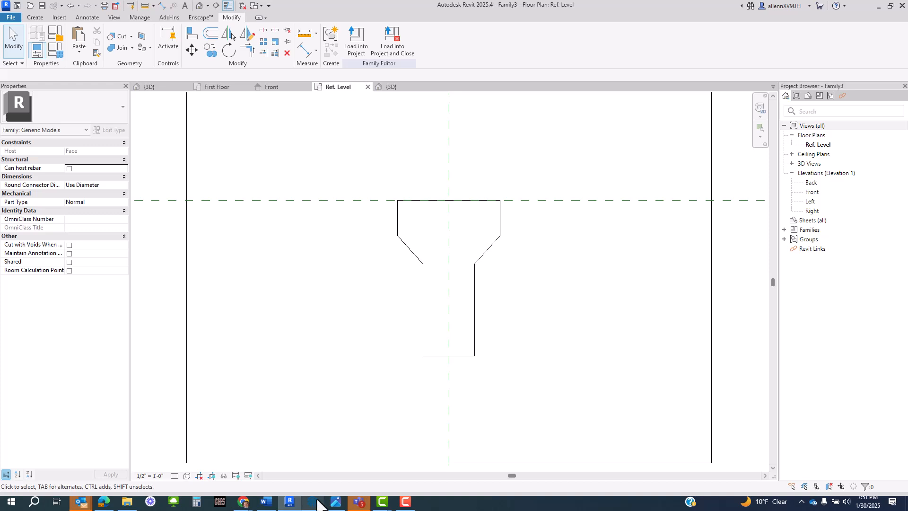
click(336, 502)
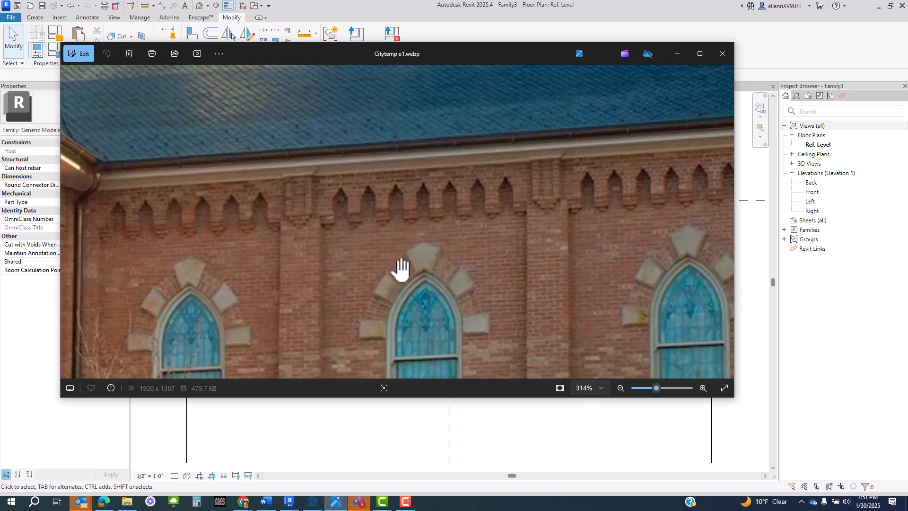
key(alt+Tab)
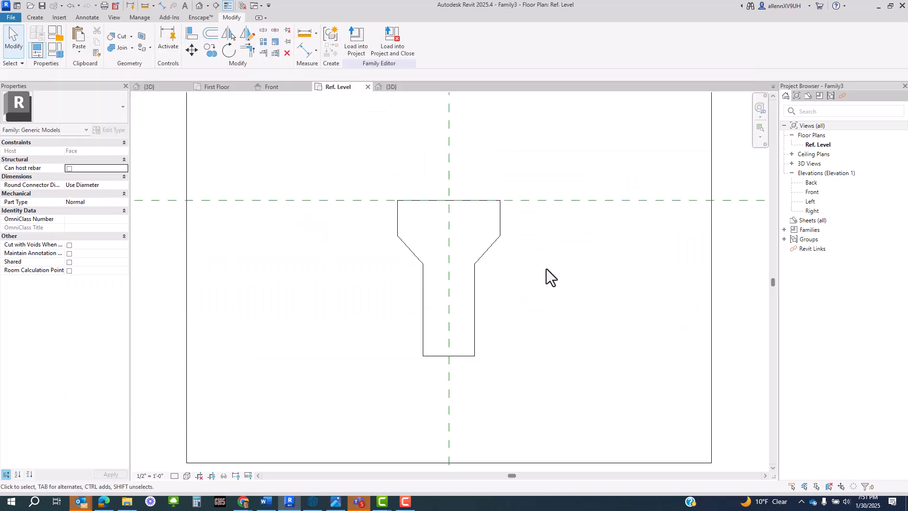
- Draw a horizontal model line about 1'-11" long from the midpoint of the corbel stem's left edge, across the stem and past it
scroll(443, 311, up, 4)
middle_drag(449, 372, 450, 370)
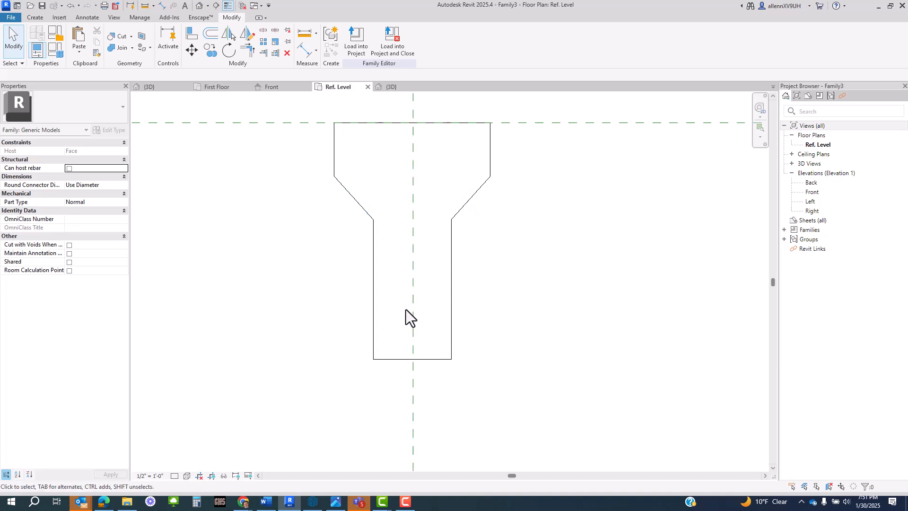
scroll(426, 305, down, 3)
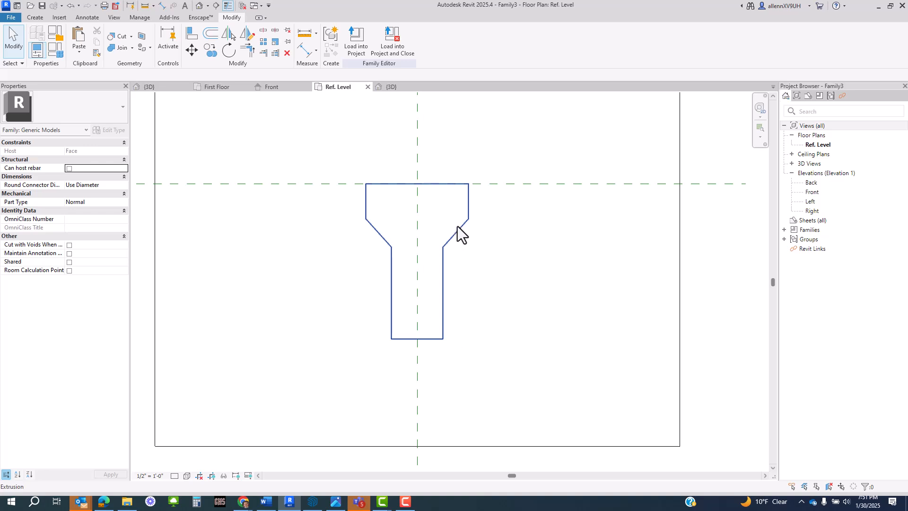
key(l)
key(i)
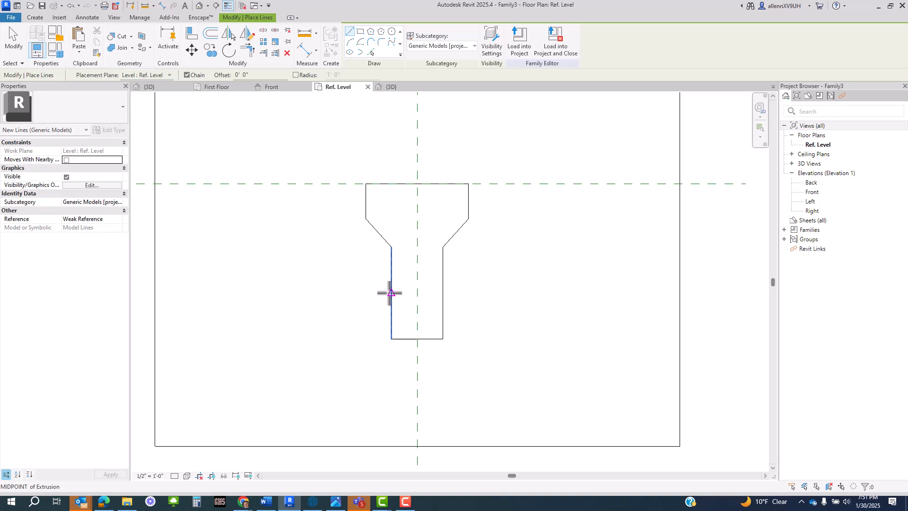
click(391, 293)
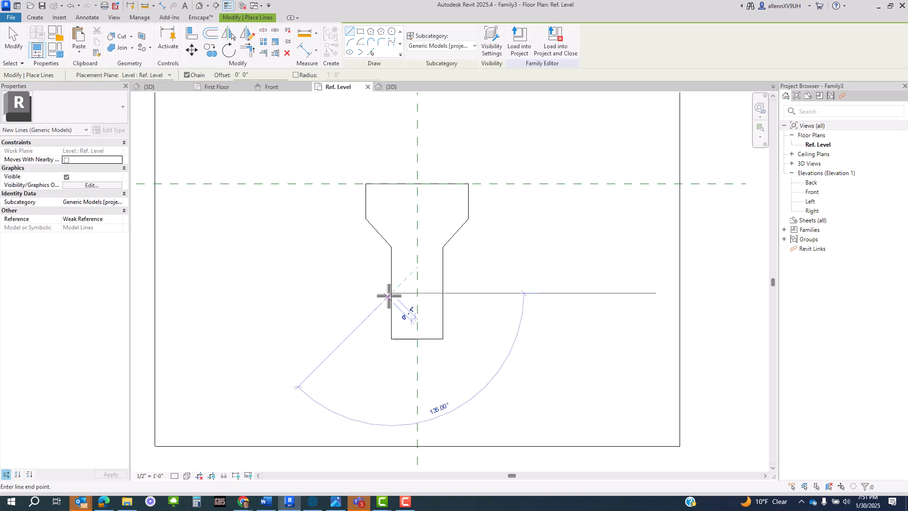
click(513, 292)
key(Escape)
key(Escape)
scroll(399, 314, up, 2)
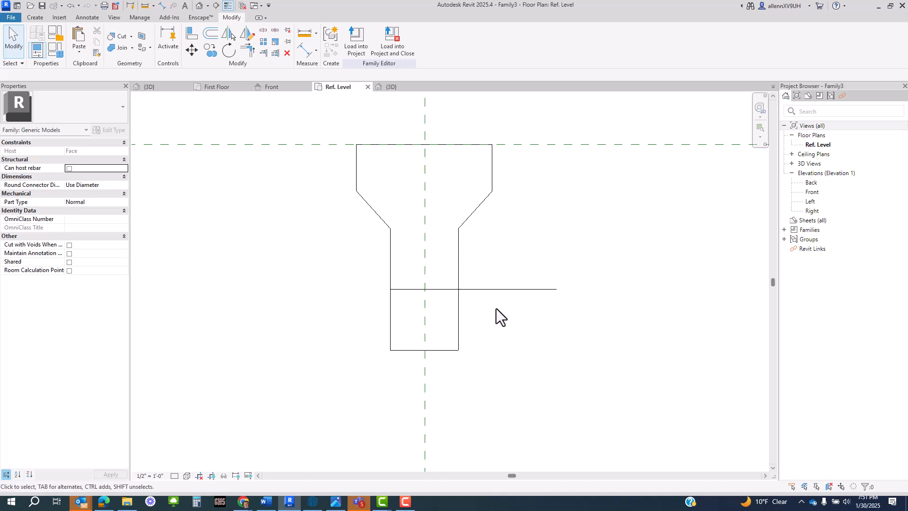
- Array the horizontal line down to the stem's bottom edge as a grouped linear array of 4, spaced to the last item
click(484, 290)
scroll(484, 291, down, 2)
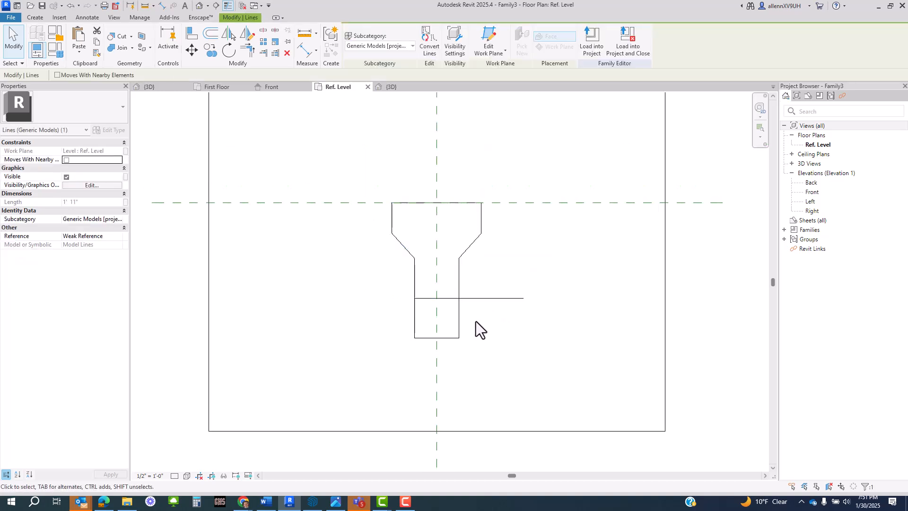
key(Escape)
scroll(478, 314, up, 2)
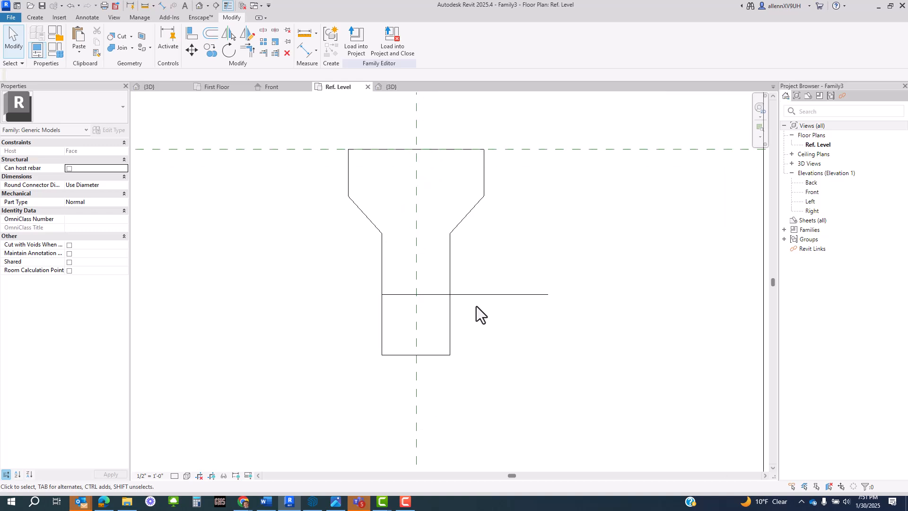
middle_drag(488, 321, 500, 304)
click(492, 287)
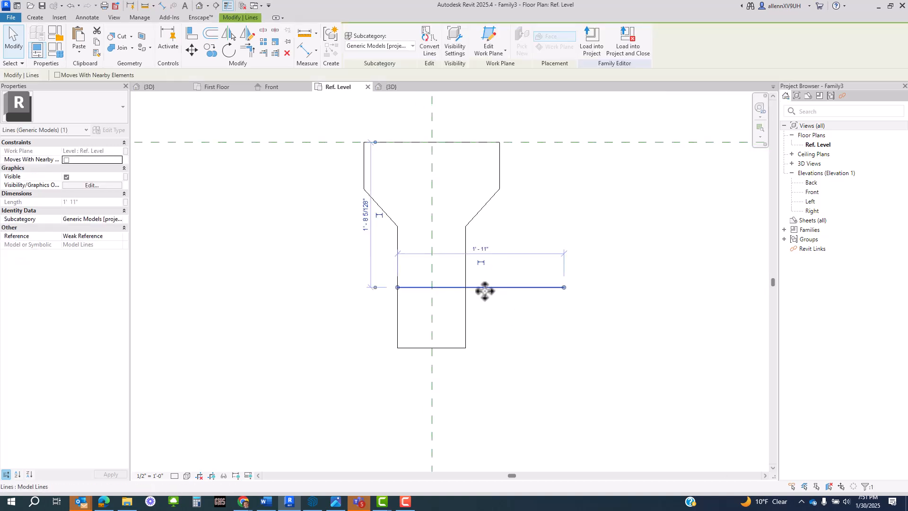
key(m)
key(v)
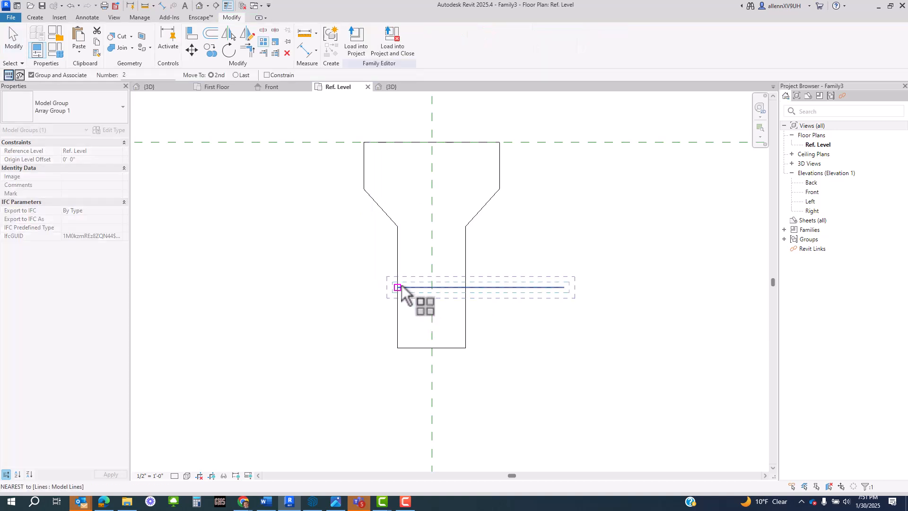
click(397, 287)
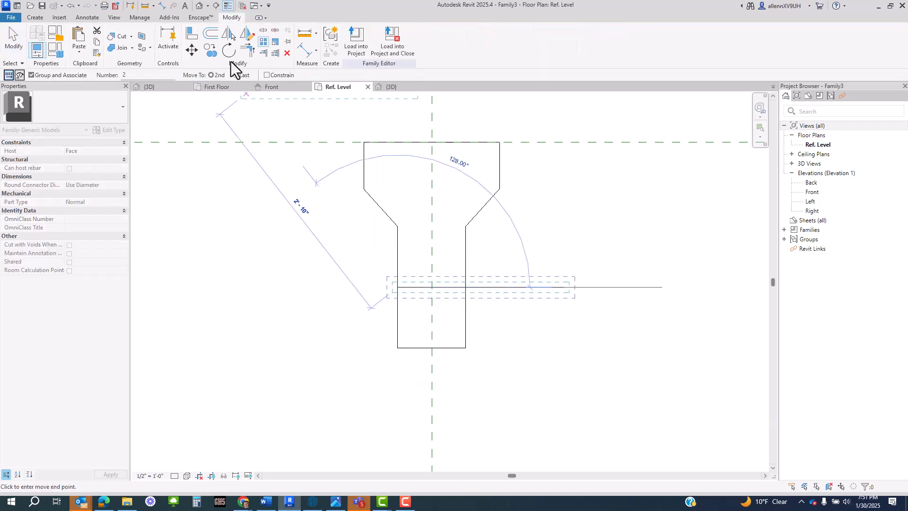
click(396, 348)
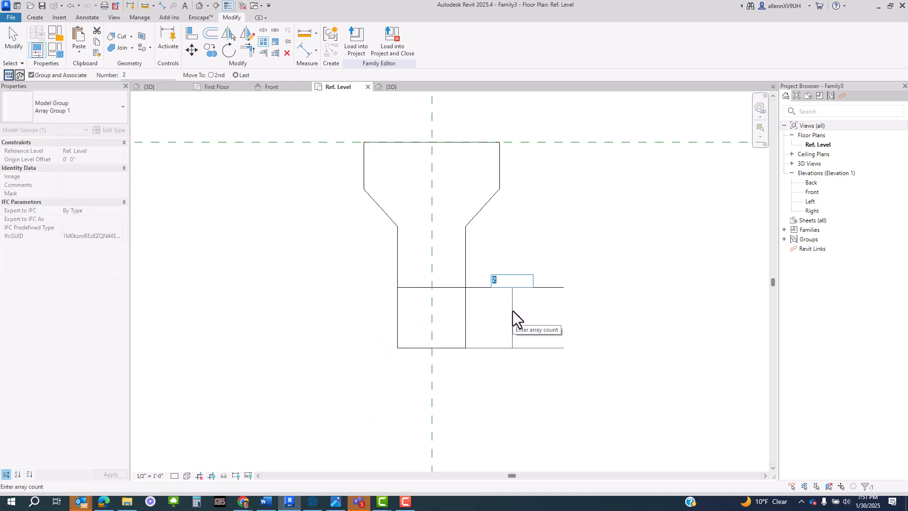
text(3)
key(Return)
key(Escape)
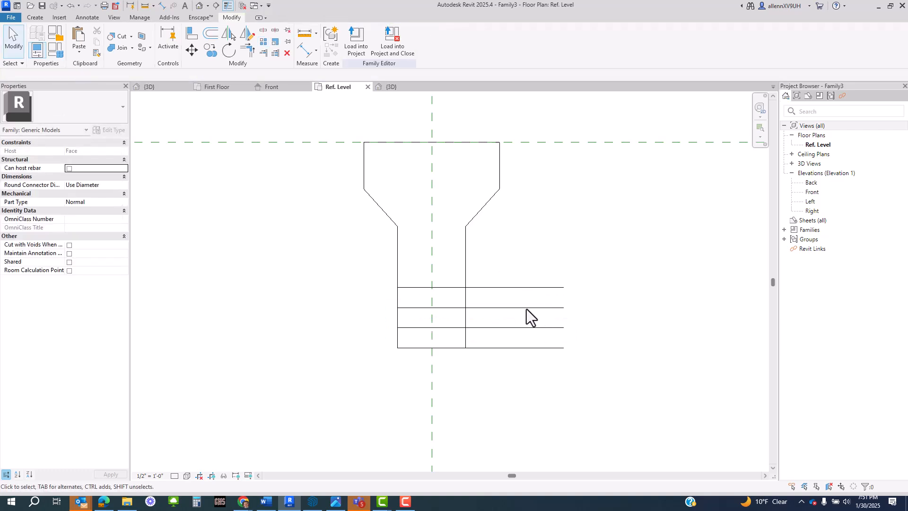
- Nudge the array's top line slightly upward to widen the spacing between the lines
click(513, 284)
key(Up)
key(Up)
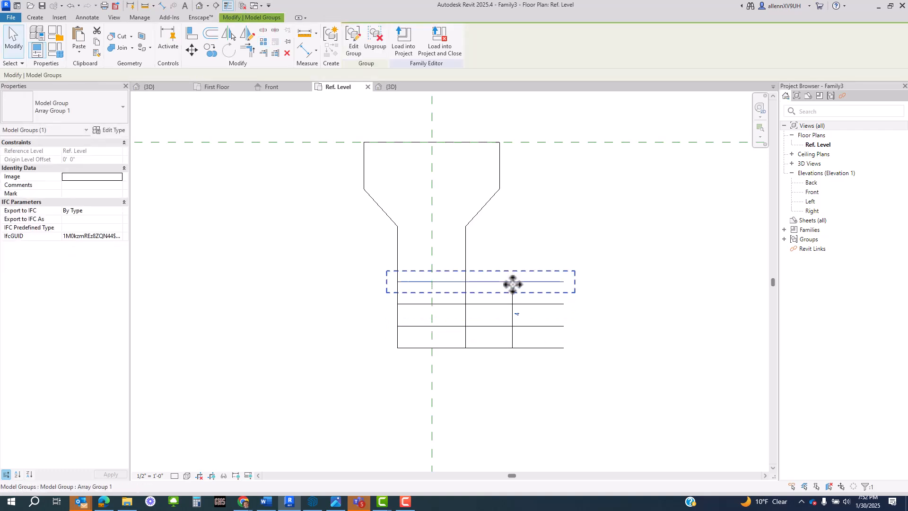
click(518, 250)
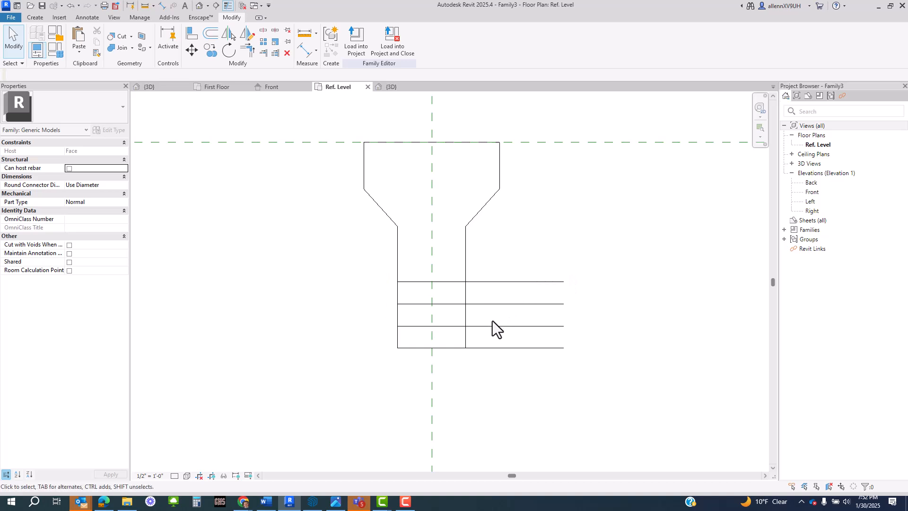
click(512, 286)
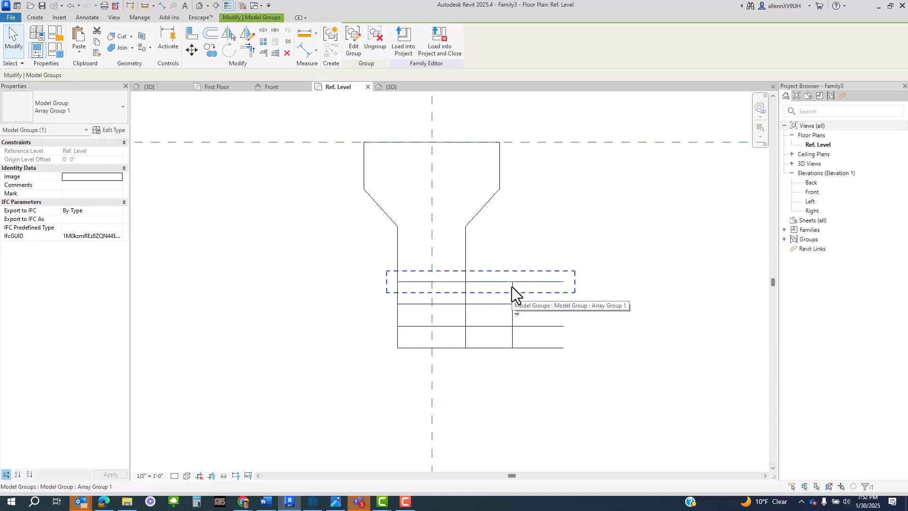
key(Down)
click(541, 245)
middle_drag(512, 290, 541, 285)
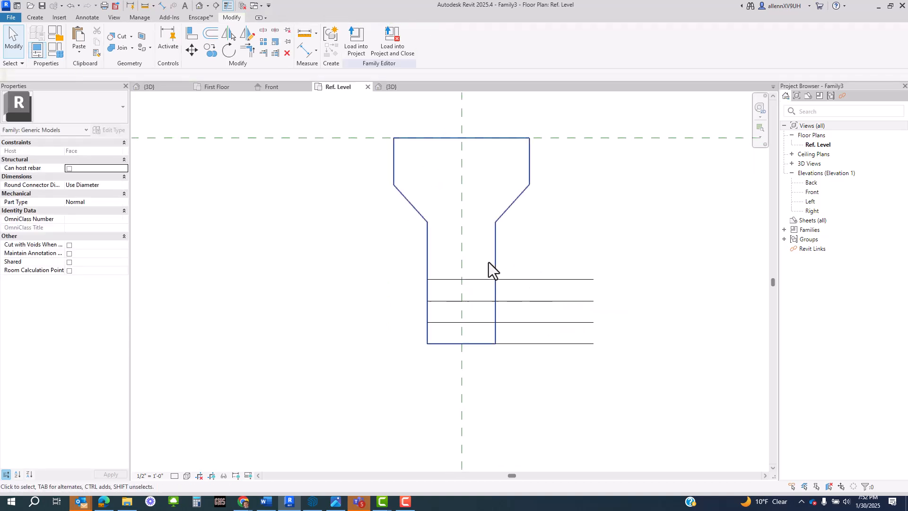
- Shorten the corbel extrusion by stretching its bottom edge up to the top line of the array
click(495, 254)
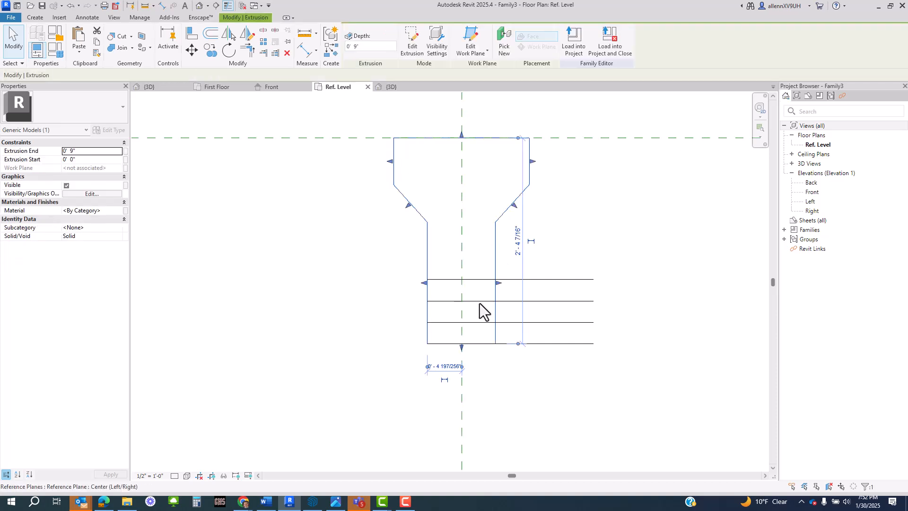
drag(462, 347, 462, 284)
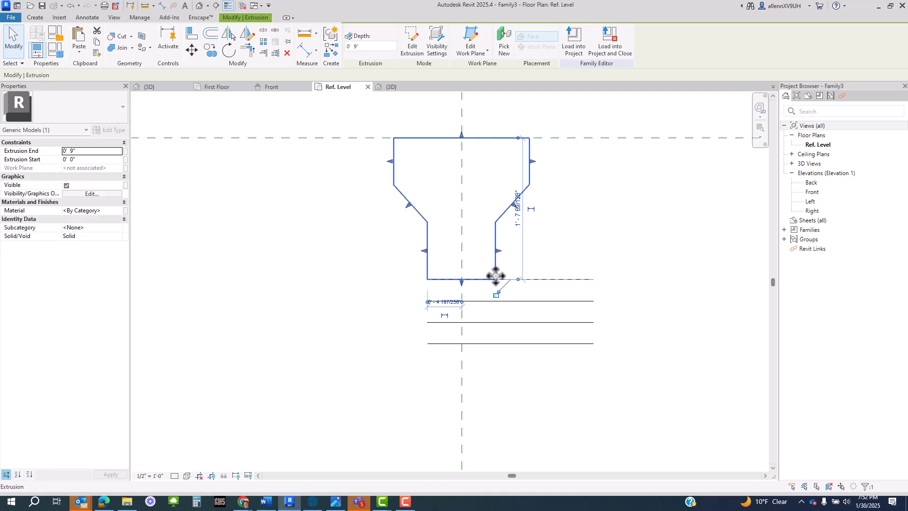
key(Escape)
scroll(441, 291, up, 2)
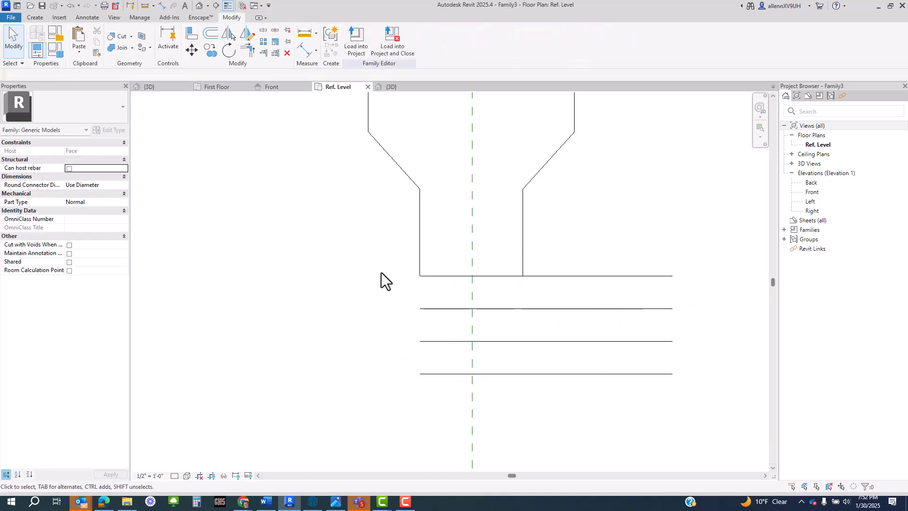
- Switch to the temple reference photo and examine the stepped brick ends of the corbels up close
key(alt+Tab)
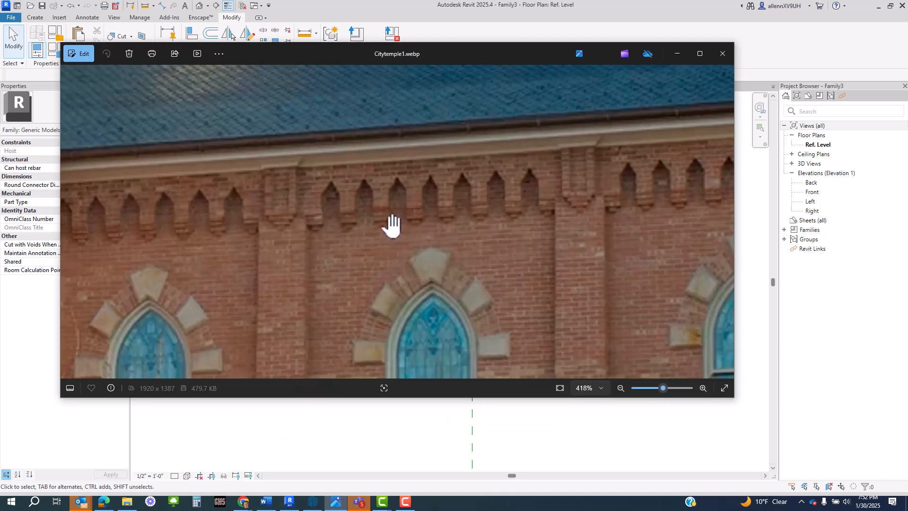
scroll(392, 225, up, 4)
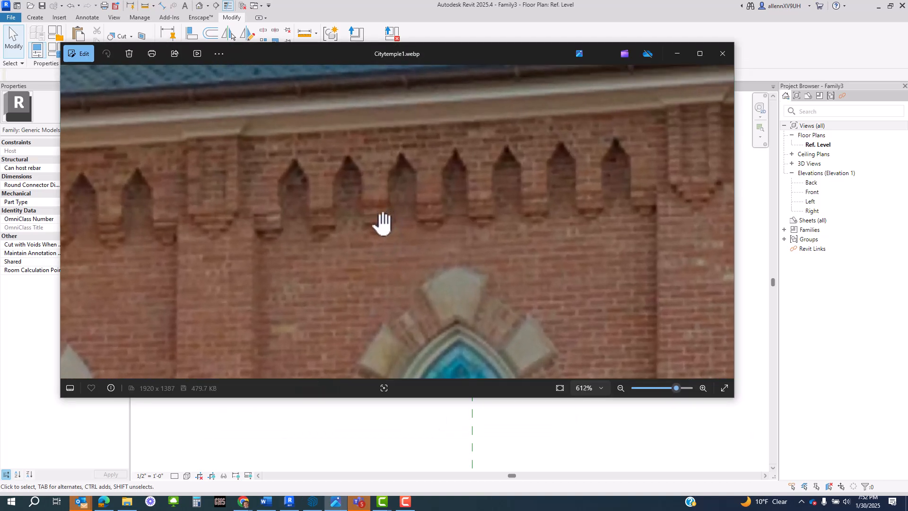
key(alt+Tab)
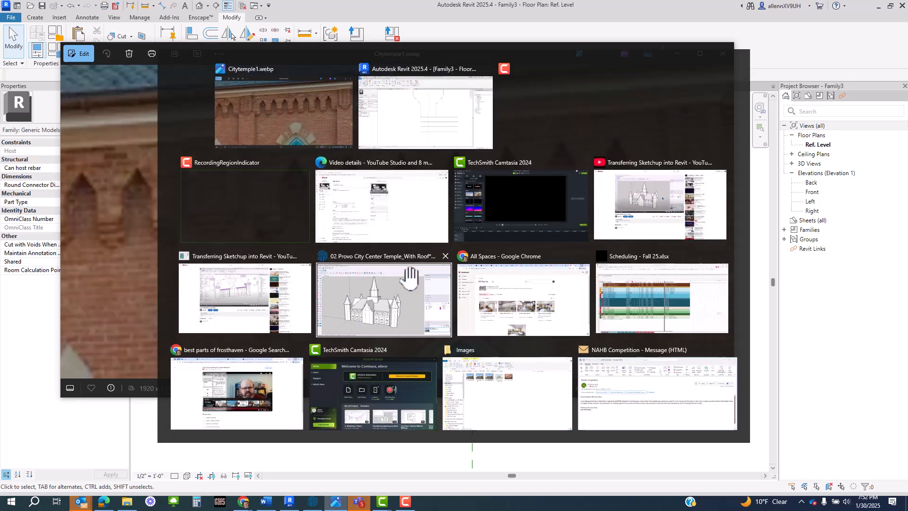
- Start a new extrusion in the Ref. Level plan and sketch a rectangle across the stem's width, upward from its bottom edge
scroll(426, 260, up, 2)
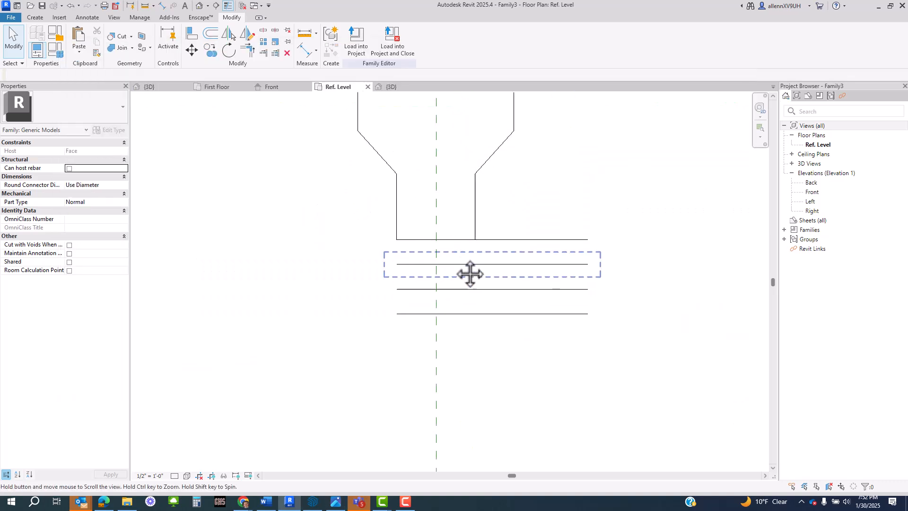
click(36, 18)
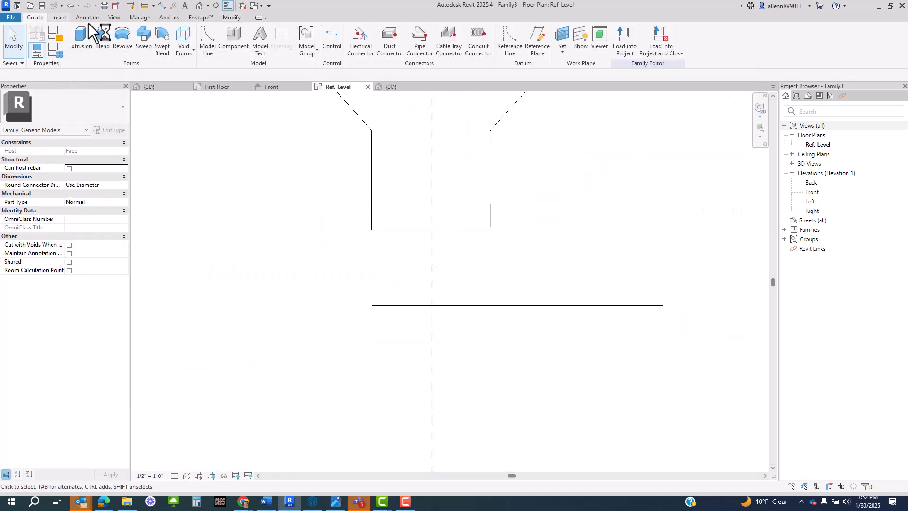
click(80, 36)
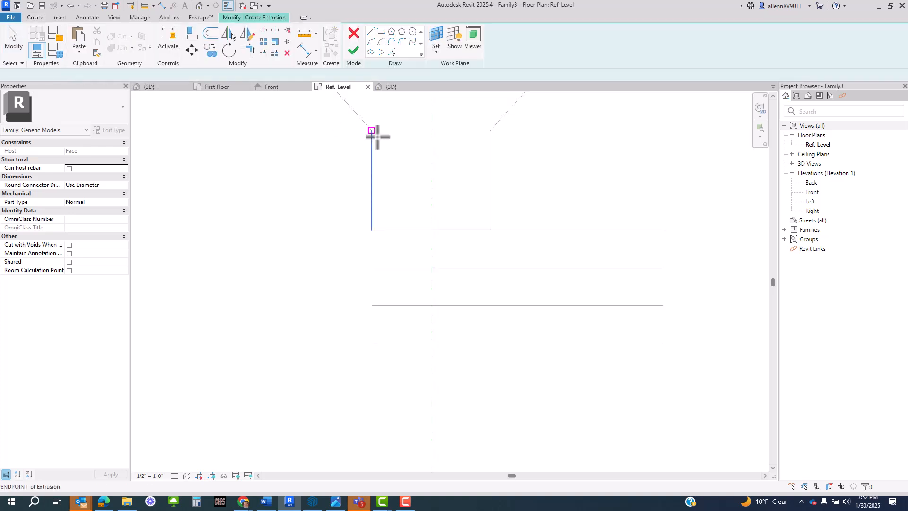
click(435, 31)
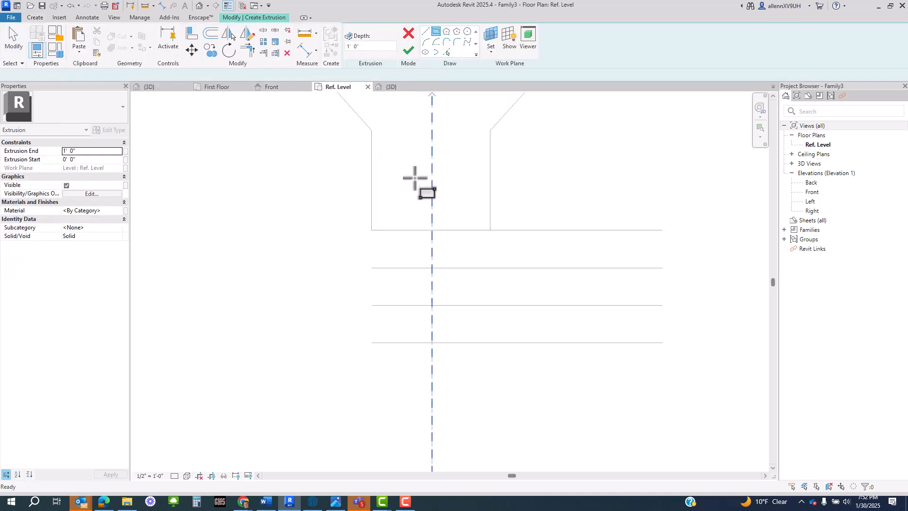
click(371, 231)
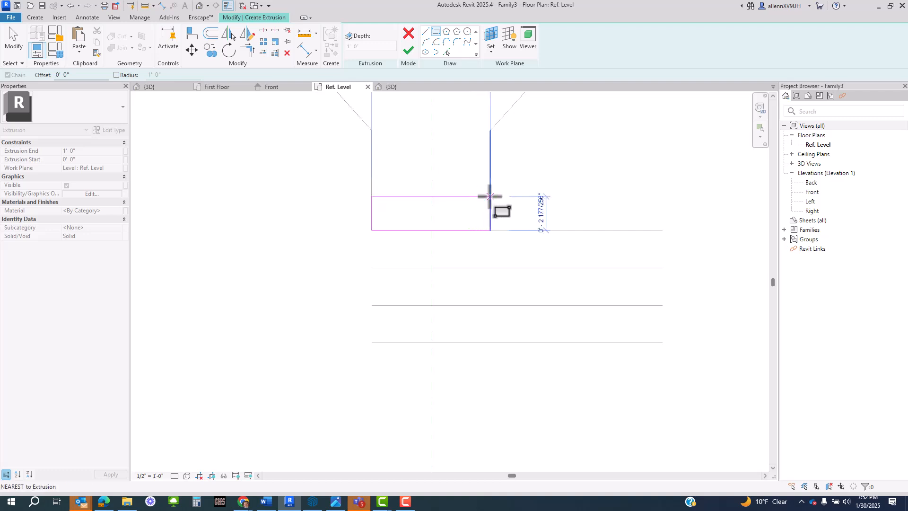
click(490, 196)
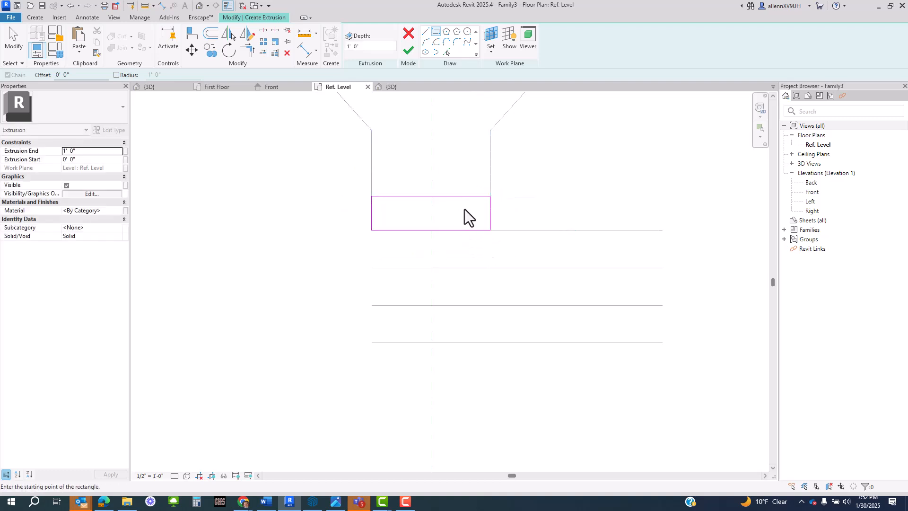
- Move the rectangle's upper edge down to the second array line so the profile fills the first band below the stem
key(Escape)
key(Escape)
click(470, 197)
drag(470, 196, 467, 267)
click(546, 279)
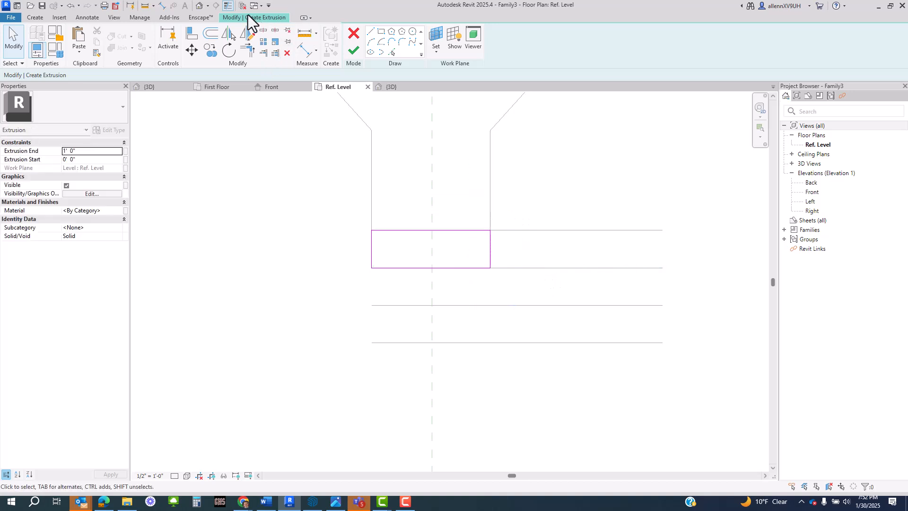
- Show the family in 3D and finish the rectangular extrusion below the stem
click(199, 5)
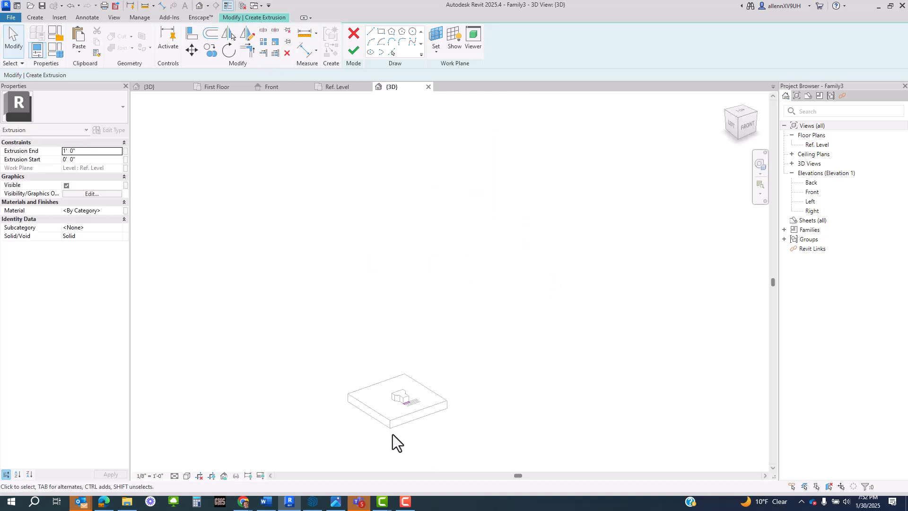
scroll(460, 399, up, 5)
shift+middle_drag(461, 399, 324, 337)
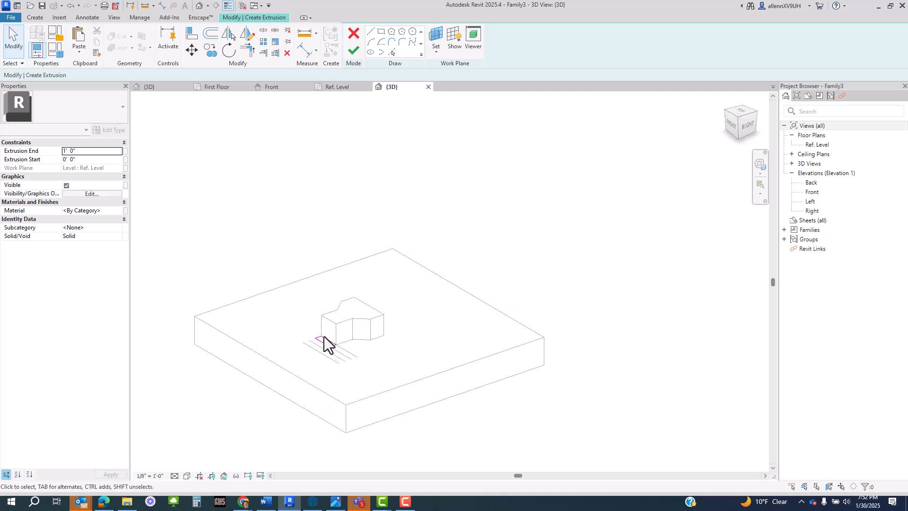
click(354, 47)
scroll(331, 326, up, 4)
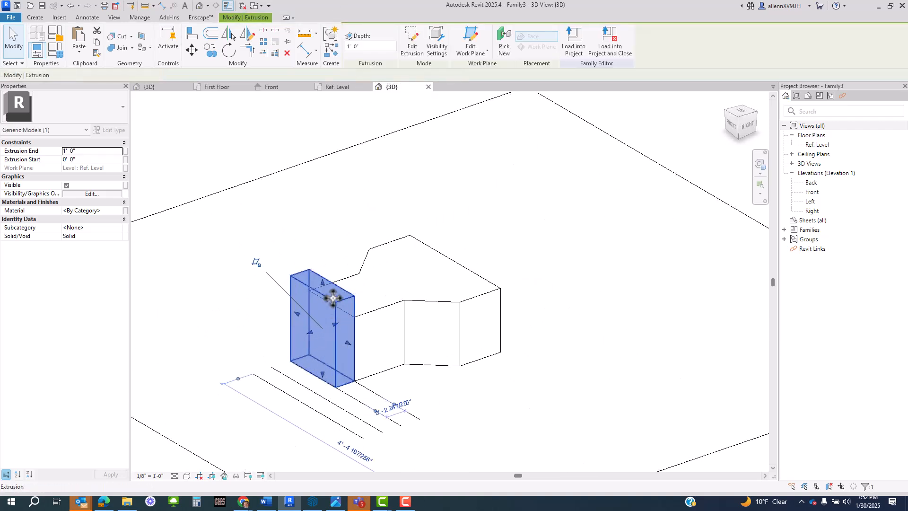
- Lower the top of the new block and set its Extrusion End to 7"
drag(322, 283, 323, 325)
scroll(355, 369, down, 2)
shift+middle_drag(375, 383, 461, 385)
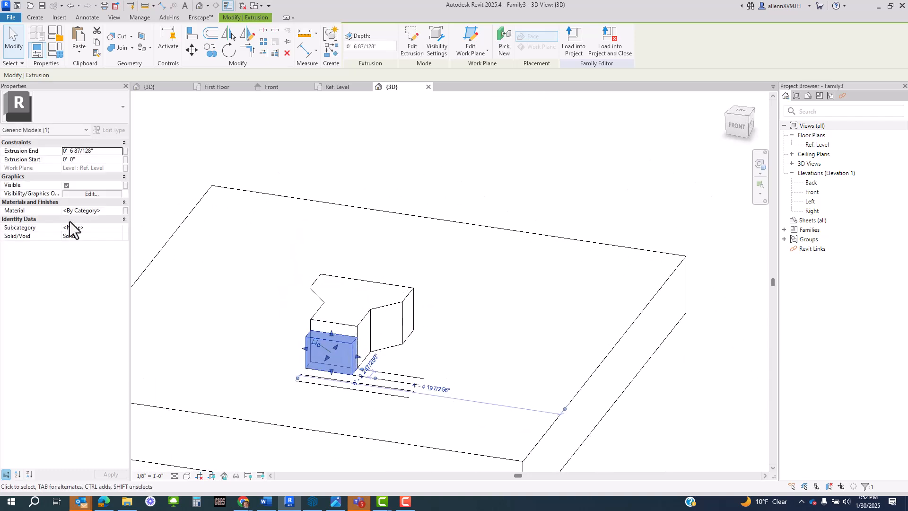
click(102, 152)
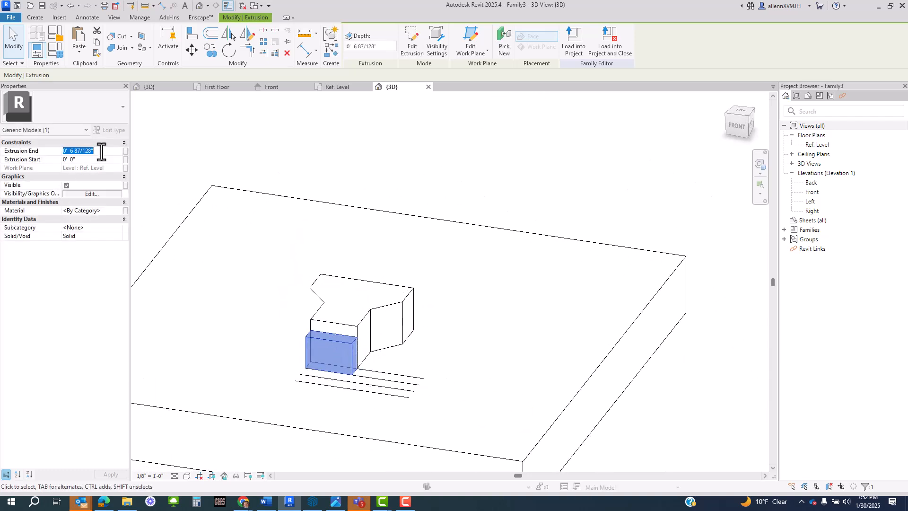
click(438, 135)
shift+middle_drag(441, 208, 473, 374)
- In the Ref. Level plan, copy the 7" block down one band, from the top array line to the second
double_click(817, 145)
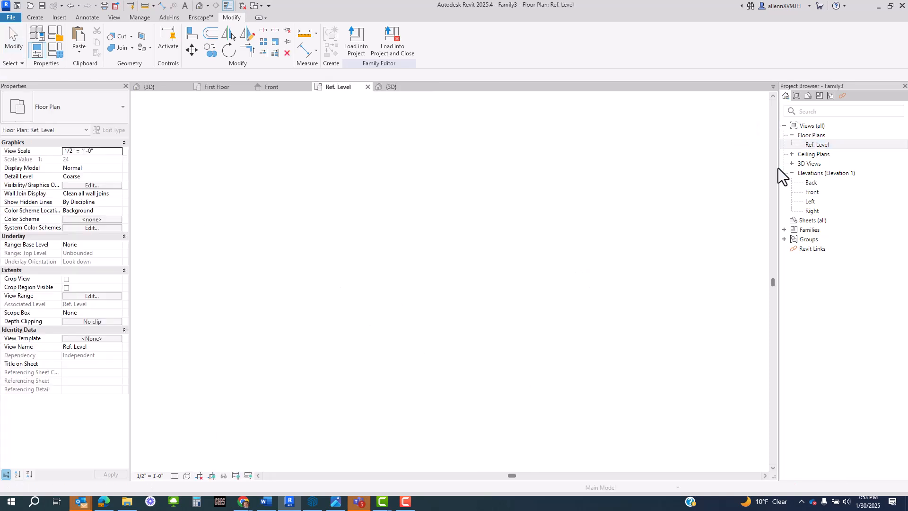
scroll(424, 295, up, 1)
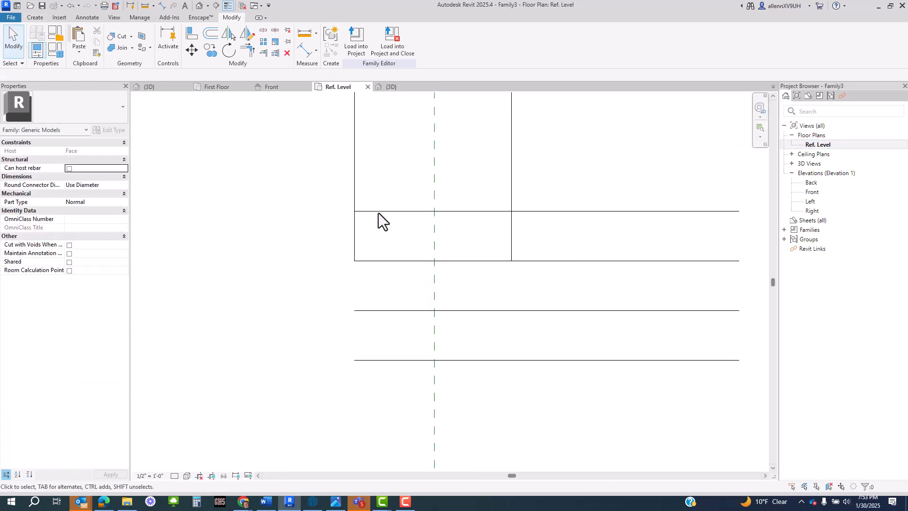
click(510, 236)
middle_drag(548, 320, 534, 308)
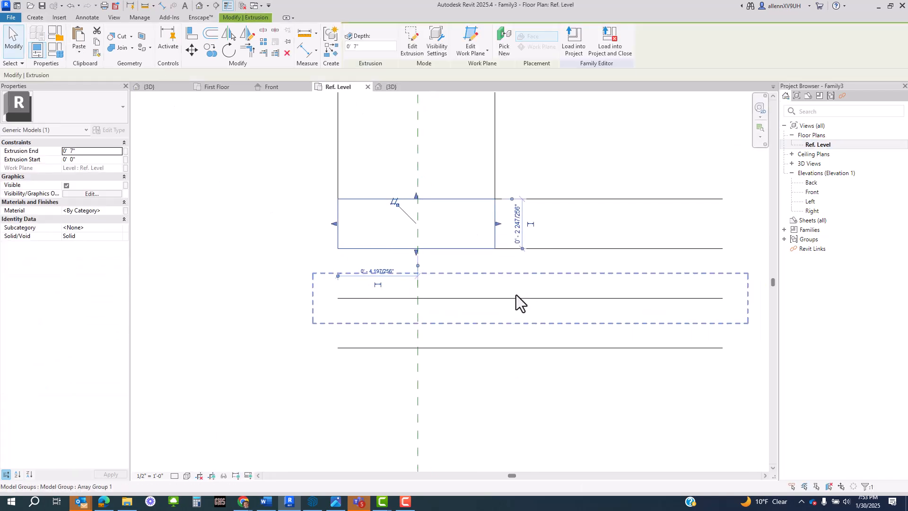
key(c)
key(o)
click(543, 202)
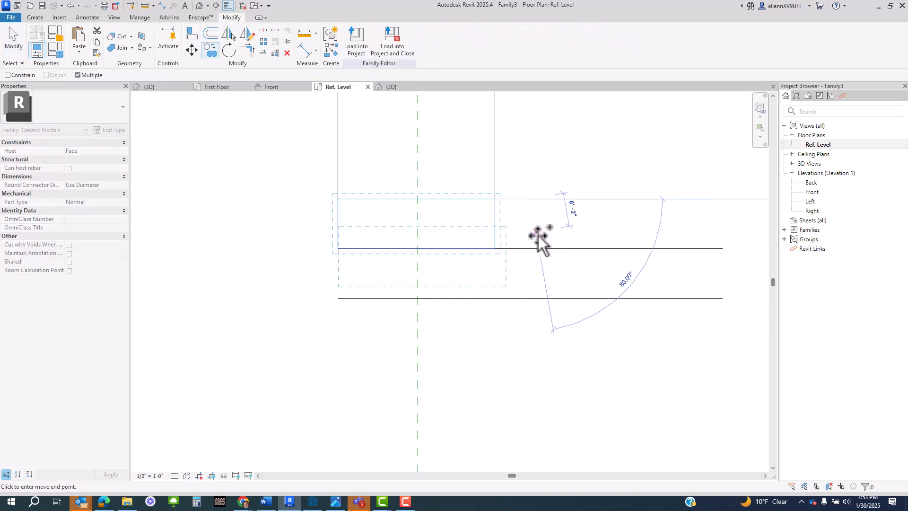
click(535, 250)
key(Escape)
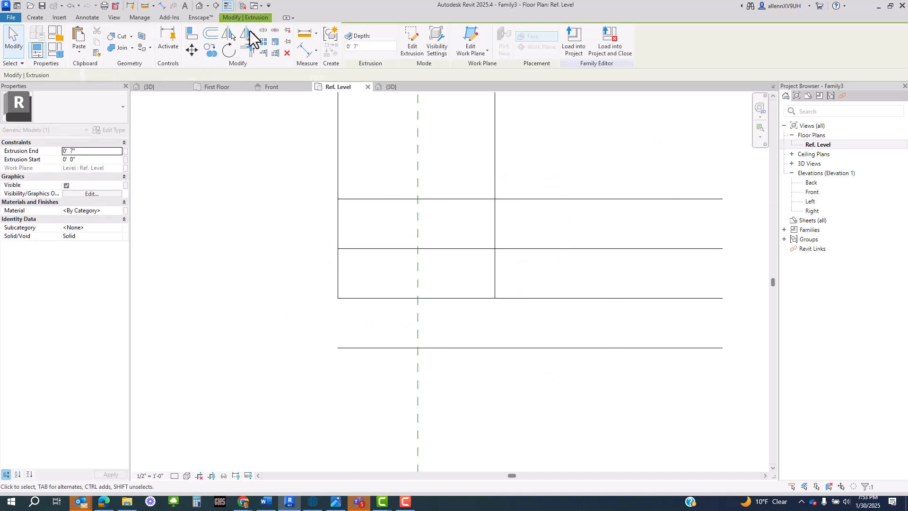
key(Escape)
- In the 3D view, set the copied lower block's Extrusion End to 5" to form the next brick step
click(201, 6)
shift+middle_drag(497, 382, 393, 376)
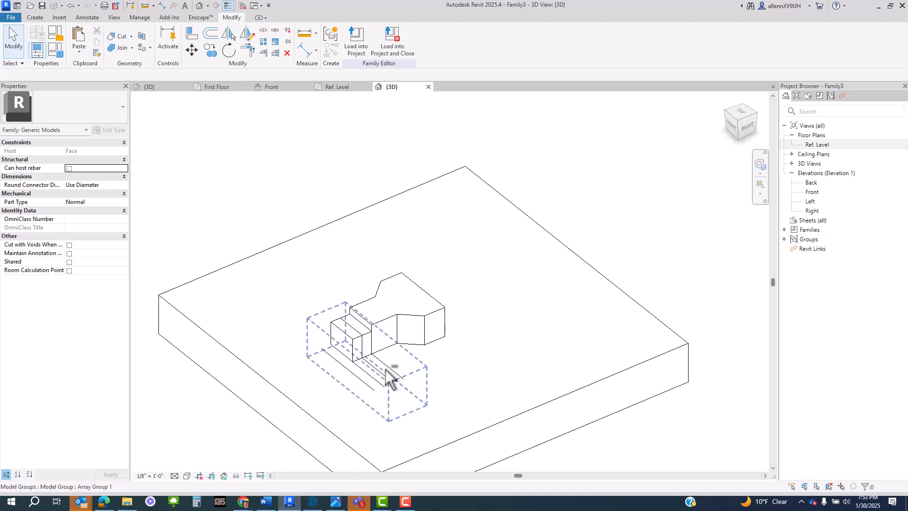
scroll(369, 366, up, 2)
click(343, 330)
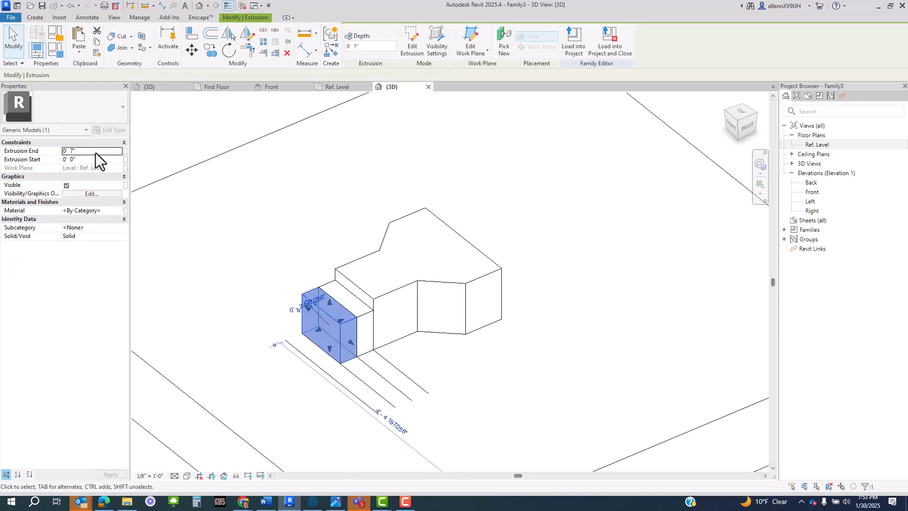
click(95, 152)
text(5")
key(Return)
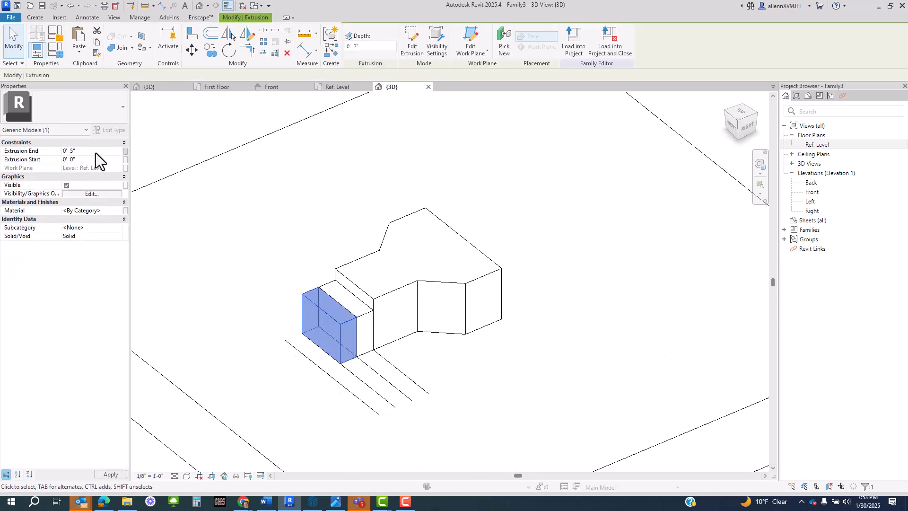
click(265, 240)
scroll(384, 315, down, 2)
shift+middle_drag(385, 355, 492, 366)
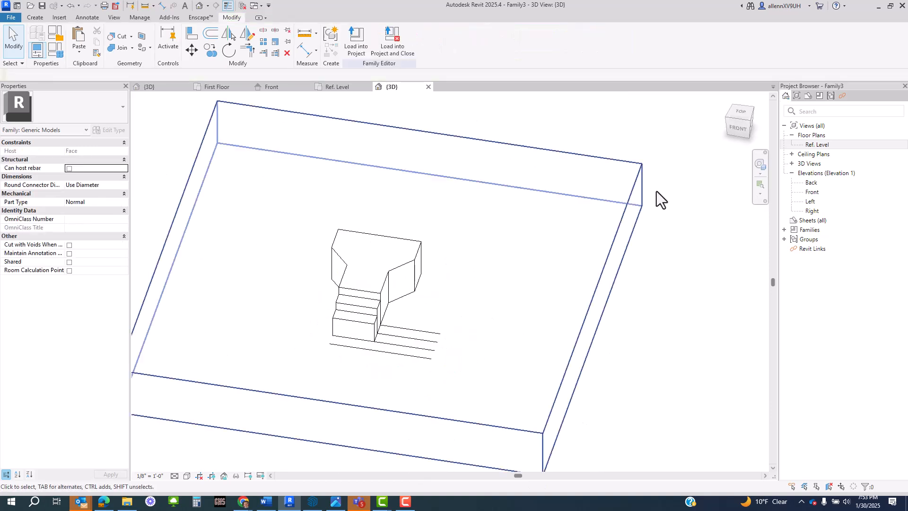
- In the Ref. Level plan, copy the 5" block down into the last band between the array lines
double_click(824, 148)
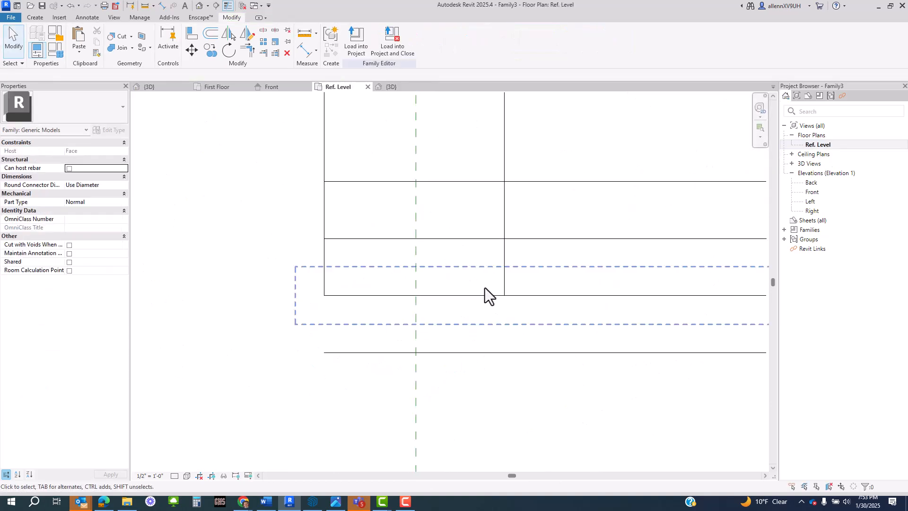
click(503, 271)
key(c)
key(c)
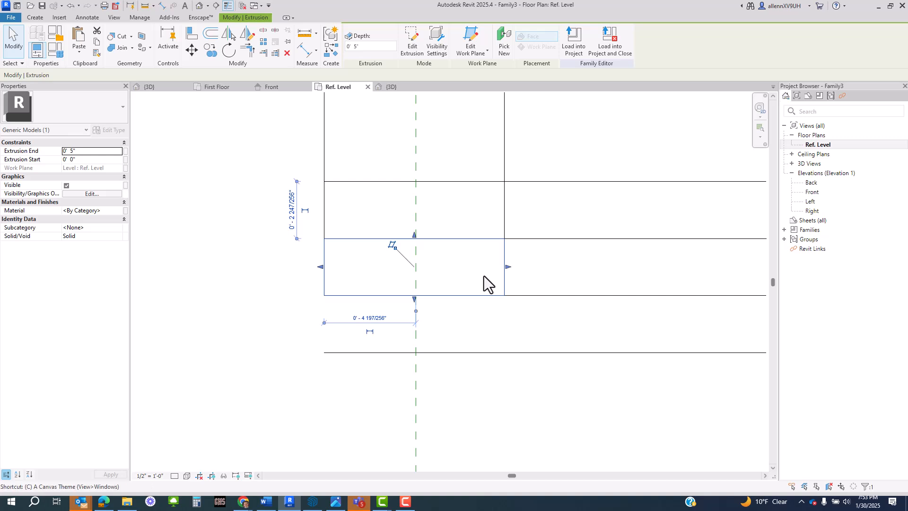
click(482, 238)
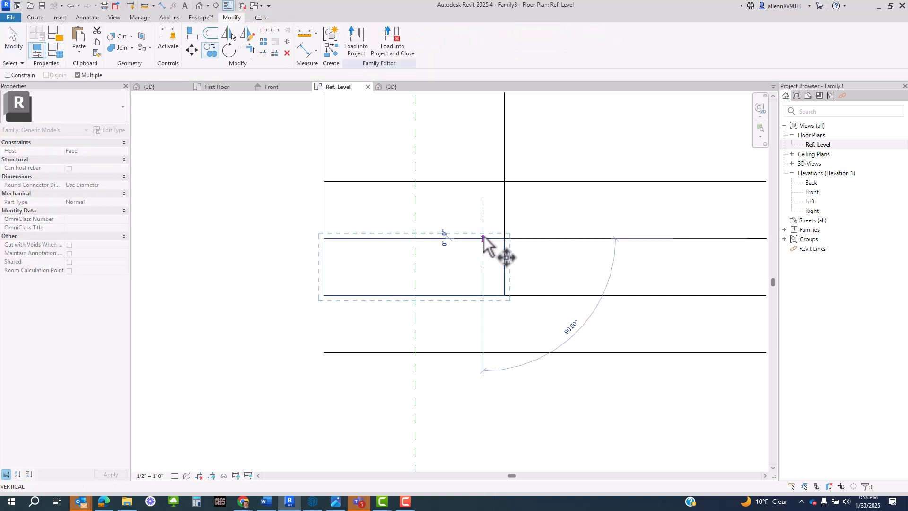
click(483, 295)
key(Escape)
key(Escape)
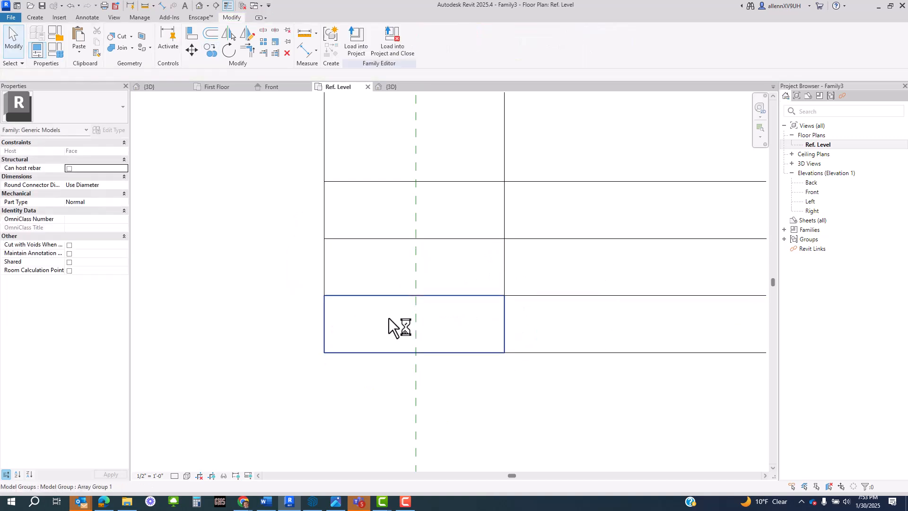
- Draw a 6" vertical model line 2 1/2" right of the center reference plane, starting downward from the bottom block's upper edge
click(501, 317)
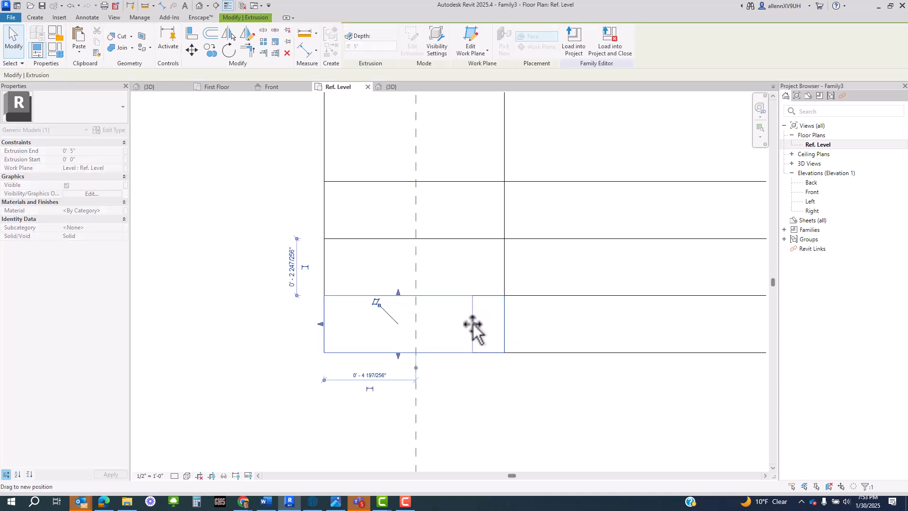
click(475, 327)
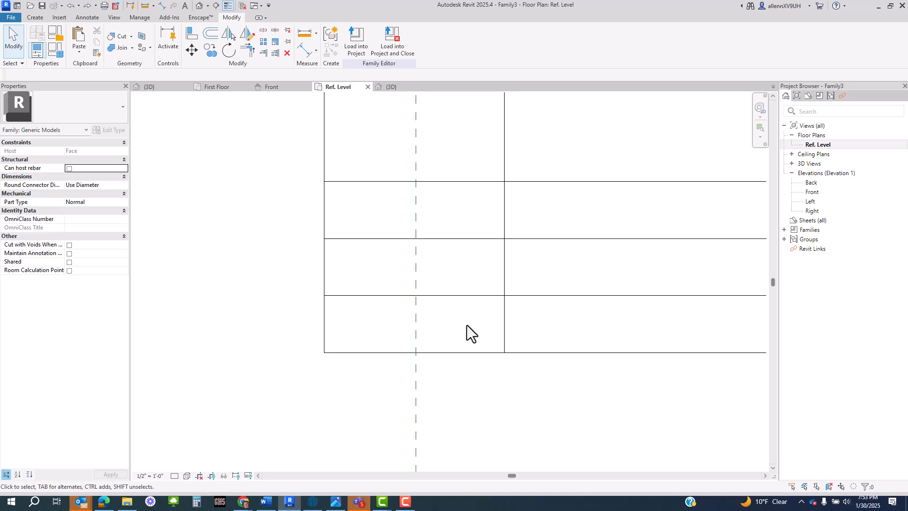
key(l)
key(i)
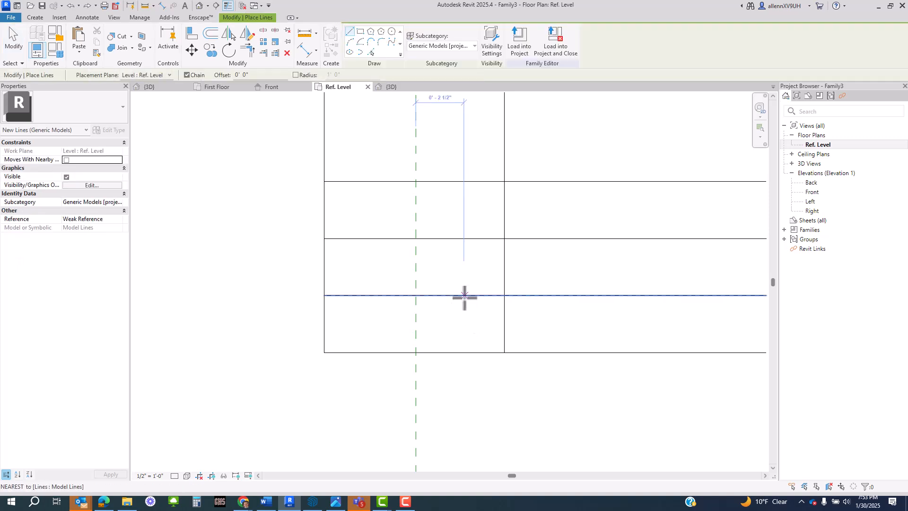
click(465, 297)
click(463, 411)
key(Escape)
key(Escape)
mouse_move(511, 402)
middle_down()
mouse_move(526, 388)
mouse_move(515, 369)
middle_up()
- Mirror the vertical line about the Center (Left/Right) reference plane, keeping the original
click(464, 343)
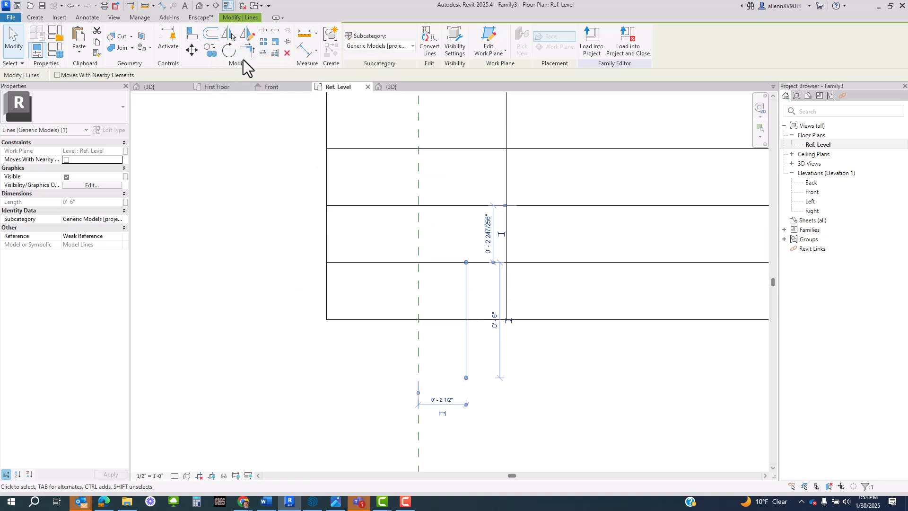
click(231, 37)
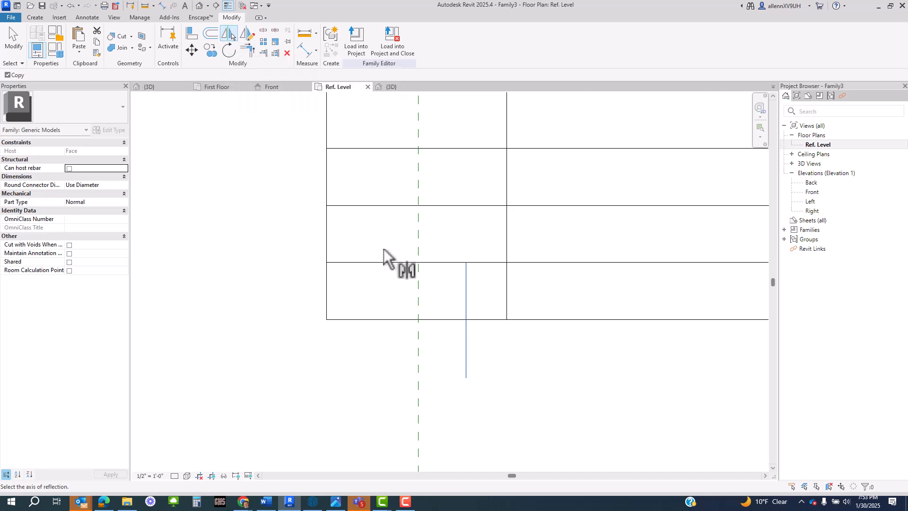
click(417, 353)
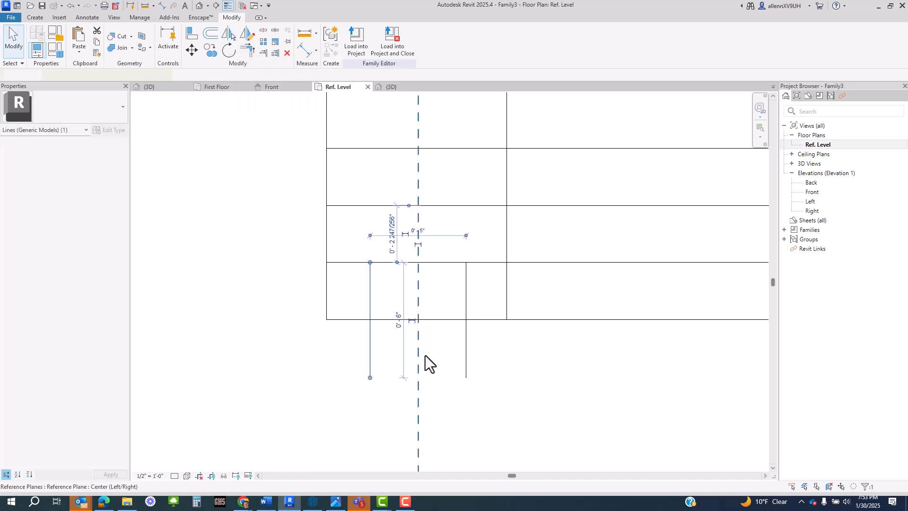
click(485, 370)
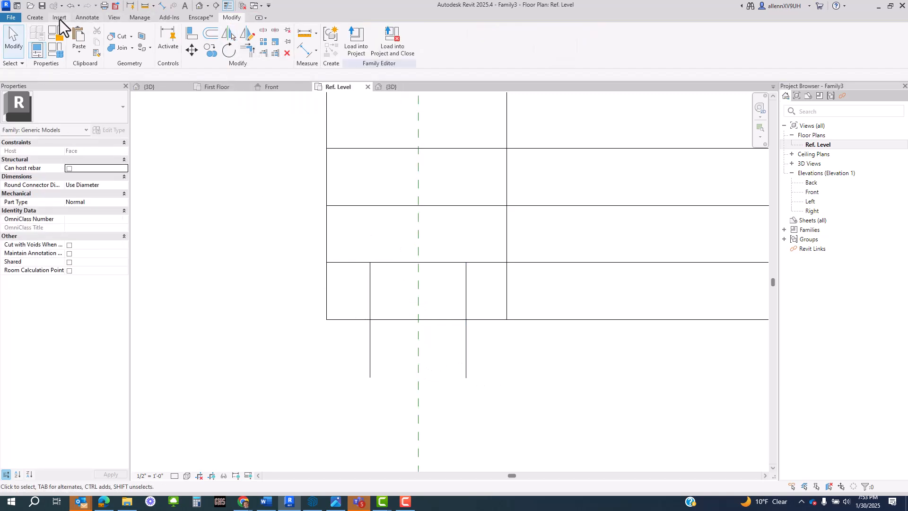
- Narrow the bottom block by stretching both of its side edges inward to the two vertical guide lines
click(36, 18)
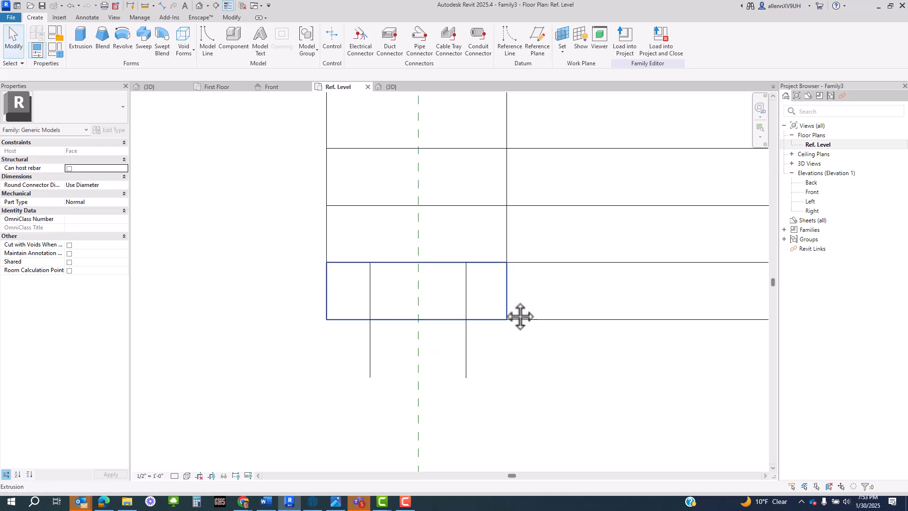
mouse_move(518, 316)
middle_down()
mouse_move(440, 375)
mouse_move(503, 309)
middle_up()
scroll(505, 316, up, 2)
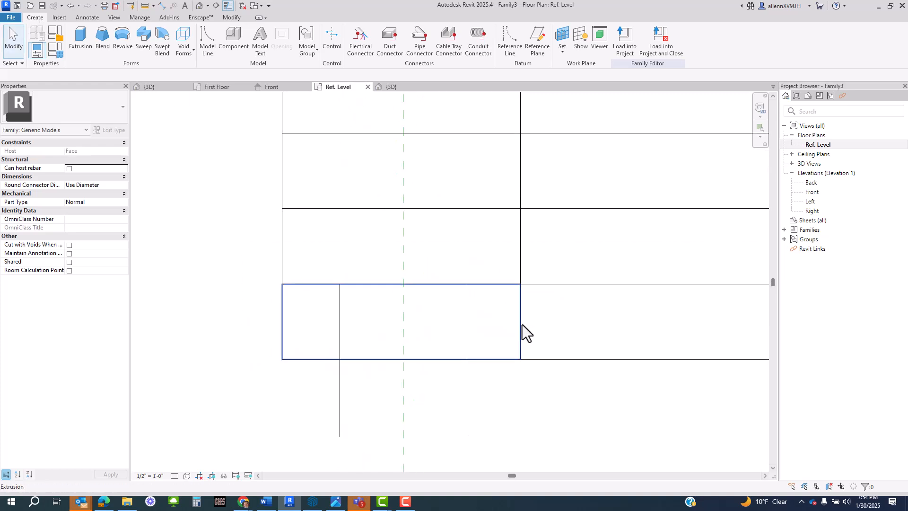
click(520, 325)
drag(520, 325, 467, 325)
drag(280, 322, 339, 323)
click(391, 293)
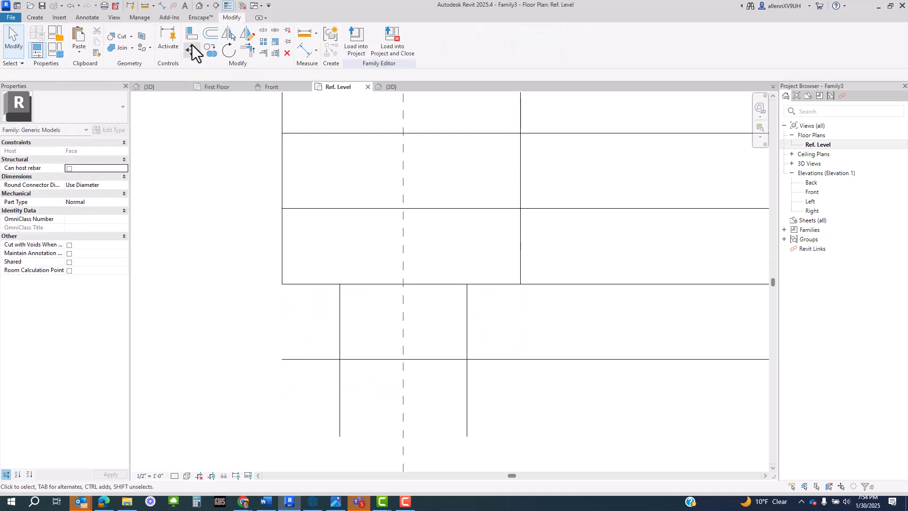
- Examine the narrowed bottom block of the corbel in the family's 3D view
click(199, 6)
scroll(373, 350, up, 6)
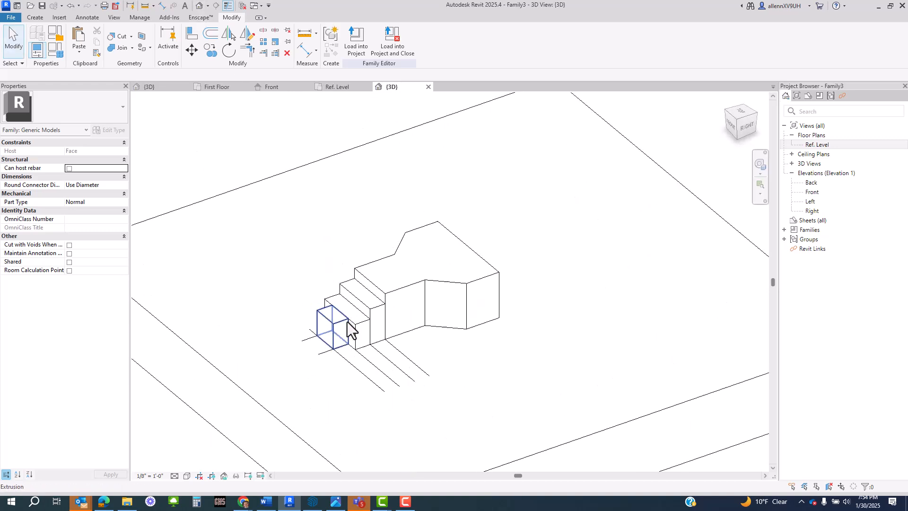
click(331, 319)
click(331, 319)
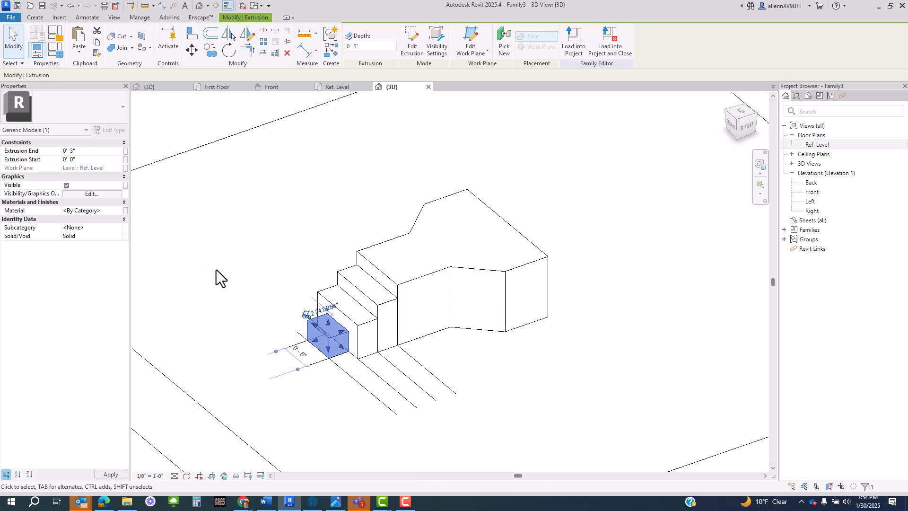
click(310, 282)
scroll(359, 361, down, 4)
shift+middle_drag(359, 361, 478, 468)
scroll(431, 371, up, 5)
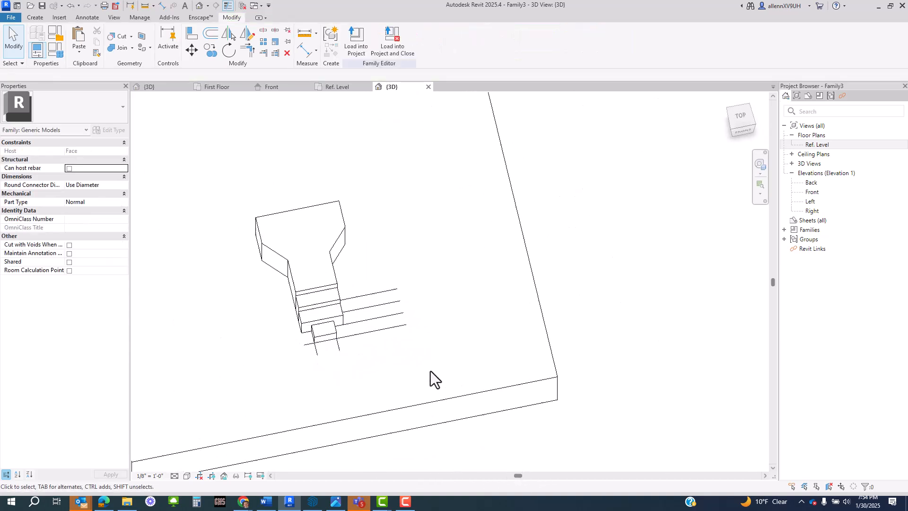
- Delete the horizontal array lines and the two vertical guide lines around the corbel's stepped bottom
click(370, 328)
scroll(368, 331, up, 2)
key(Delete)
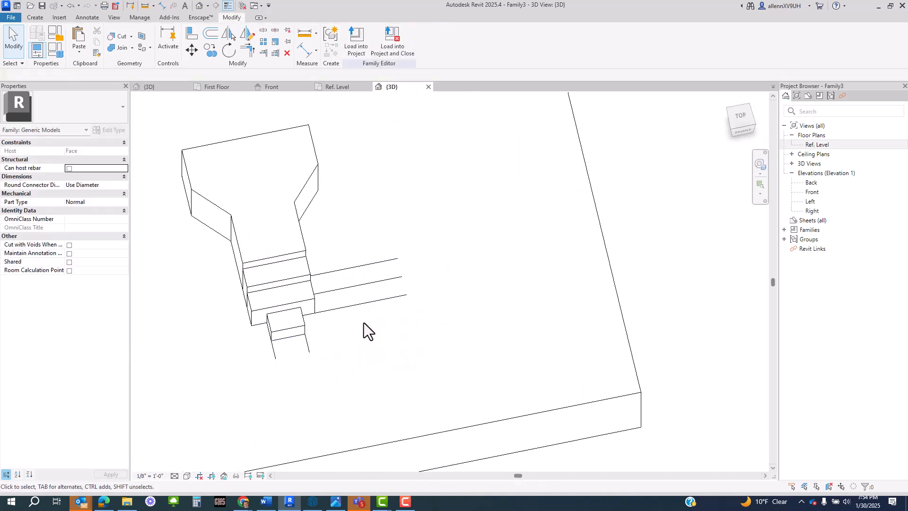
click(367, 303)
key(Delete)
click(367, 282)
key(Delete)
click(363, 268)
key(Delete)
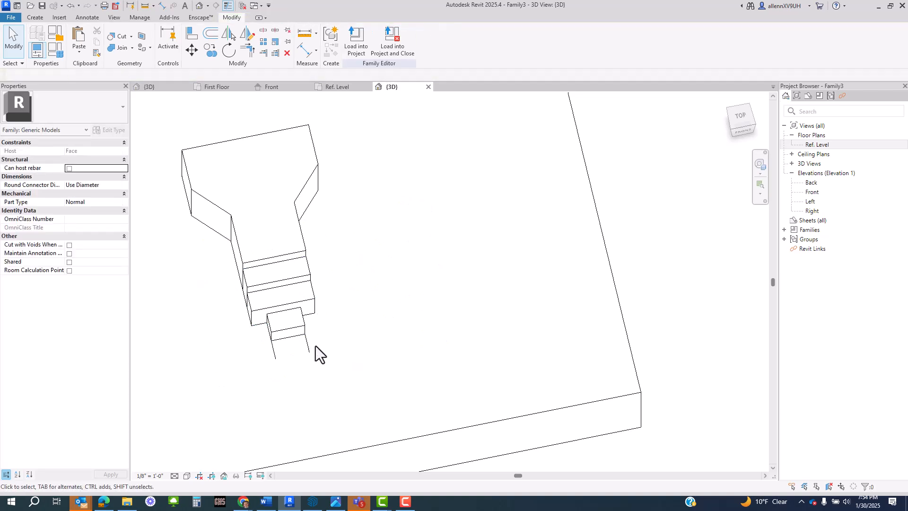
click(311, 347)
key(Delete)
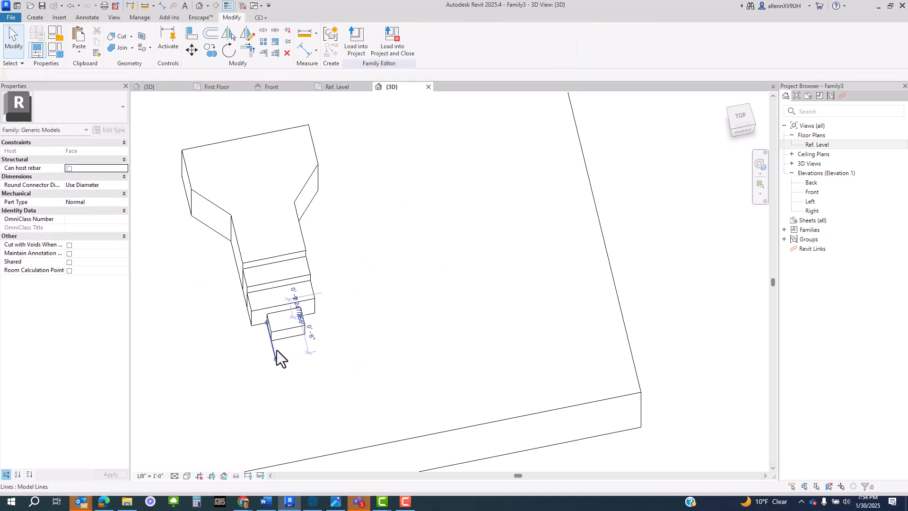
shift+middle_drag(300, 338, 417, 409)
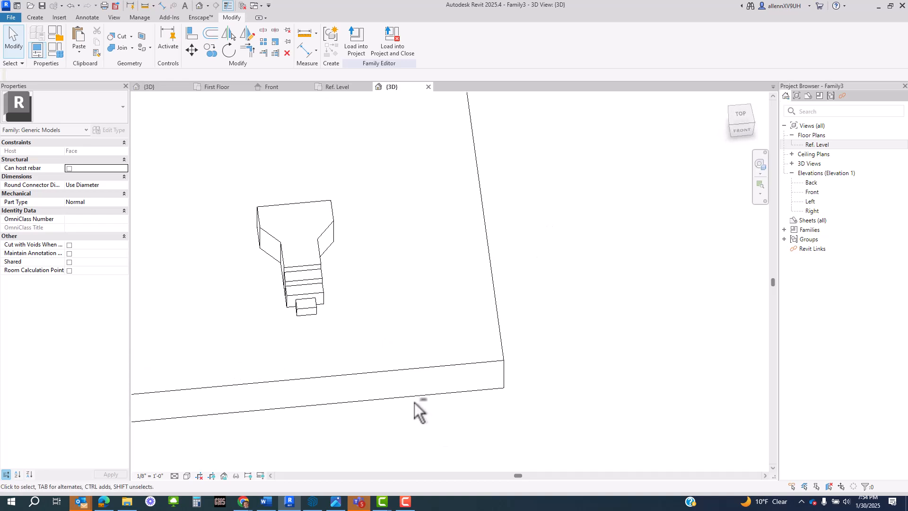
shift+middle_drag(375, 227, 388, 350)
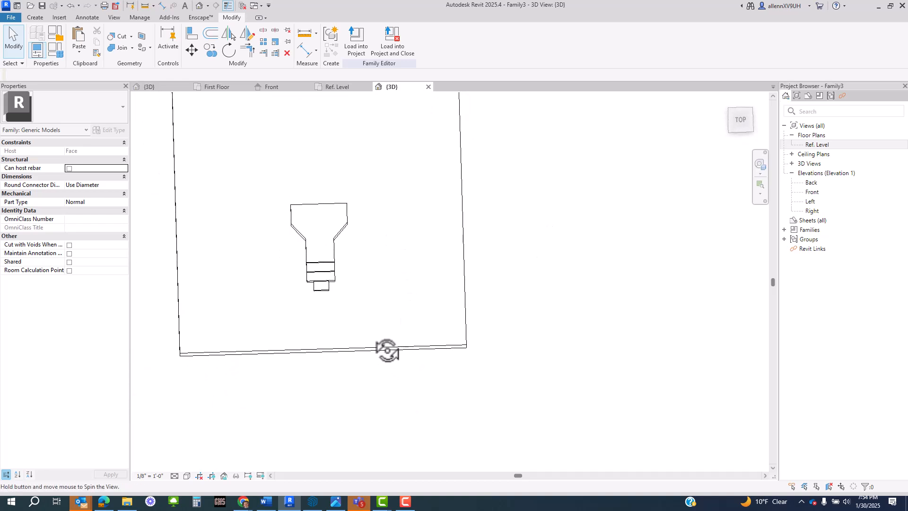
scroll(341, 246, up, 4)
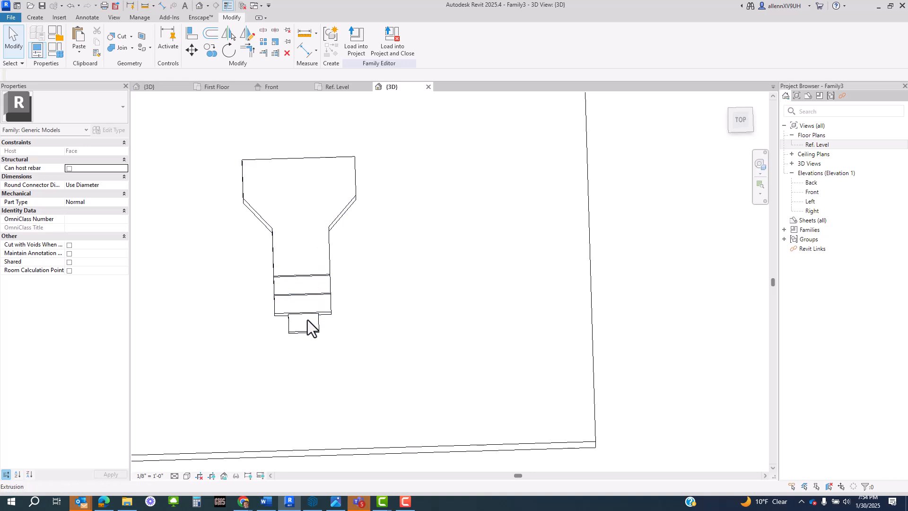
scroll(310, 290, down, 2)
shift+middle_drag(358, 335, 314, 229)
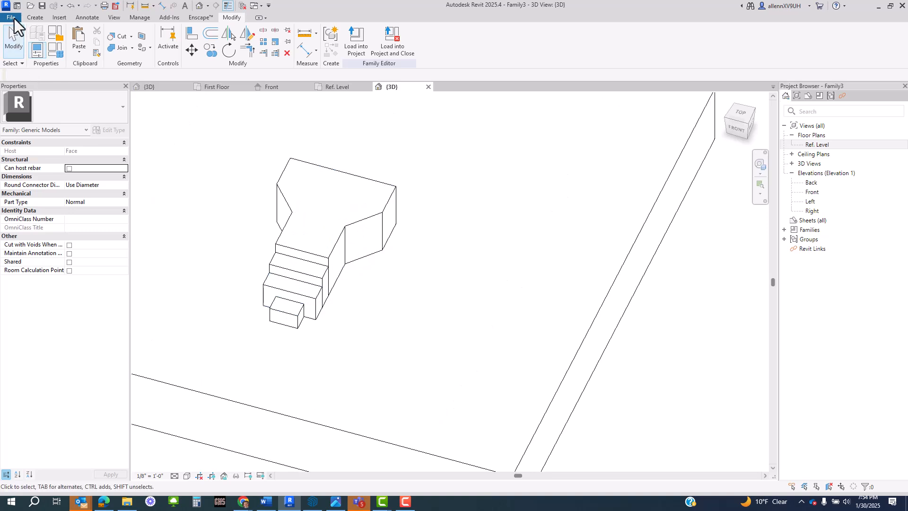
- Save the family as Corbel.rfa in the Revit folder, replacing the existing file
click(13, 19)
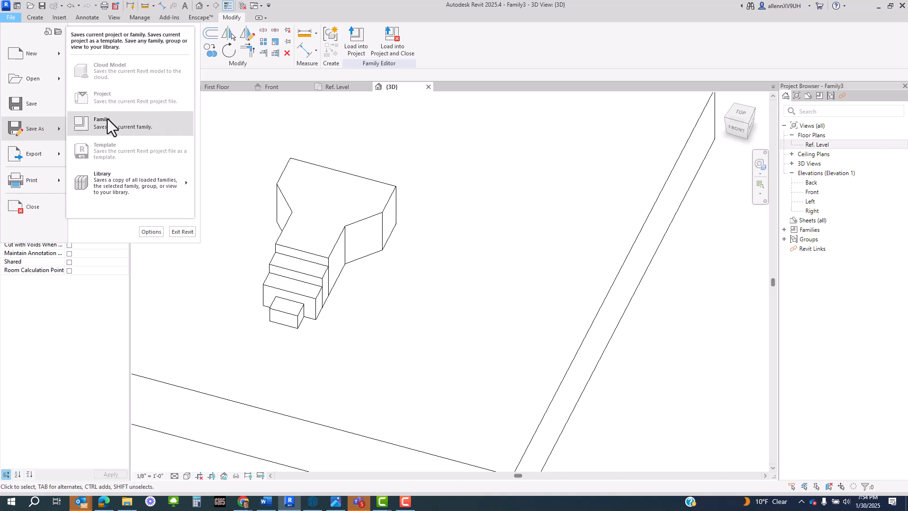
click(79, 124)
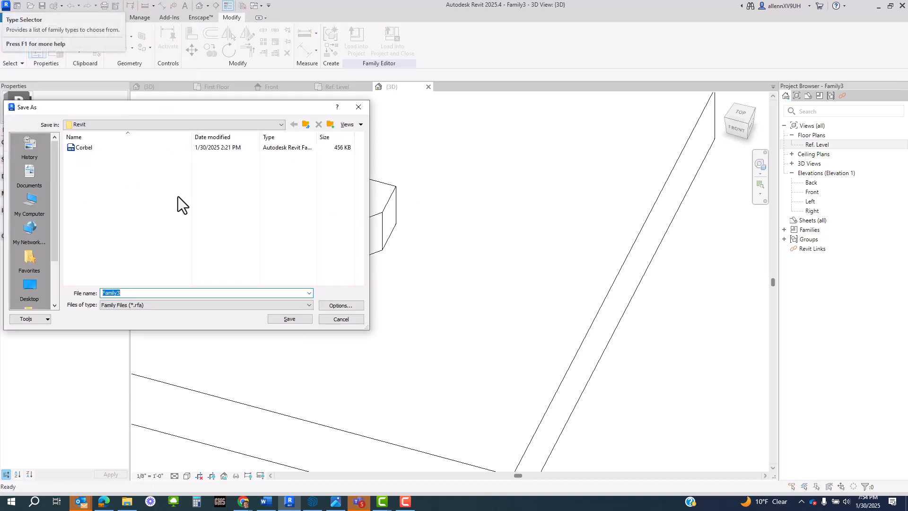
click(92, 148)
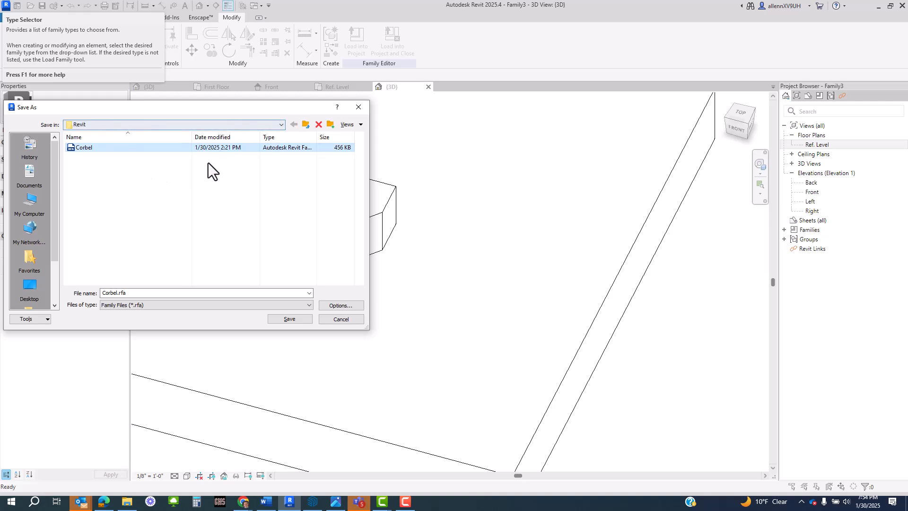
click(156, 124)
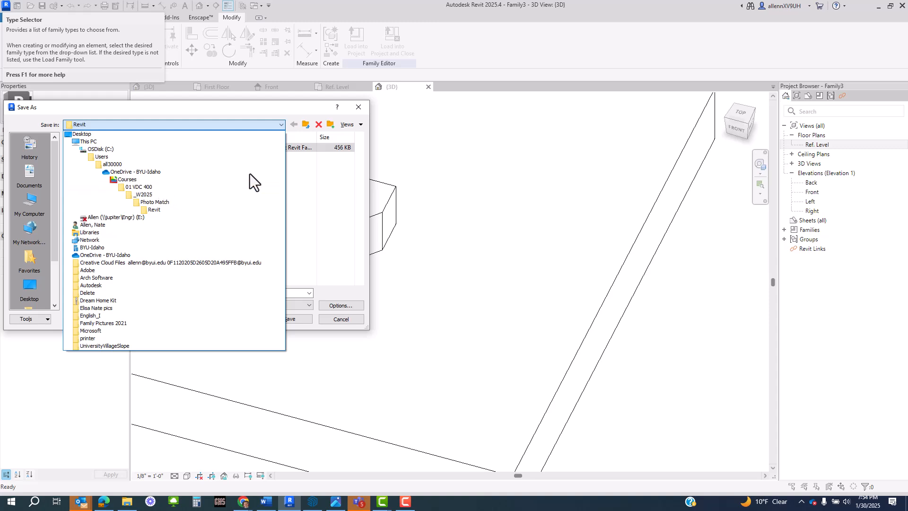
click(308, 191)
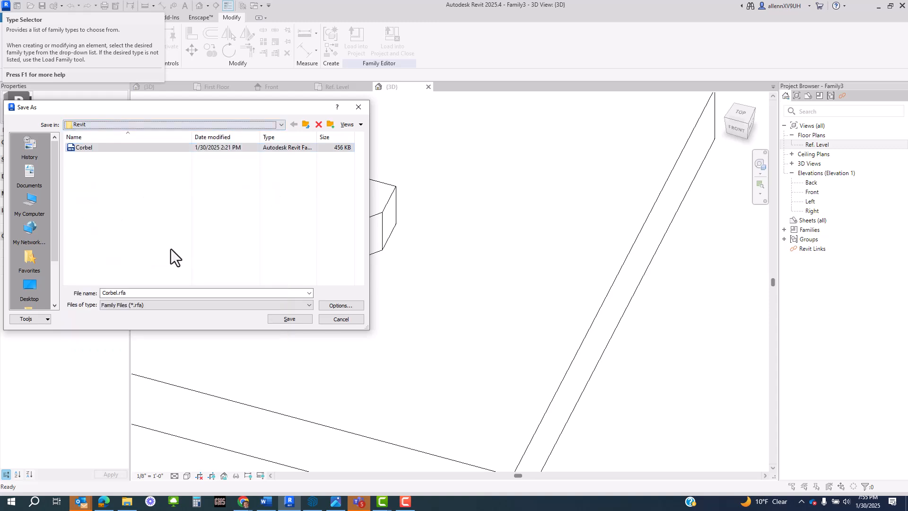
click(290, 319)
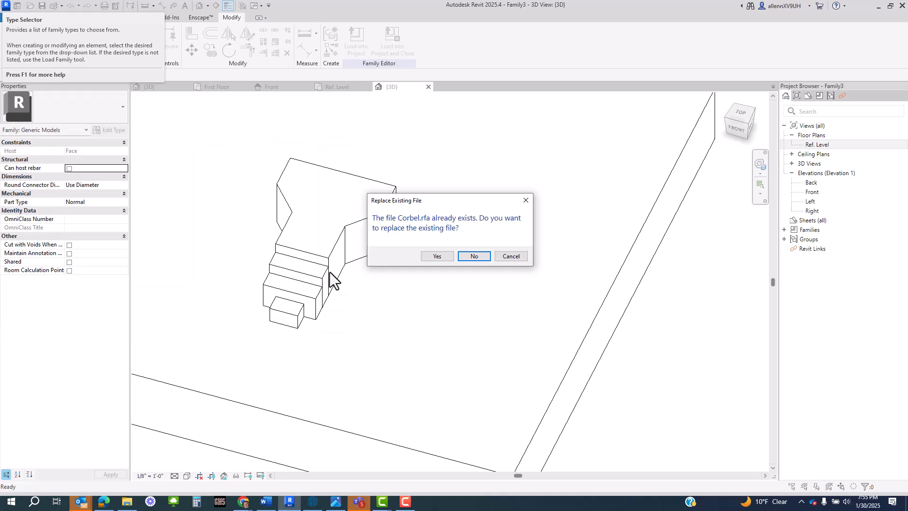
click(437, 256)
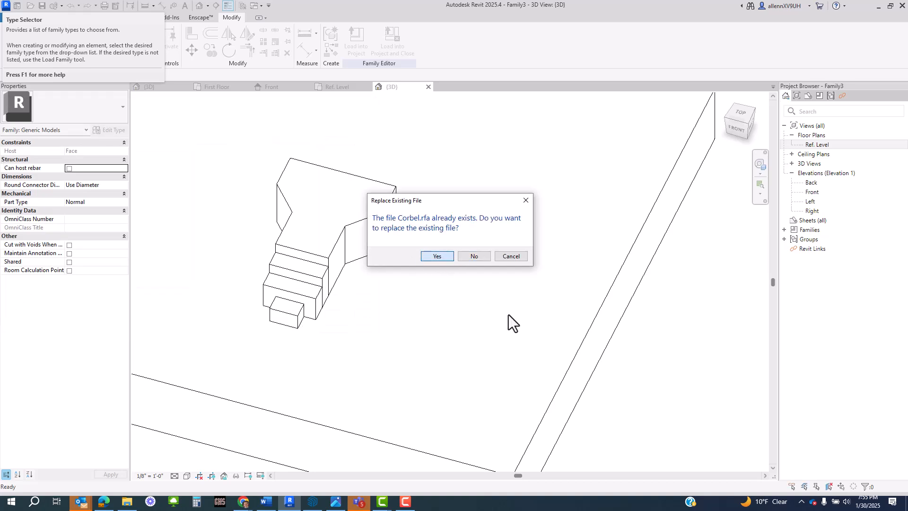
- Try to load the Corbel family into Project1
scroll(361, 311, down, 5)
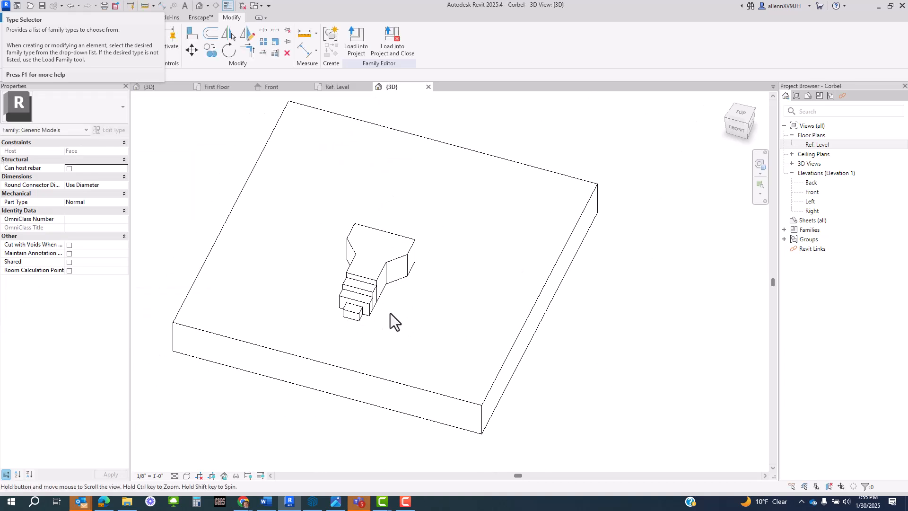
click(352, 49)
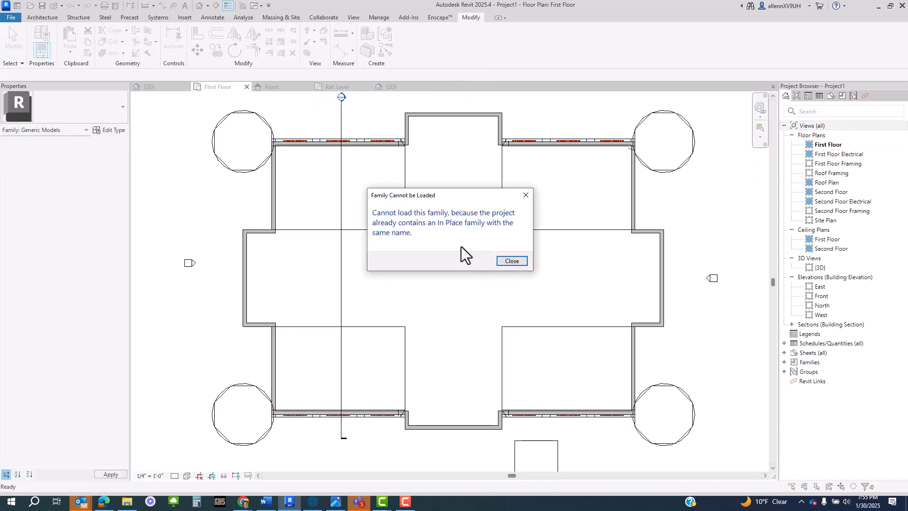
click(512, 261)
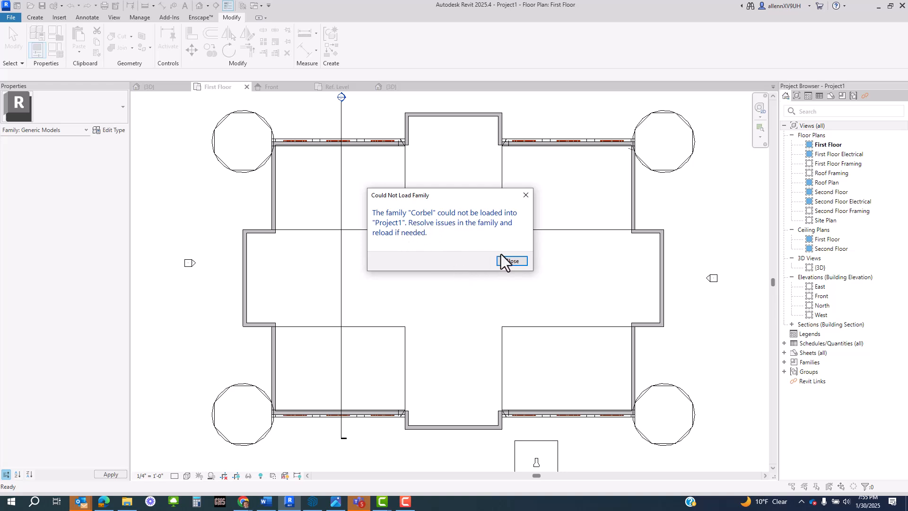
click(516, 263)
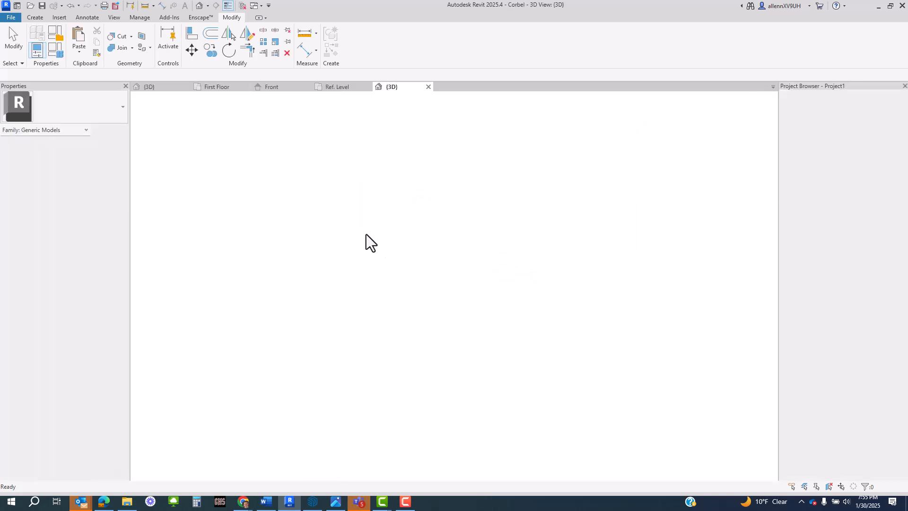
- Save the family under the new name Corbel1.rfa in the Revit folder
click(11, 18)
mouse_move(47, 126)
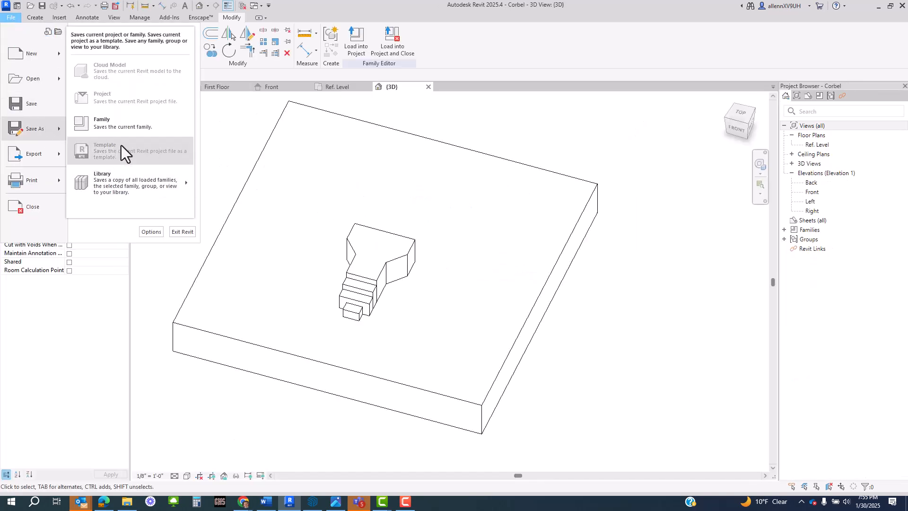
click(124, 124)
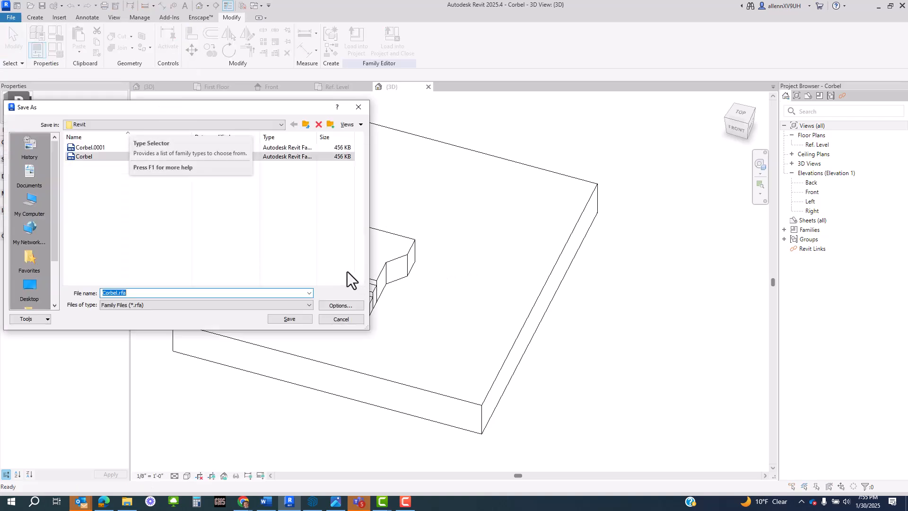
click(118, 293)
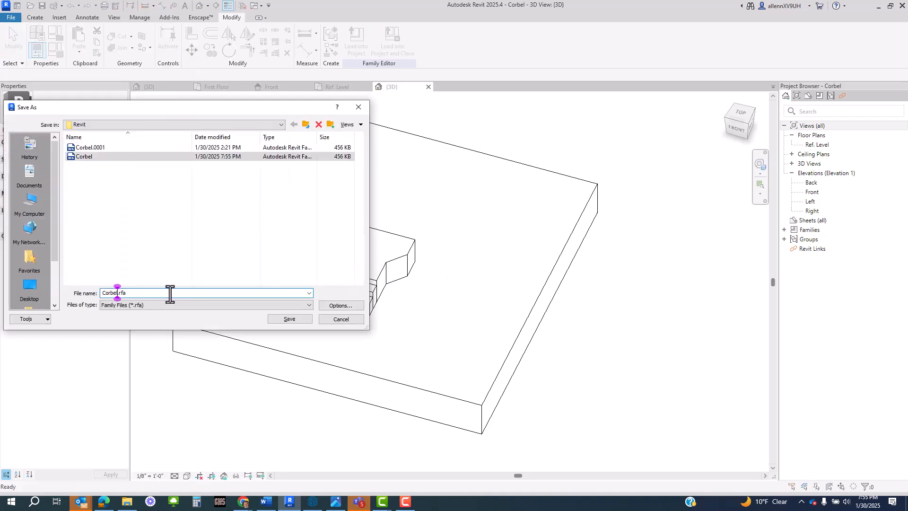
text(1)
click(290, 318)
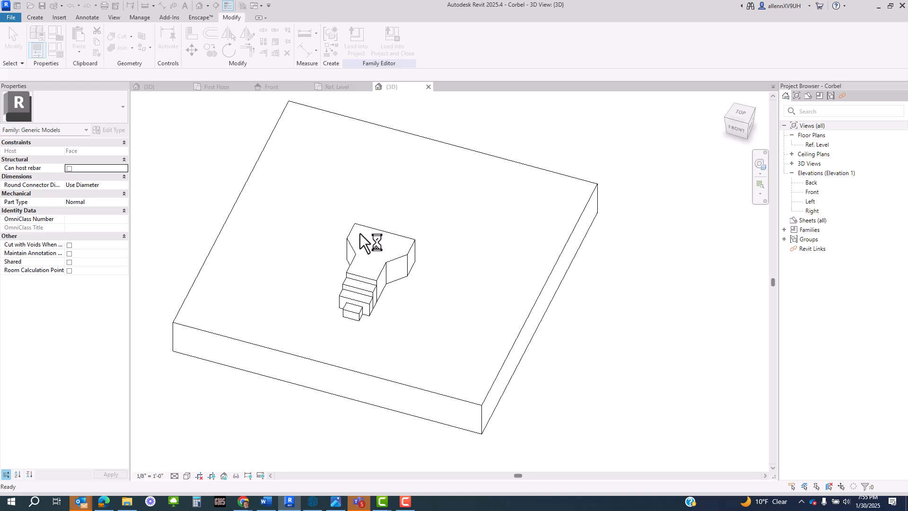
- Load the Corbel1 family into Project1 and finish the open in-place model from the project's 3D view
click(359, 38)
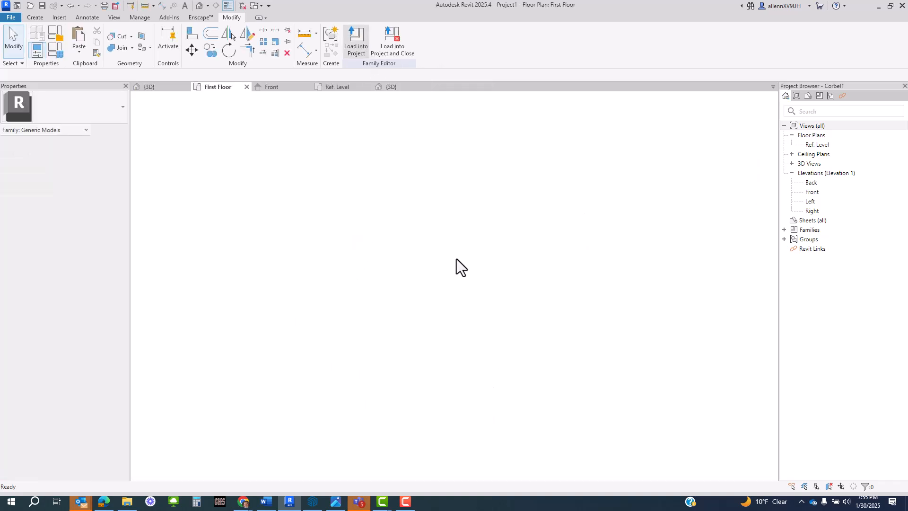
click(199, 6)
shift+middle_drag(397, 326, 415, 326)
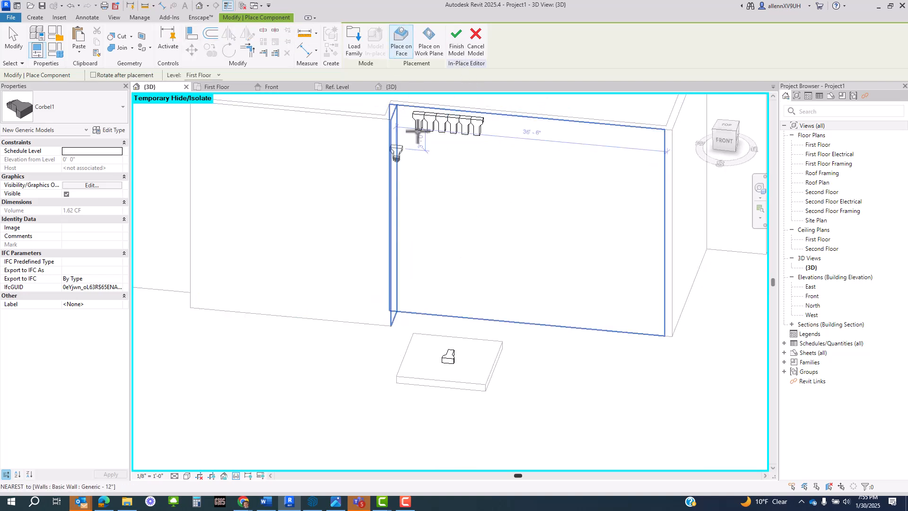
click(457, 47)
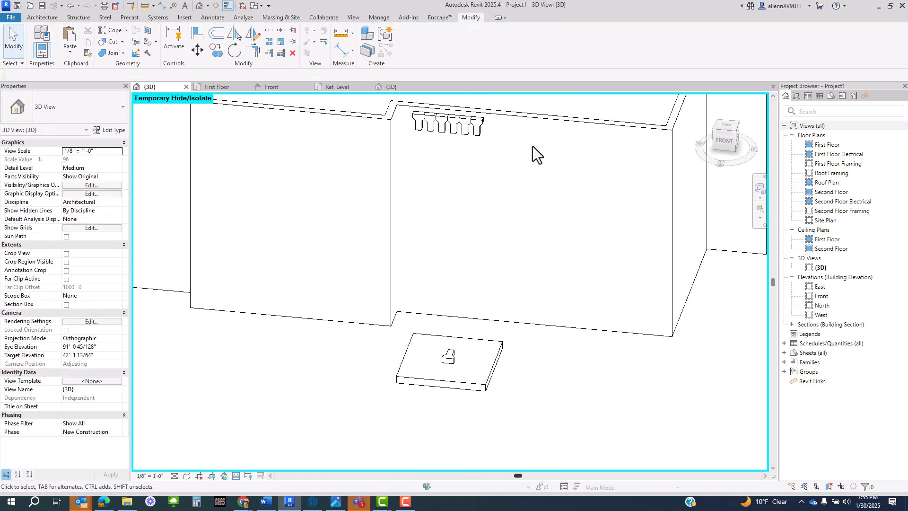
- Start placing a component in the 3D view and choose the Corbel1 family type
scroll(493, 211, down, 3)
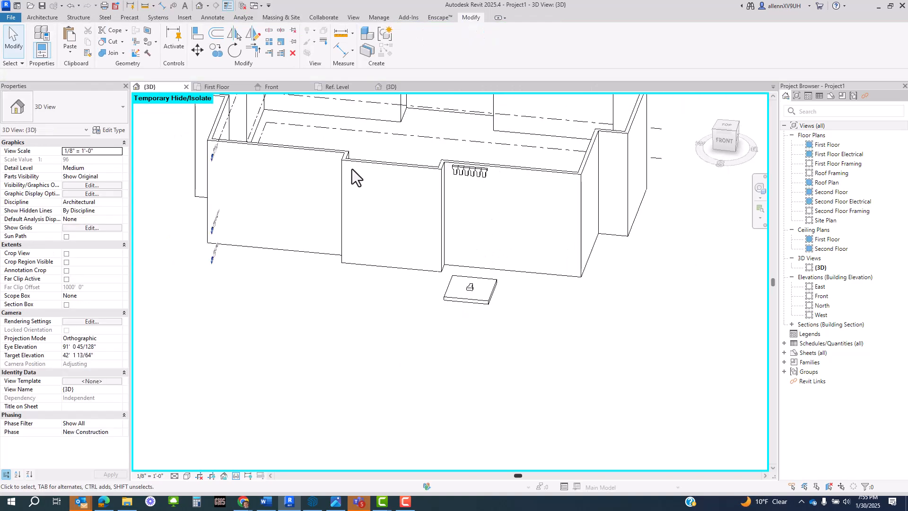
scroll(384, 248, up, 1)
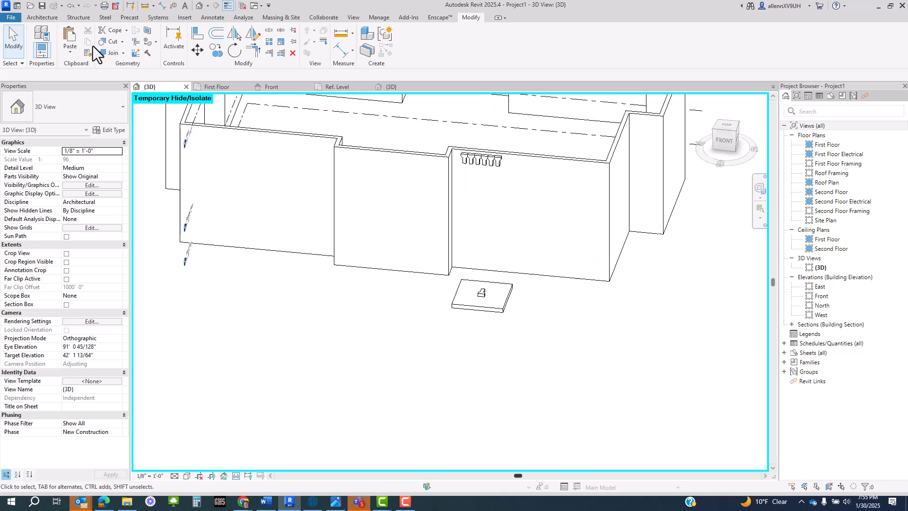
click(41, 18)
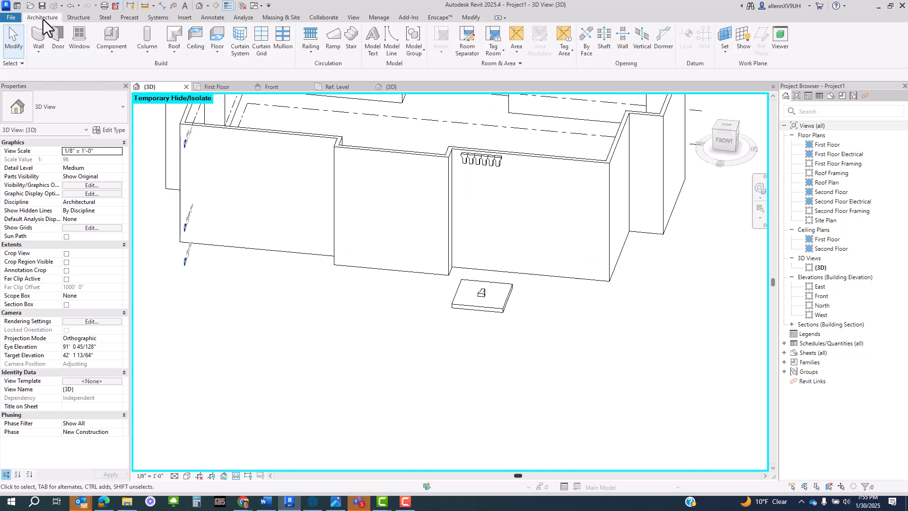
click(110, 49)
click(122, 69)
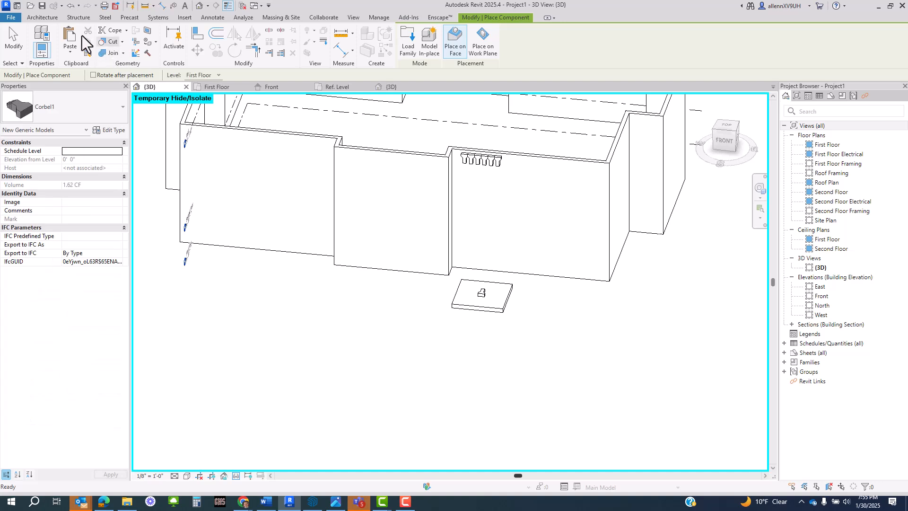
click(46, 18)
click(109, 55)
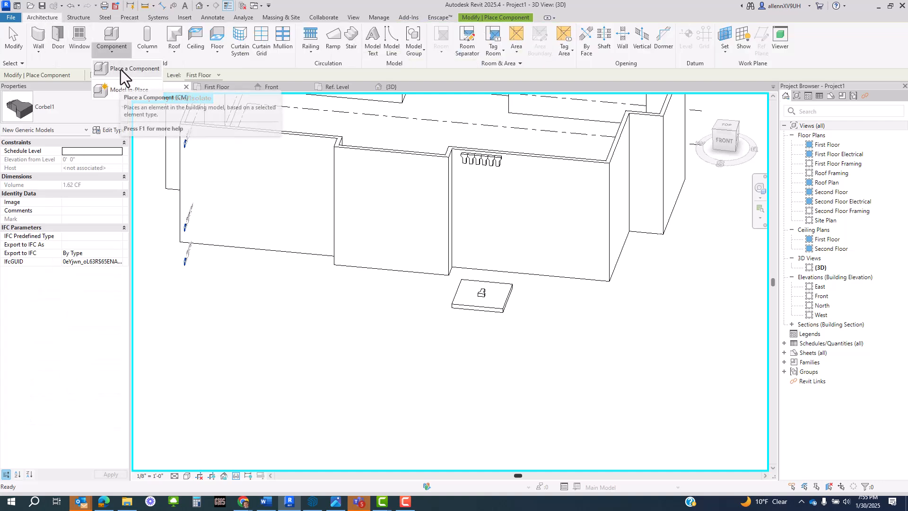
click(119, 72)
click(83, 107)
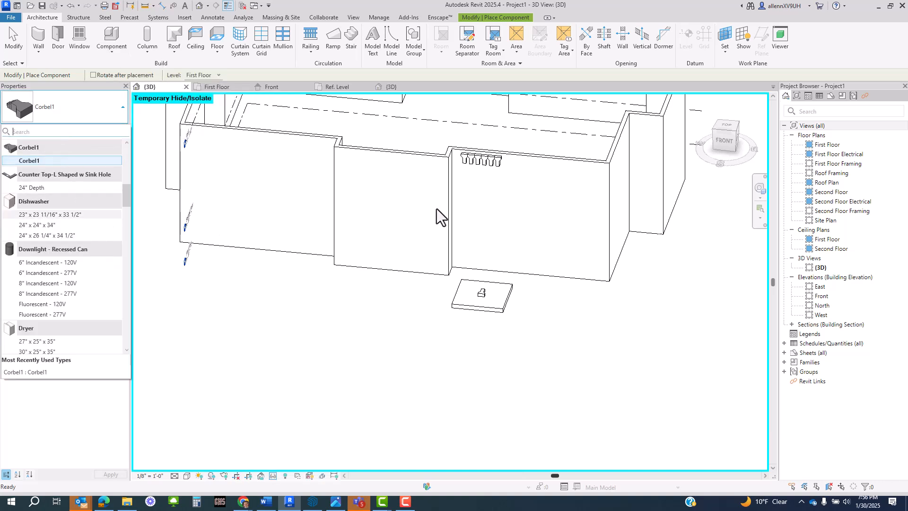
click(43, 161)
- Place one Corbel1 on the front wall face, snapped to the midpoint of the first in-place corbel's rear top edge, and end placement
scroll(528, 207, up, 3)
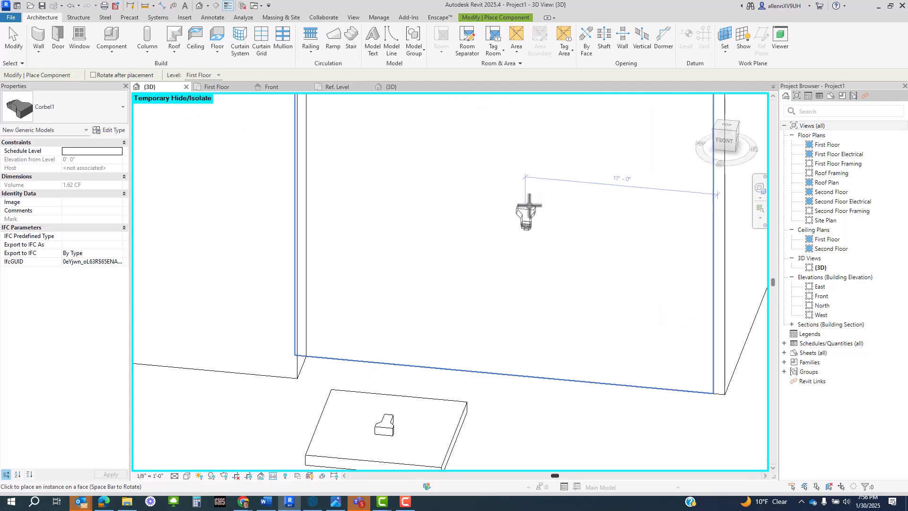
scroll(529, 206, down, 4)
shift+middle_drag(574, 249, 608, 212)
scroll(440, 124, up, 2)
scroll(403, 115, up, 5)
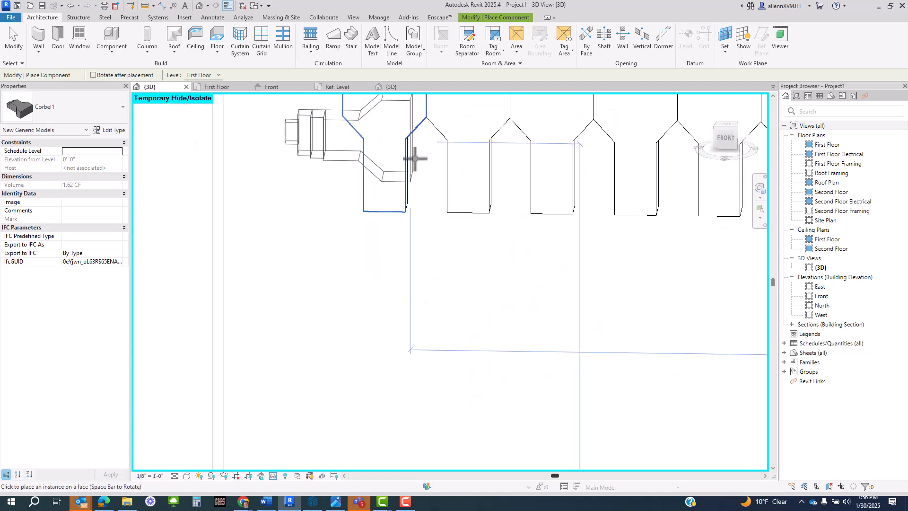
scroll(420, 201, down, 2)
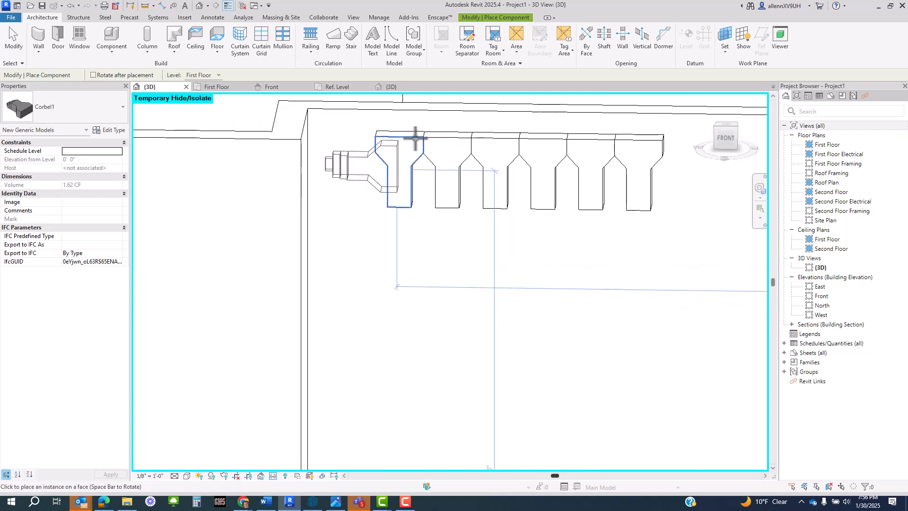
shift+middle_drag(659, 239, 563, 243)
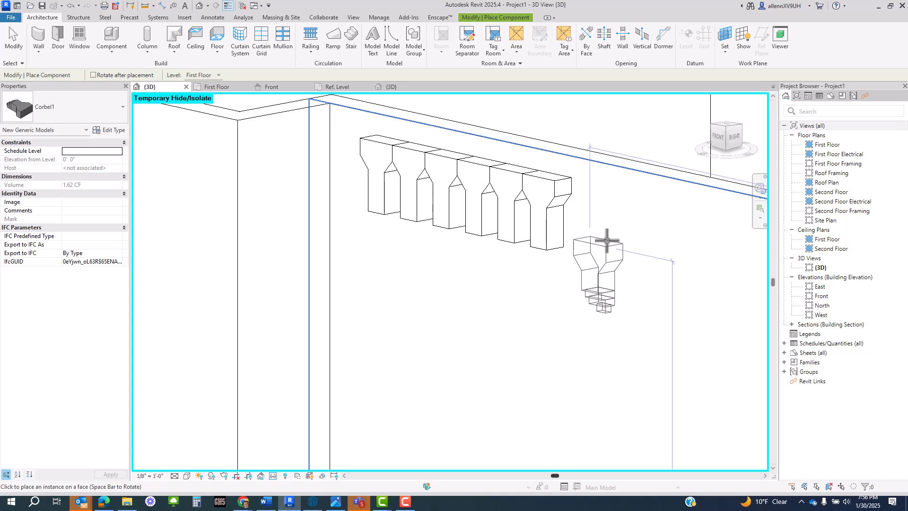
scroll(473, 245, down, 2)
scroll(294, 199, down, 2)
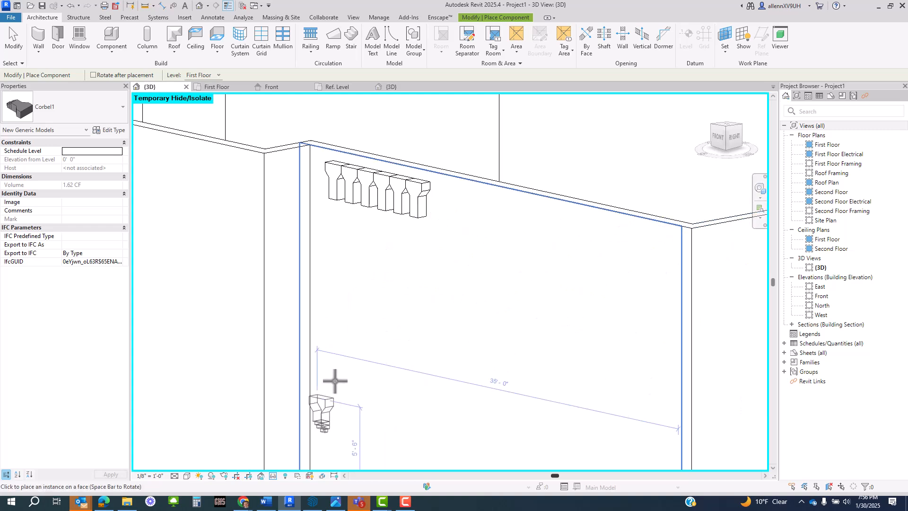
scroll(395, 178, up, 5)
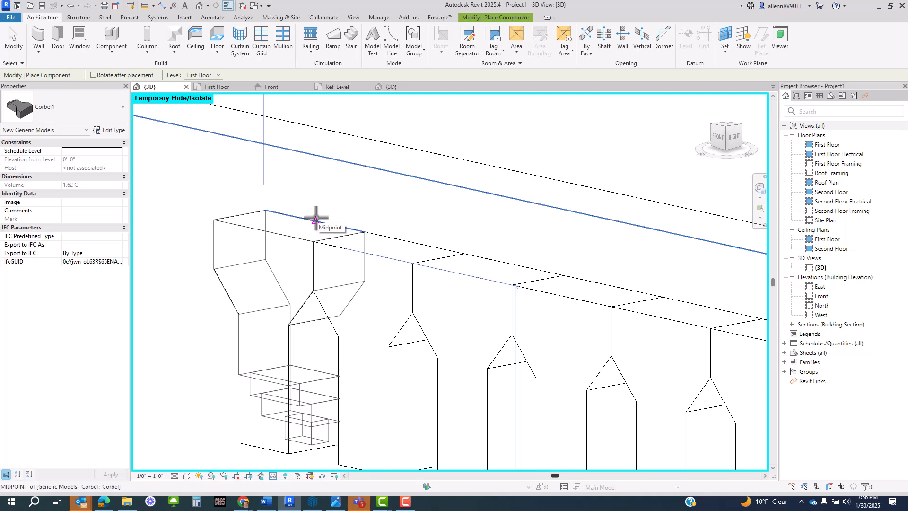
click(316, 218)
scroll(434, 195, down, 3)
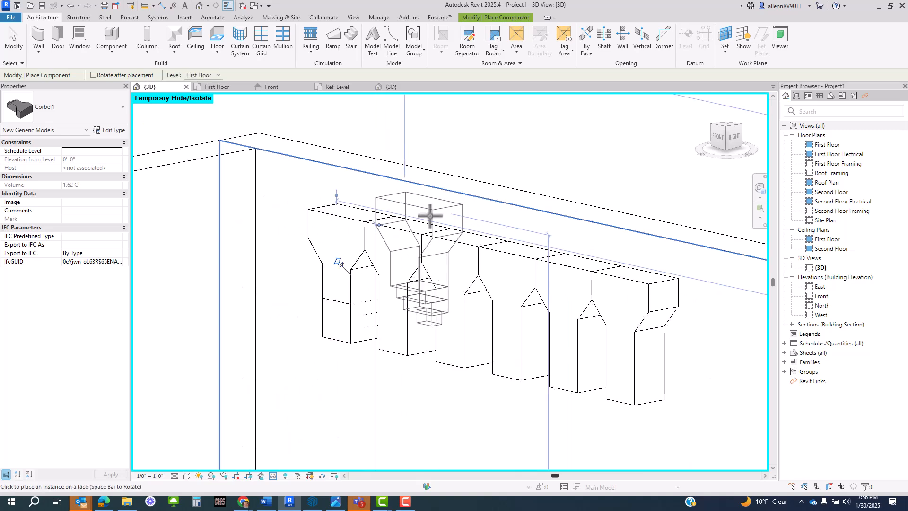
key(Escape)
- Move the in-place row of six corbels horizontally along the wall, clear of the placed Corbel1
click(356, 339)
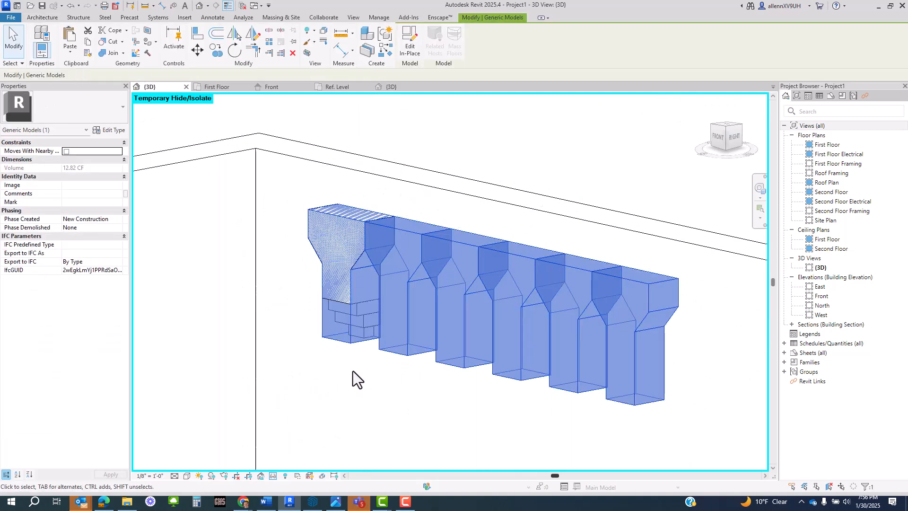
scroll(353, 371, up, 4)
middle_drag(495, 379, 756, 333)
scroll(574, 321, down, 5)
middle_drag(657, 367, 578, 348)
scroll(569, 342, down, 1)
key(m)
key(v)
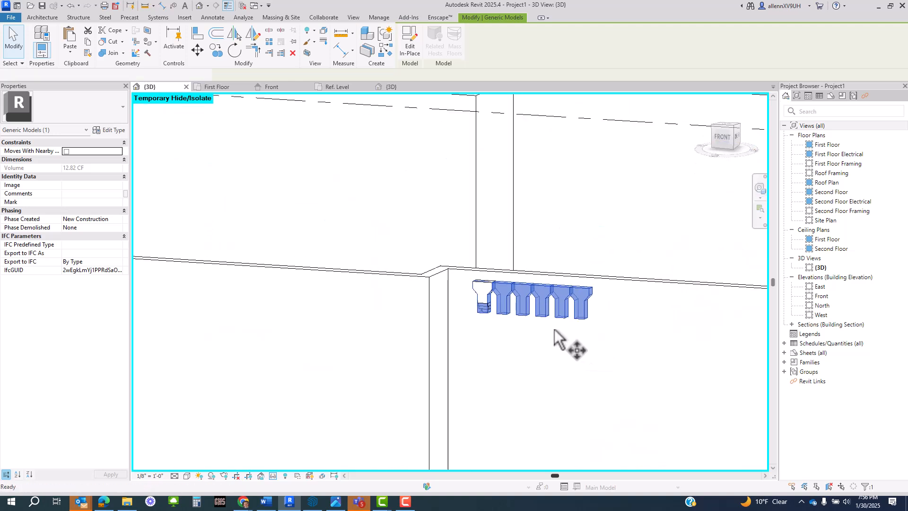
click(539, 282)
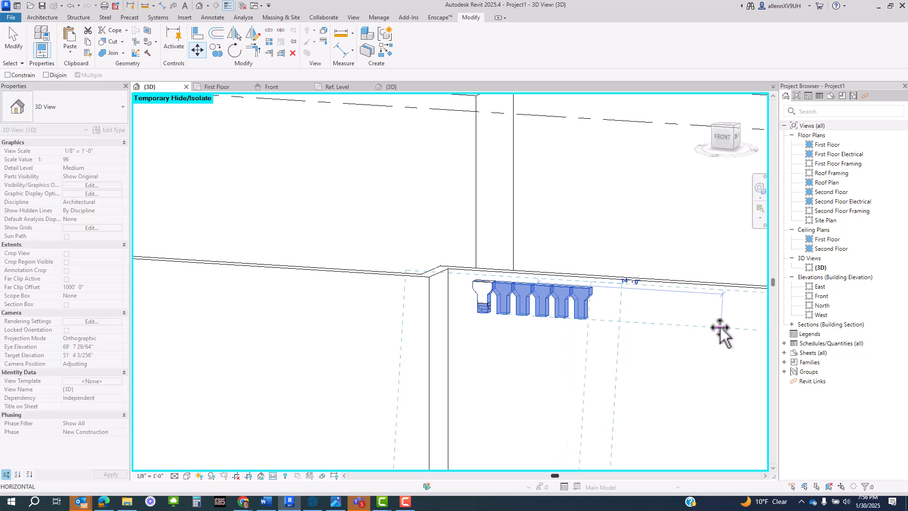
click(707, 329)
shift+middle_drag(533, 328, 551, 349)
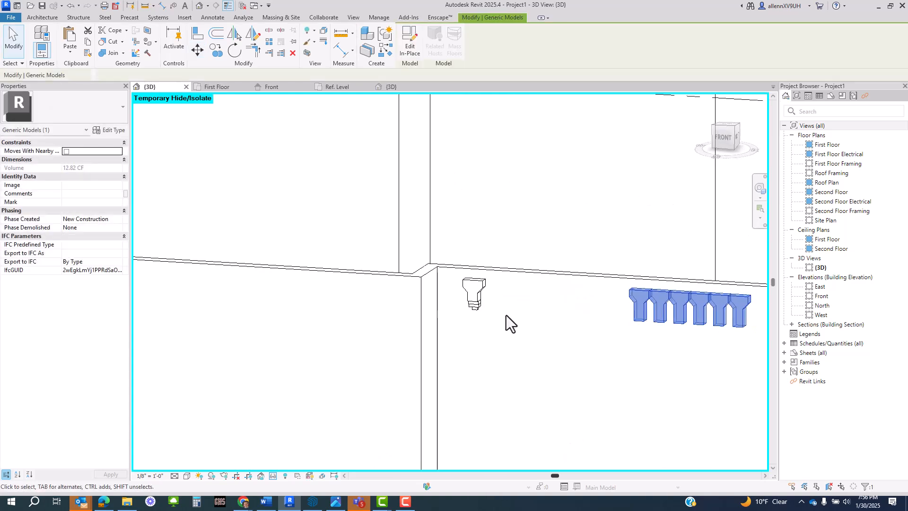
- Open the Front elevation and select the placed Corbel1 beneath the roof line for inspection
scroll(459, 285, up, 5)
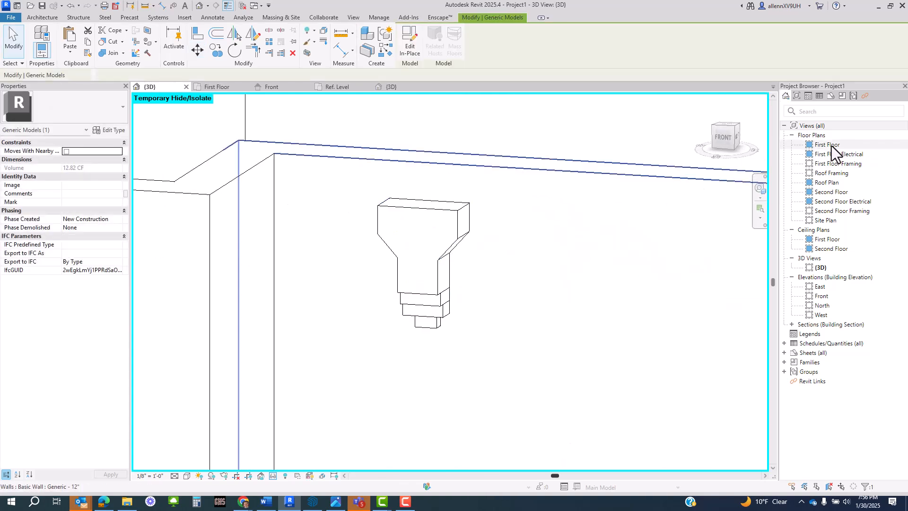
scroll(544, 326, down, 5)
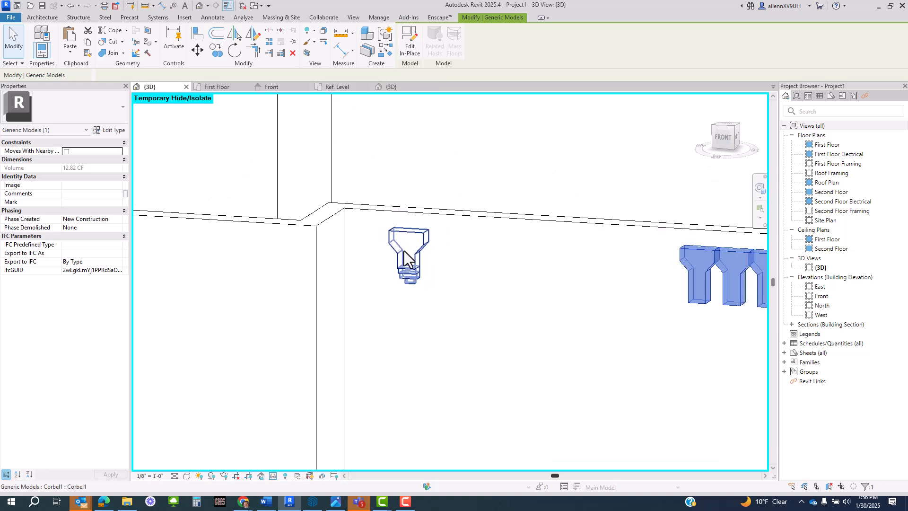
shift+middle_drag(547, 330, 496, 368)
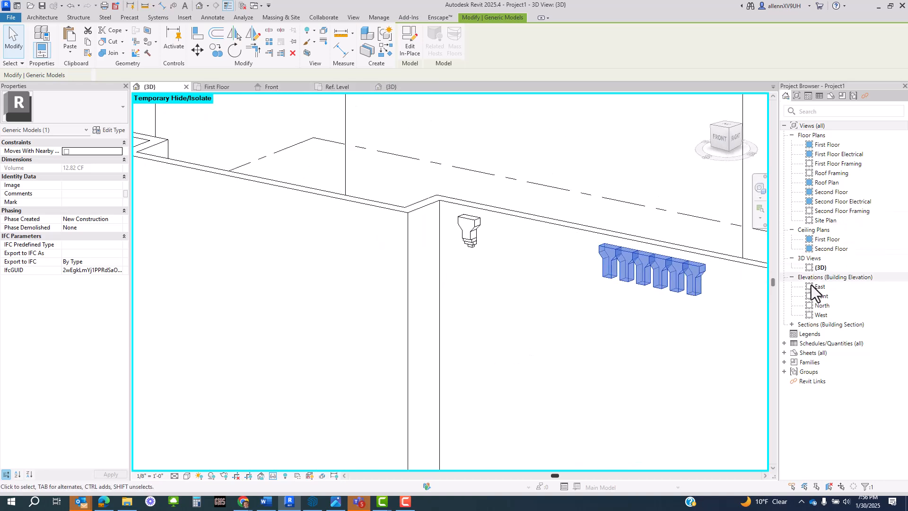
click(822, 296)
double_click(824, 296)
scroll(390, 230, up, 8)
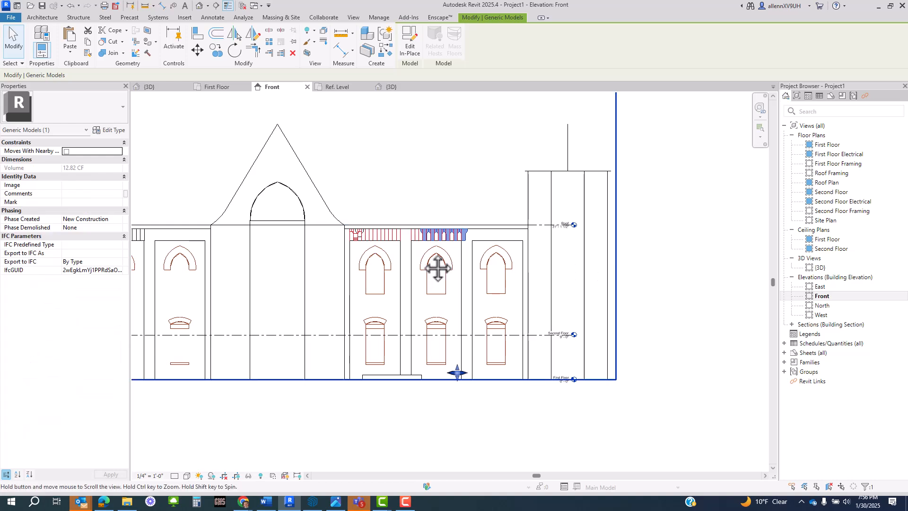
scroll(379, 227, up, 2)
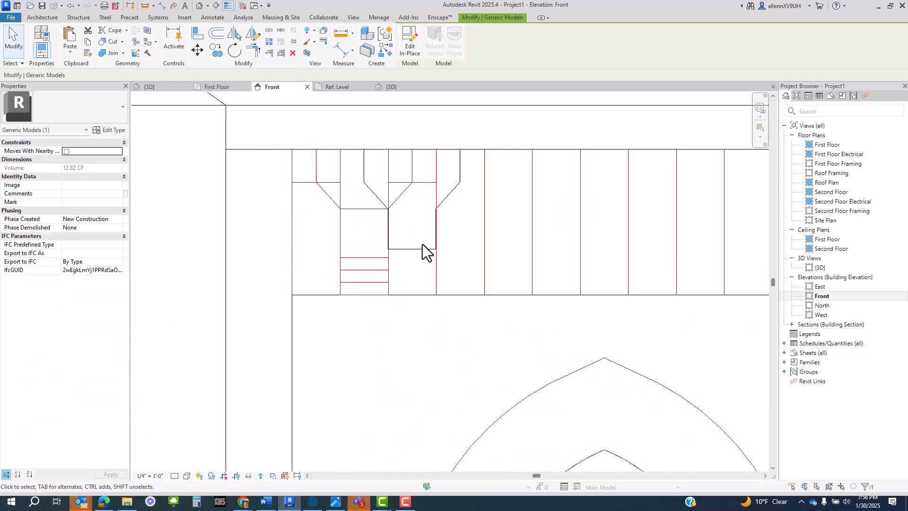
click(420, 247)
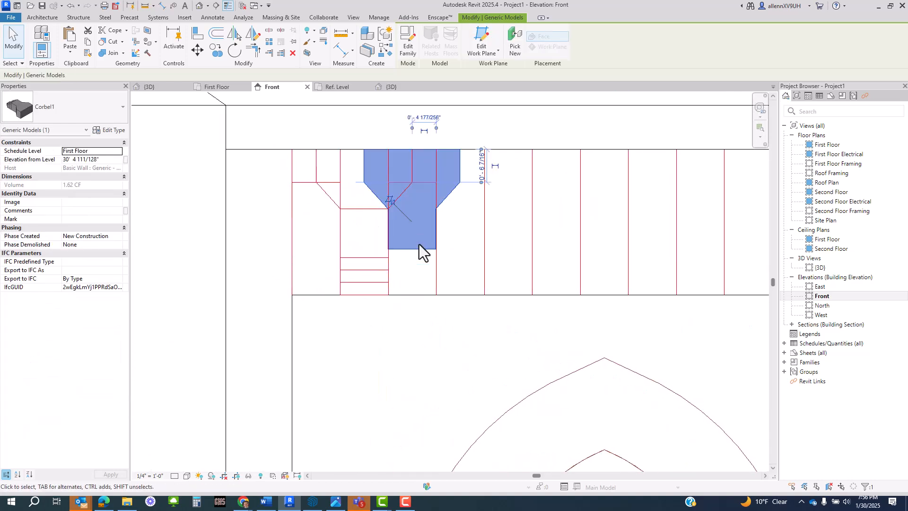
- Compare the selected Corbel1 with the imported drawing's corbel lines across the window bays of the elevation
scroll(419, 248, down, 2)
middle_drag(502, 242, 408, 254)
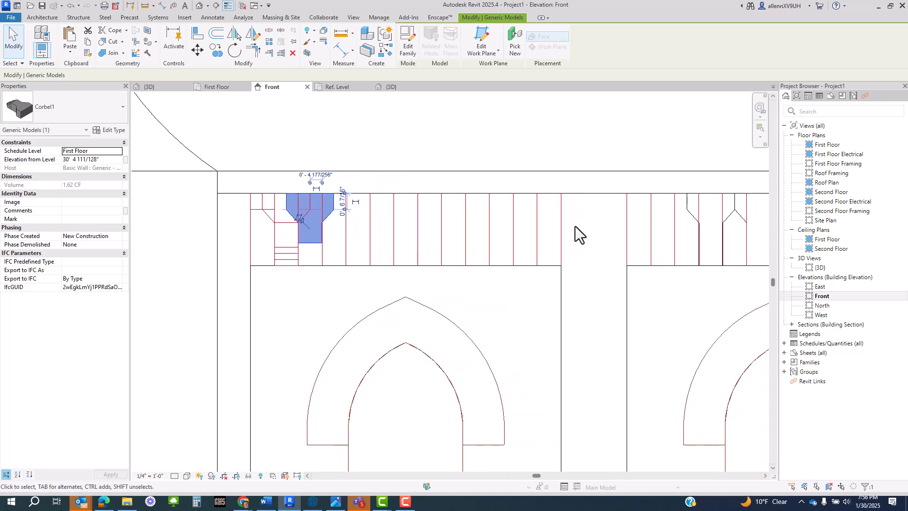
middle_drag(287, 233, 411, 218)
scroll(410, 218, down, 4)
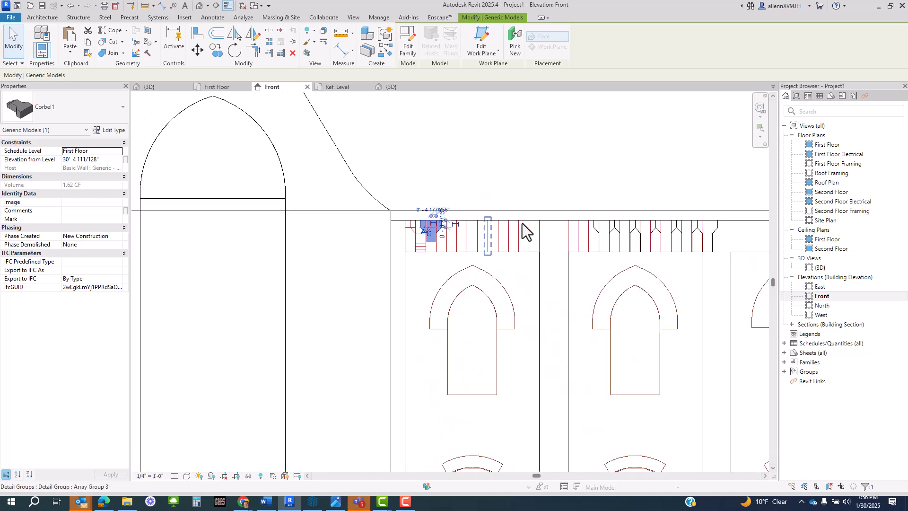
scroll(577, 237, down, 4)
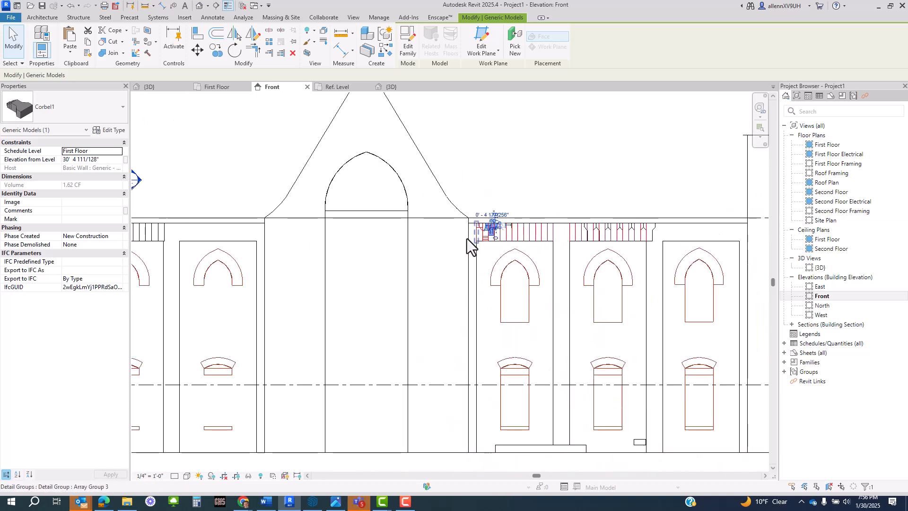
scroll(703, 251, up, 2)
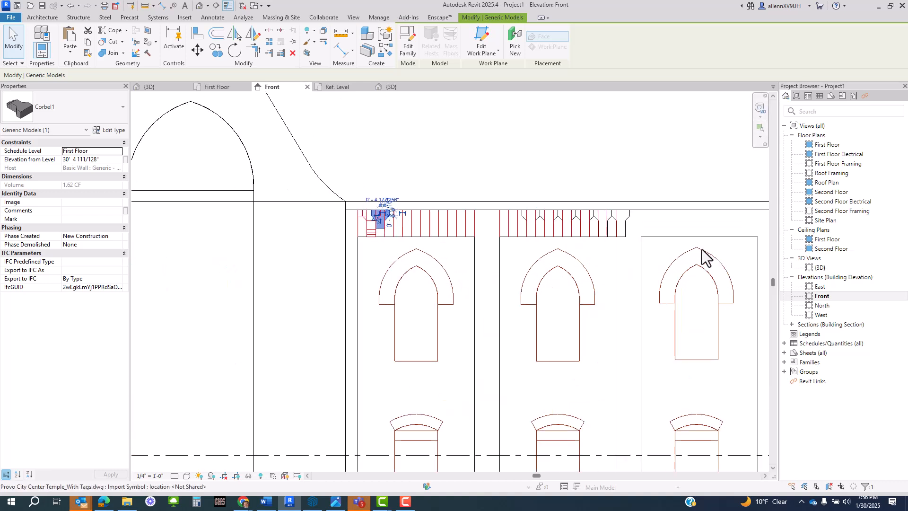
scroll(385, 222, up, 3)
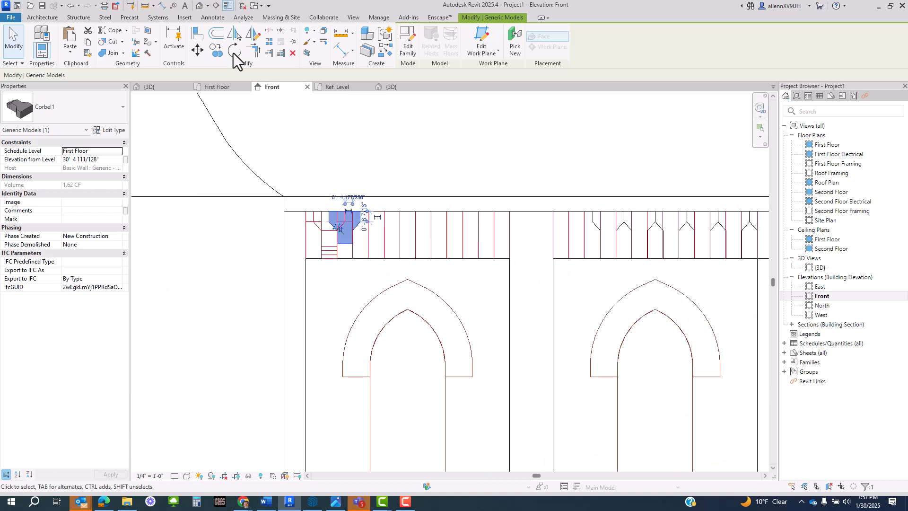
- Return to the default 3D view and examine the placed Corbel1 and the in-place corbel row from several angles
click(199, 6)
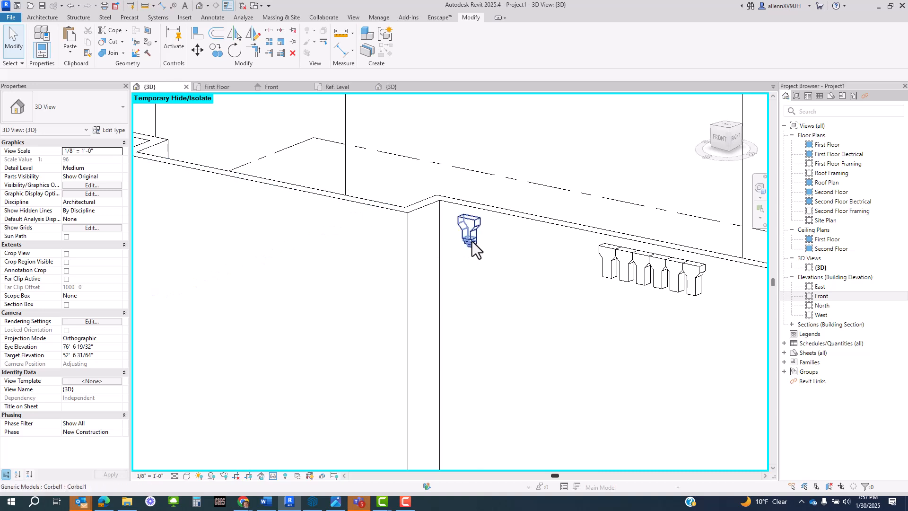
scroll(416, 241, up, 3)
middle_drag(546, 240, 520, 246)
scroll(428, 229, up, 2)
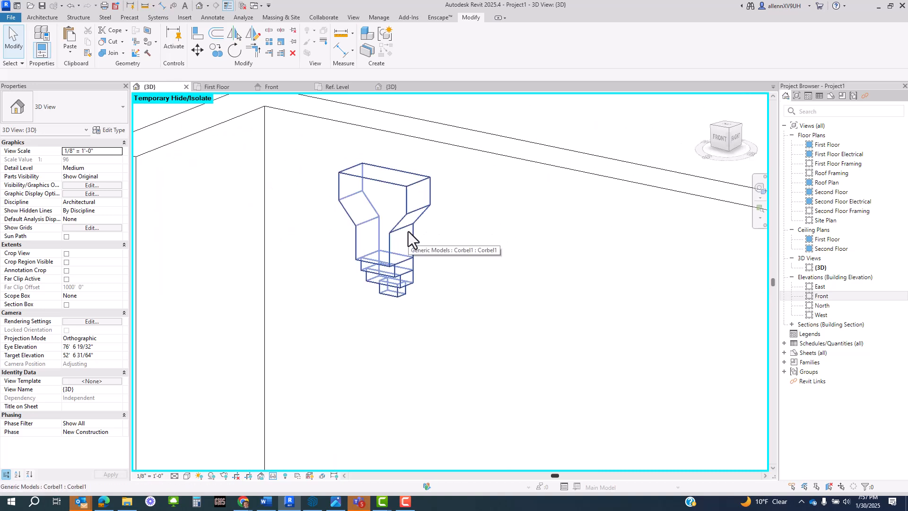
scroll(409, 228, down, 4)
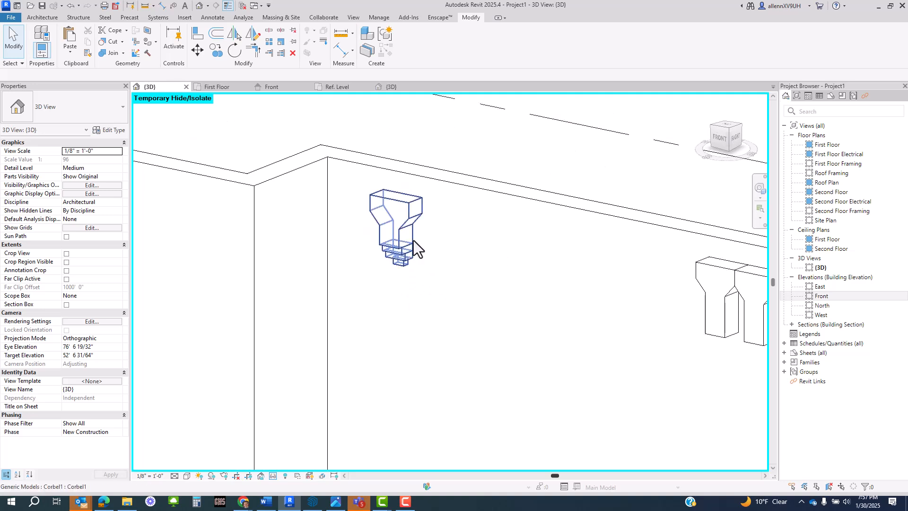
scroll(415, 244, down, 2)
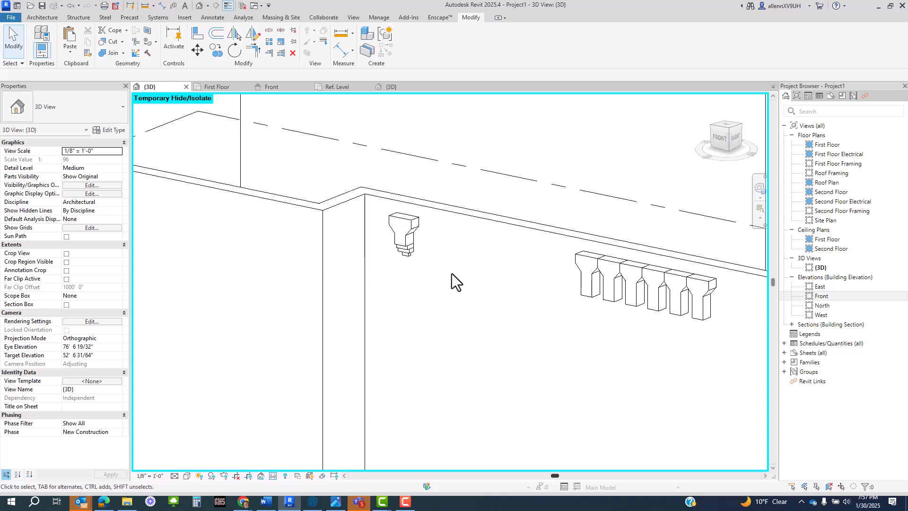
shift+middle_drag(434, 272, 373, 246)
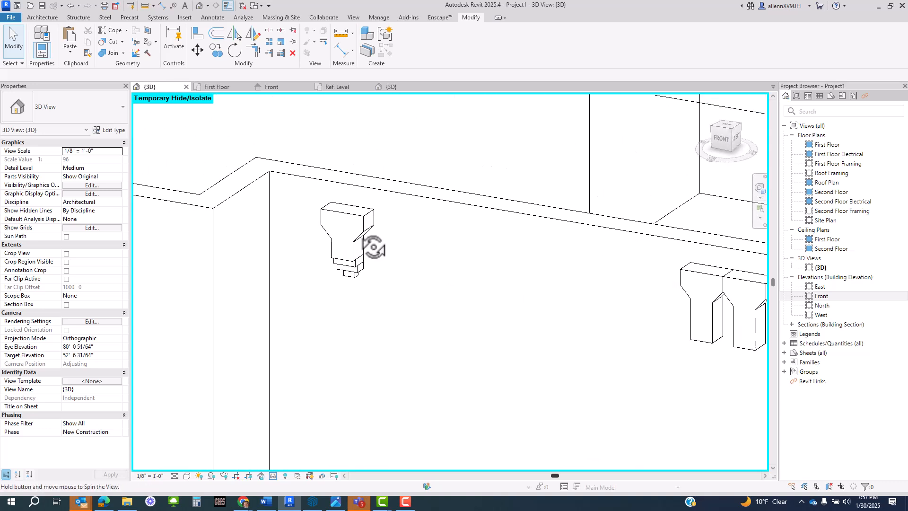
middle_drag(403, 274, 427, 305)
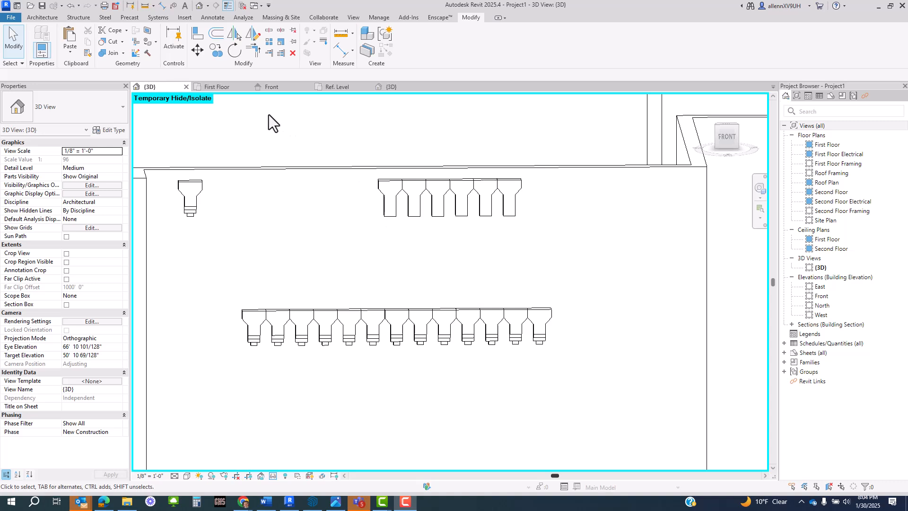
- Check the project's Front elevation, then open the Corbel1 family's Ref. Level plan and examine the corbel profile
click(223, 87)
click(289, 85)
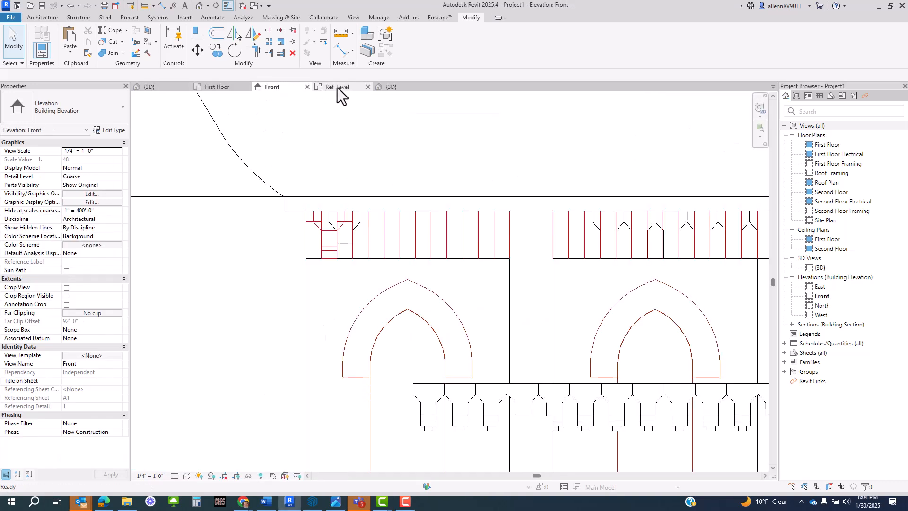
click(338, 87)
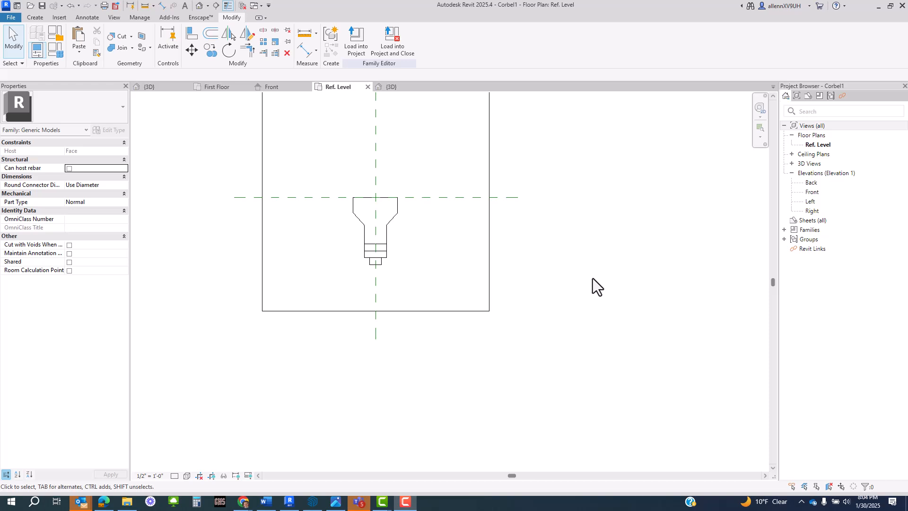
scroll(400, 207, up, 2)
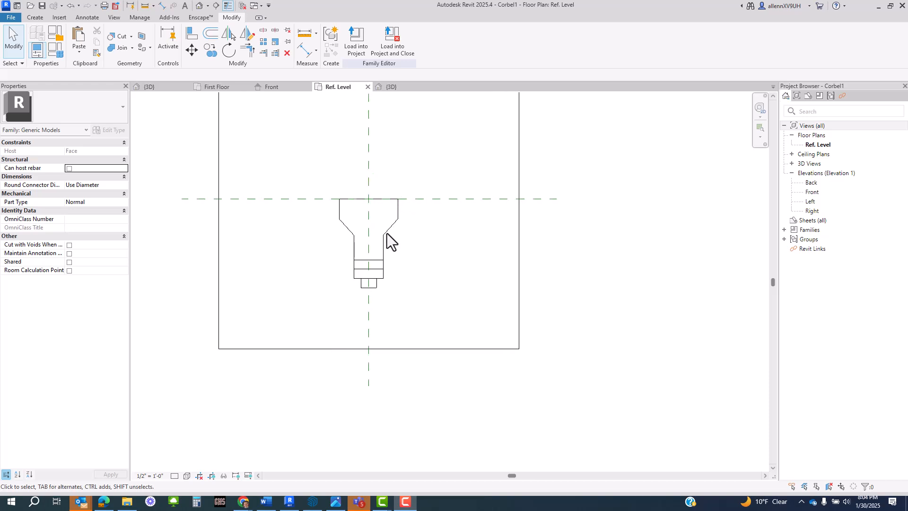
scroll(378, 250, up, 1)
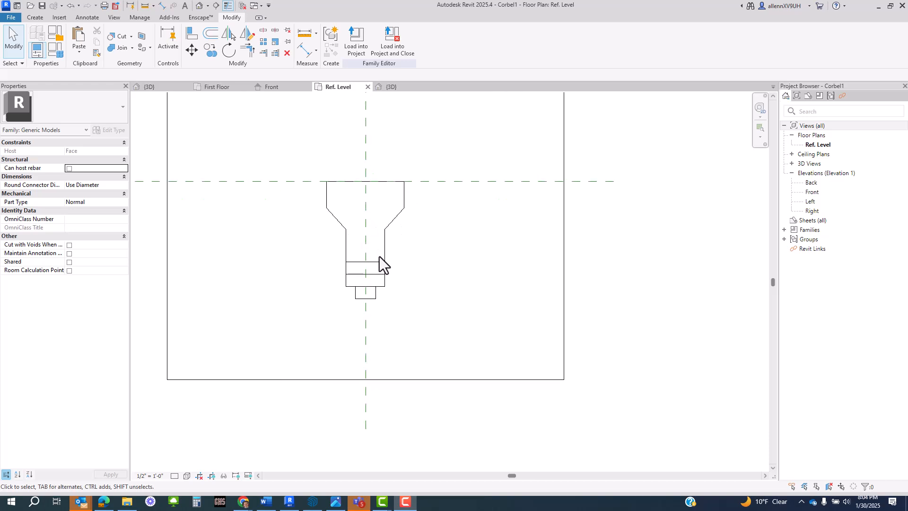
scroll(367, 229, down, 1)
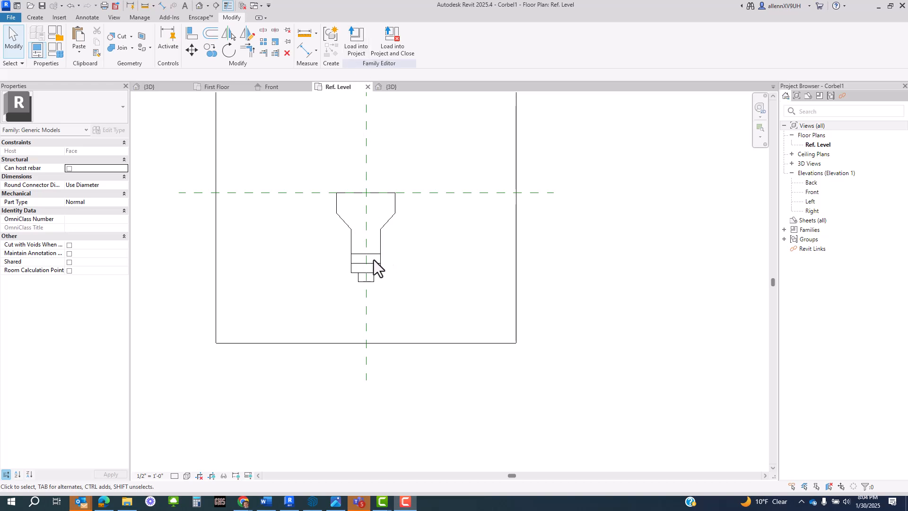
- Return to the project's default 3D view and Front elevation to compare the single placed Corbel1 with the corbel rows
click(168, 89)
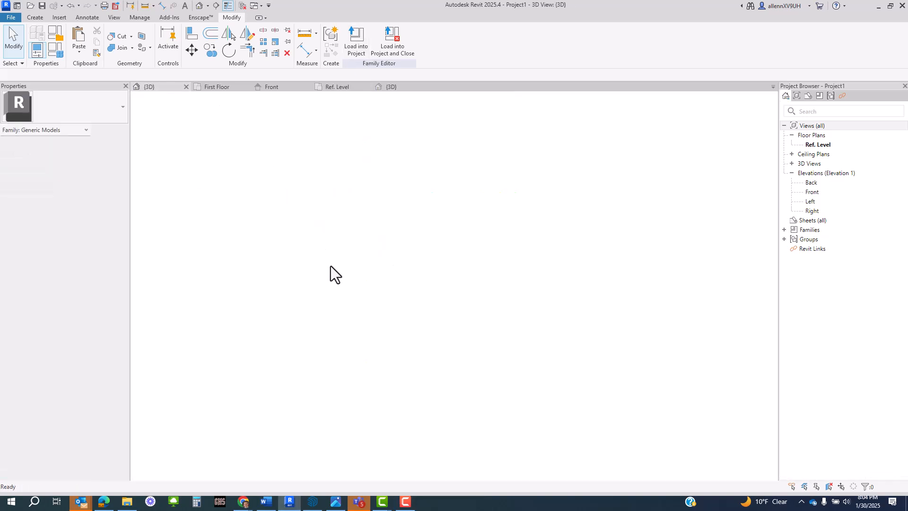
scroll(214, 226, up, 1)
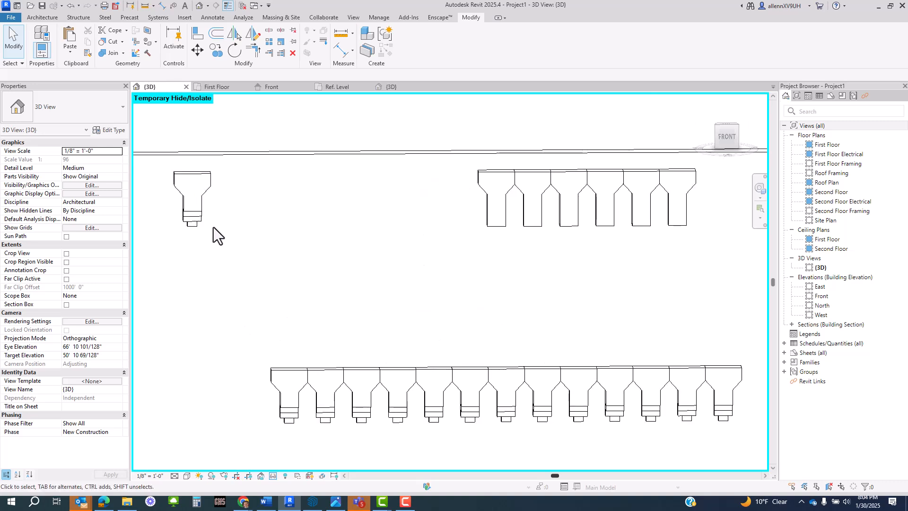
scroll(225, 218, up, 1)
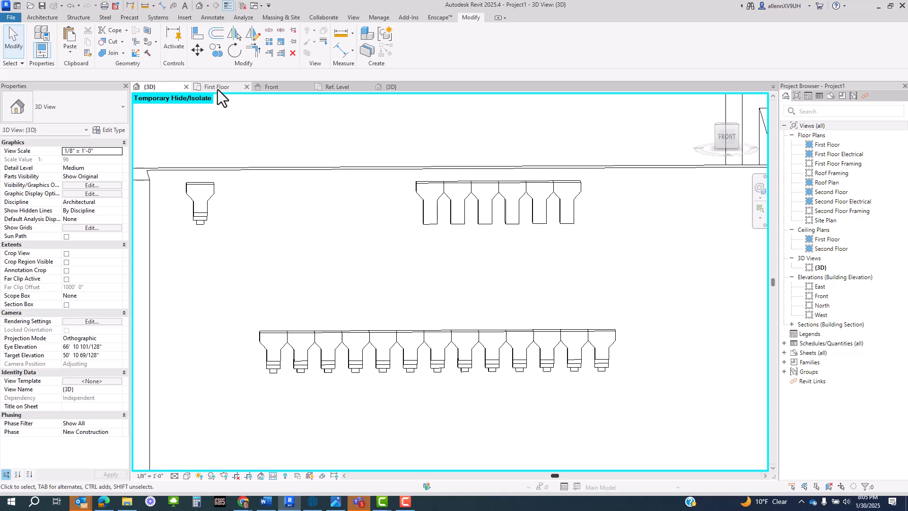
click(274, 89)
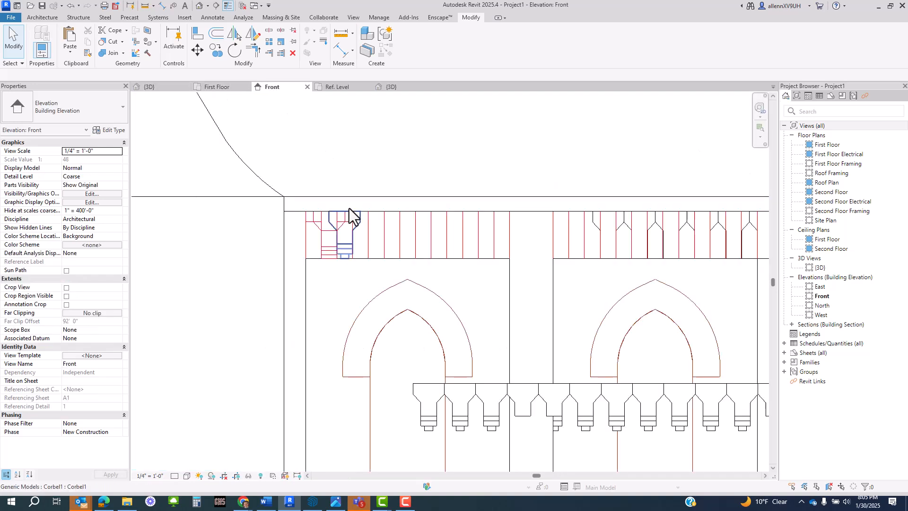
- Reopen the Corbel1 family's Ref. Level plan and examine how the corbel sits relative to the center reference planes
click(344, 87)
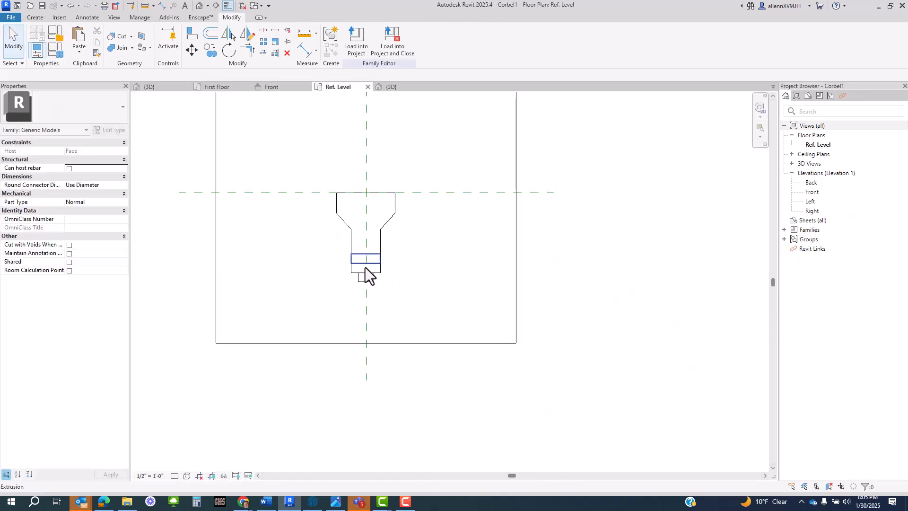
scroll(365, 268, up, 2)
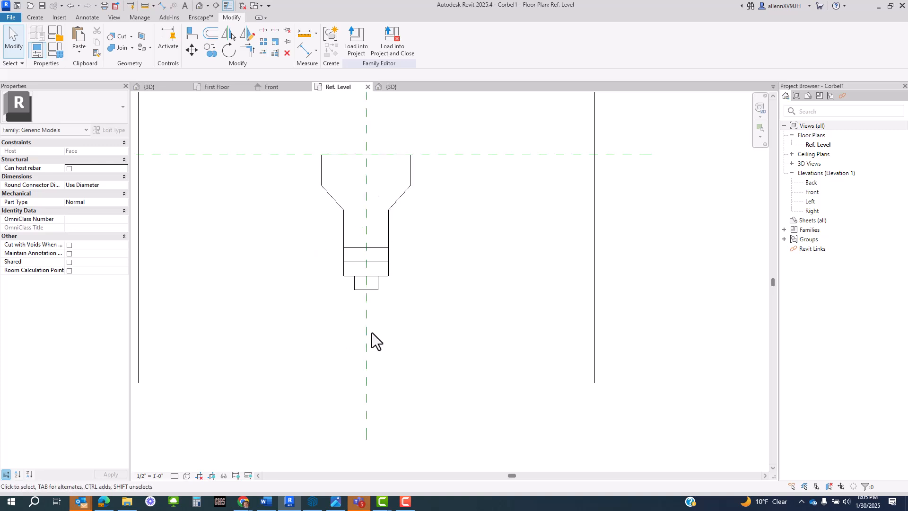
scroll(419, 283, down, 2)
middle_drag(439, 276, 445, 286)
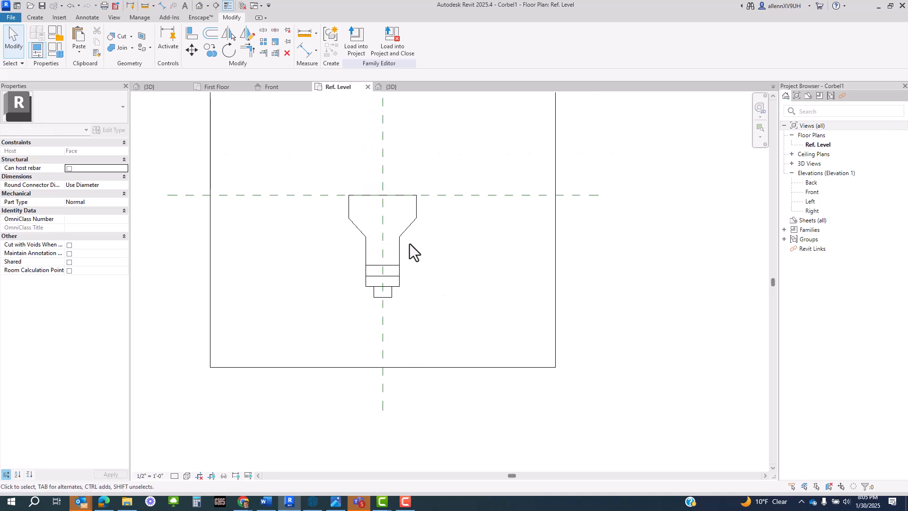
scroll(409, 243, up, 2)
middle_drag(429, 254, 430, 272)
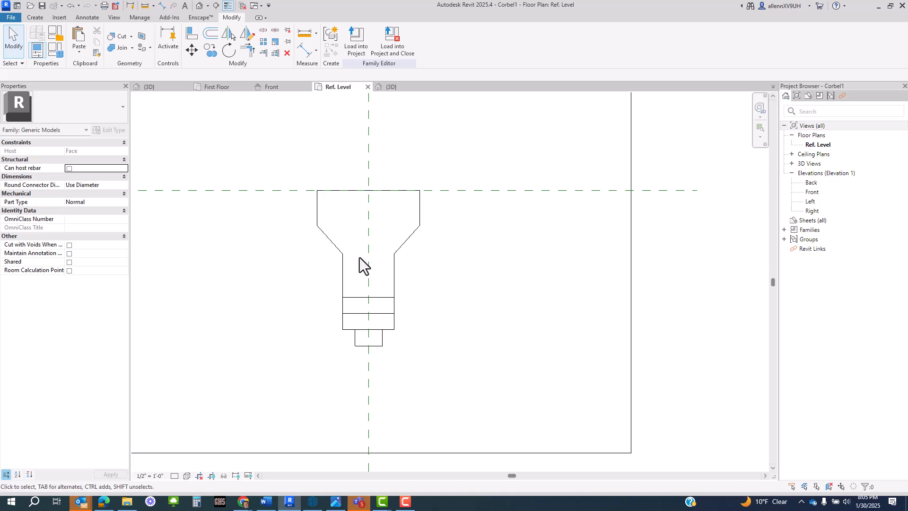
scroll(373, 279, down, 3)
middle_drag(464, 330, 361, 331)
scroll(343, 288, up, 2)
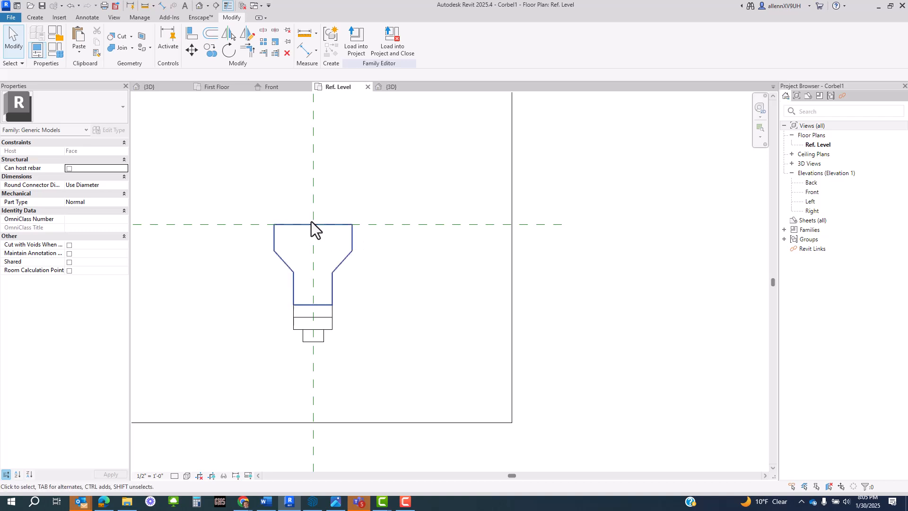
middle_drag(351, 261, 418, 242)
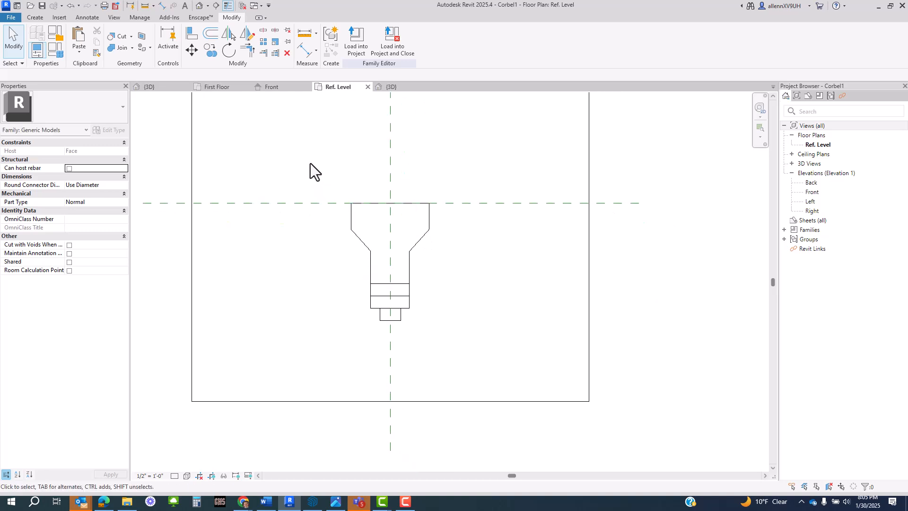
- Combine the corbel's four extrusions into one model group, keeping the default group name
drag(310, 163, 463, 341)
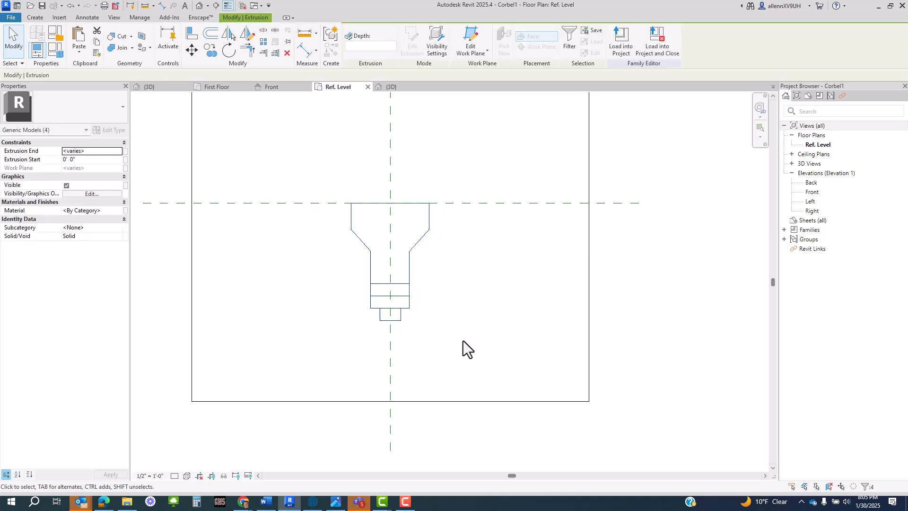
click(333, 38)
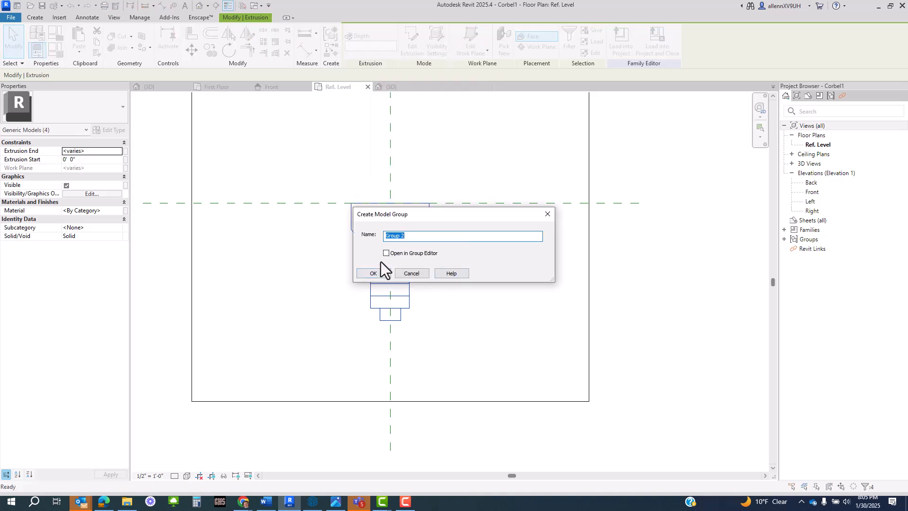
click(371, 275)
middle_drag(464, 277, 429, 272)
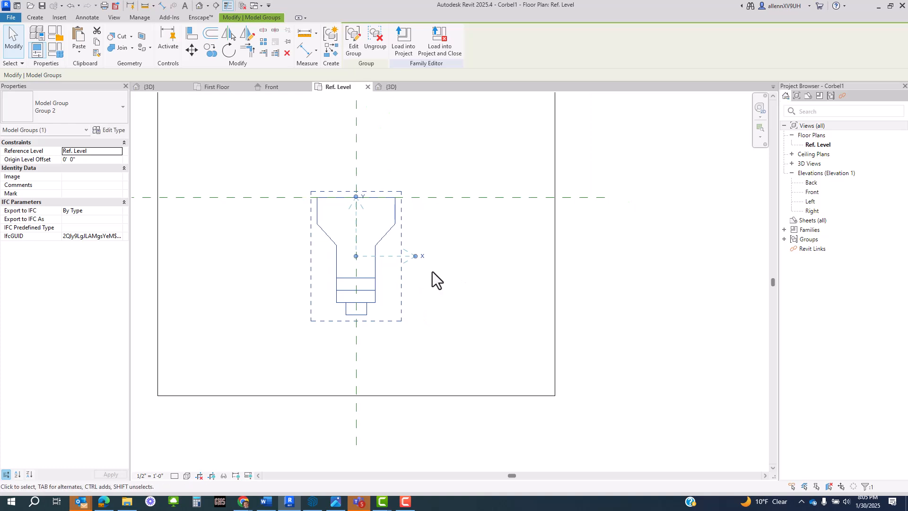
click(431, 271)
- Create a grouped linear array of the corbel group, spacing the second copy from the corbel's top-left corner to its top-right corner
click(395, 217)
middle_drag(447, 302, 487, 319)
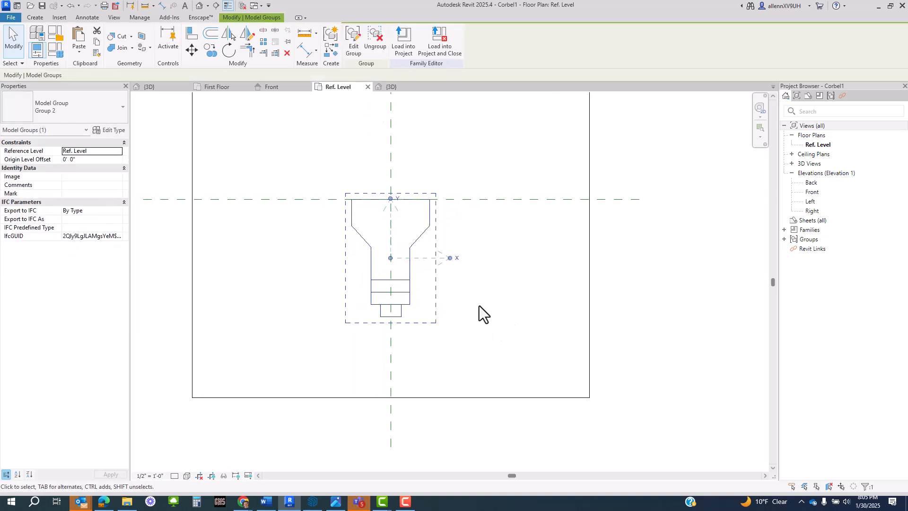
key(a)
key(r)
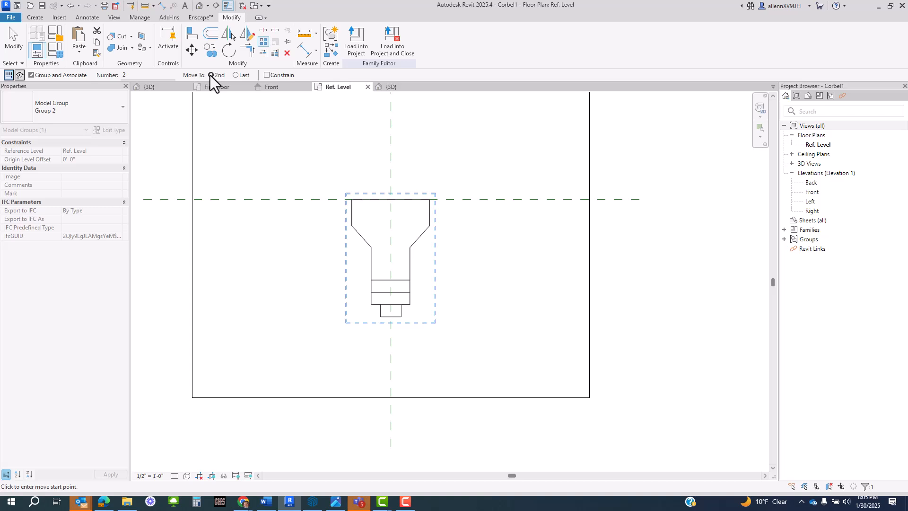
click(352, 199)
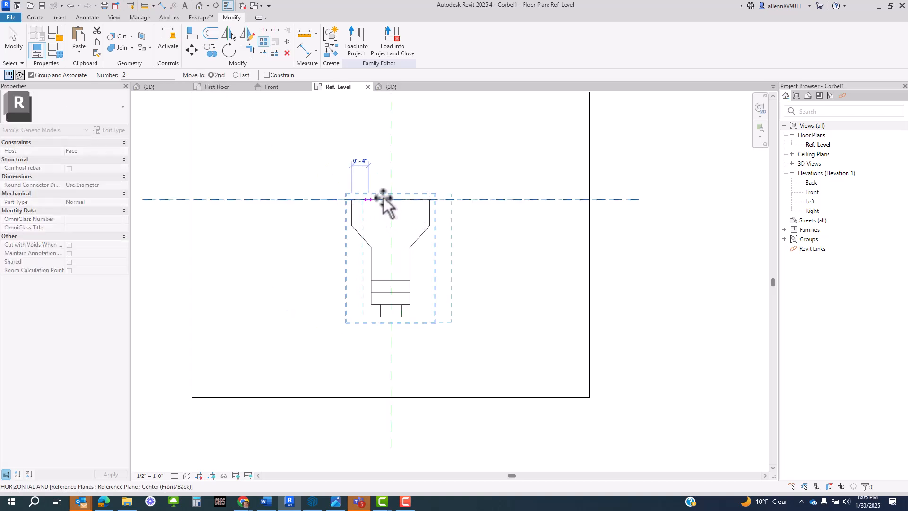
click(429, 199)
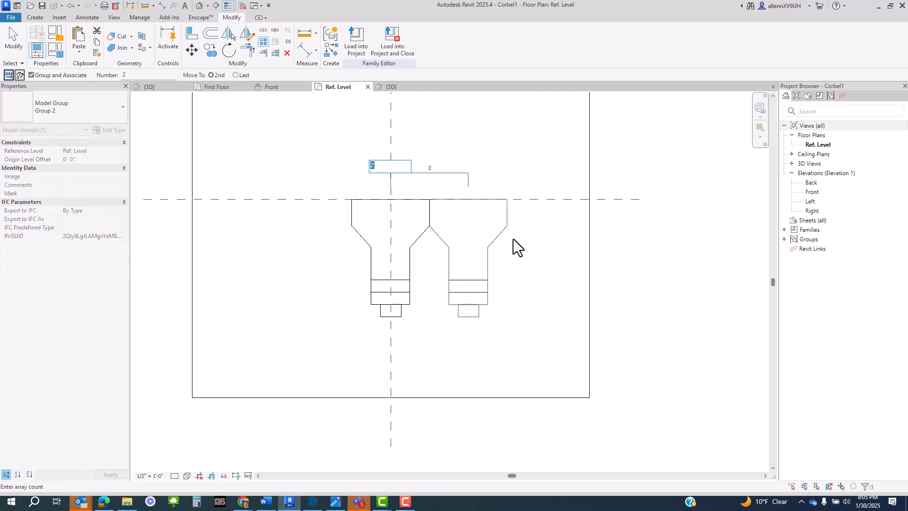
- Set the corbel array's count to 4 and finish the array
middle_drag(513, 241, 518, 261)
scroll(460, 236, down, 2)
scroll(413, 220, up, 2)
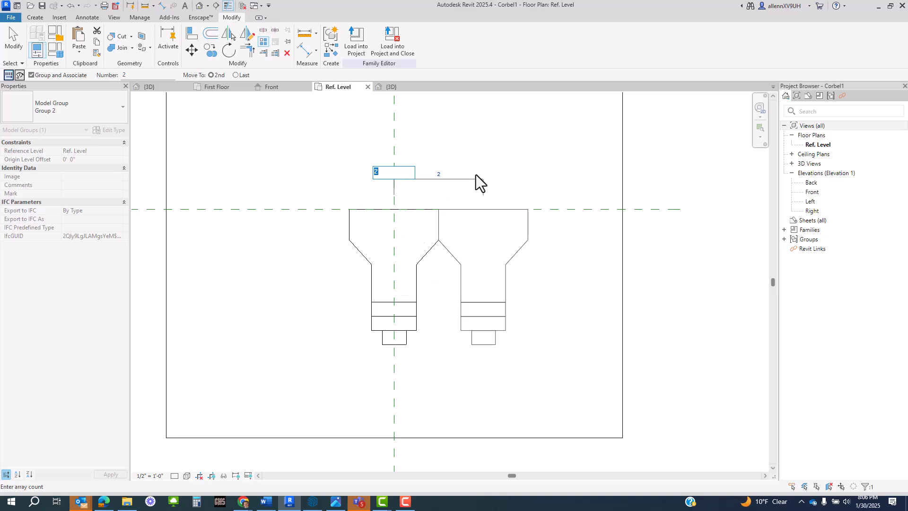
middle_drag(497, 190, 487, 206)
scroll(488, 206, up, 1)
middle_drag(400, 186, 418, 168)
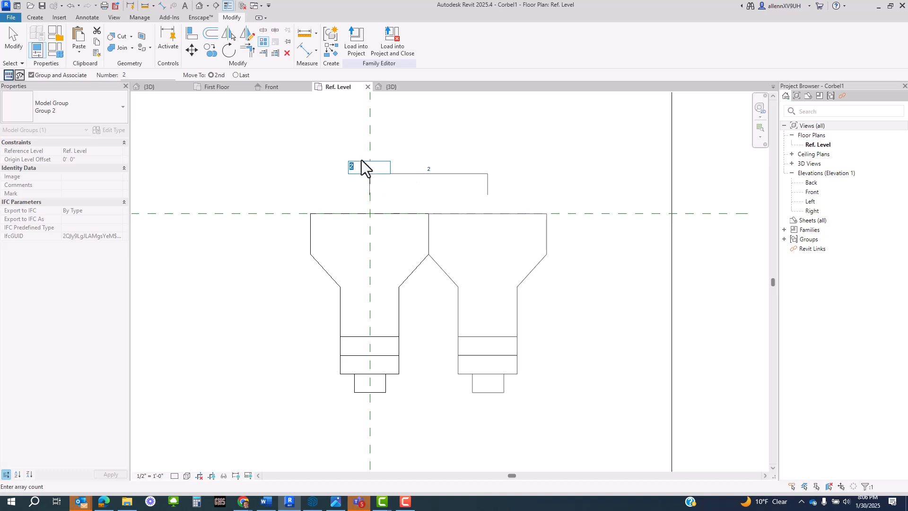
key(Return)
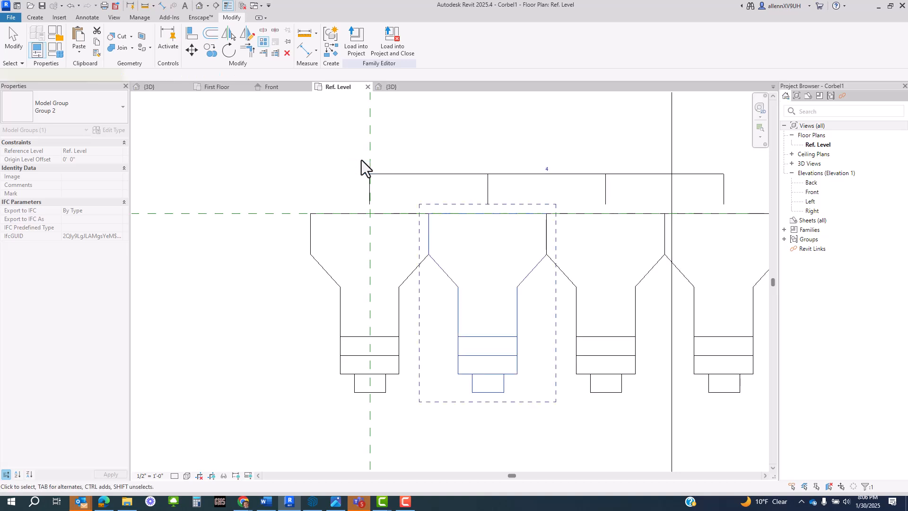
click(422, 119)
- Label the corbel array's count with a new family type parameter named Number of Corbels
scroll(375, 157, down, 1)
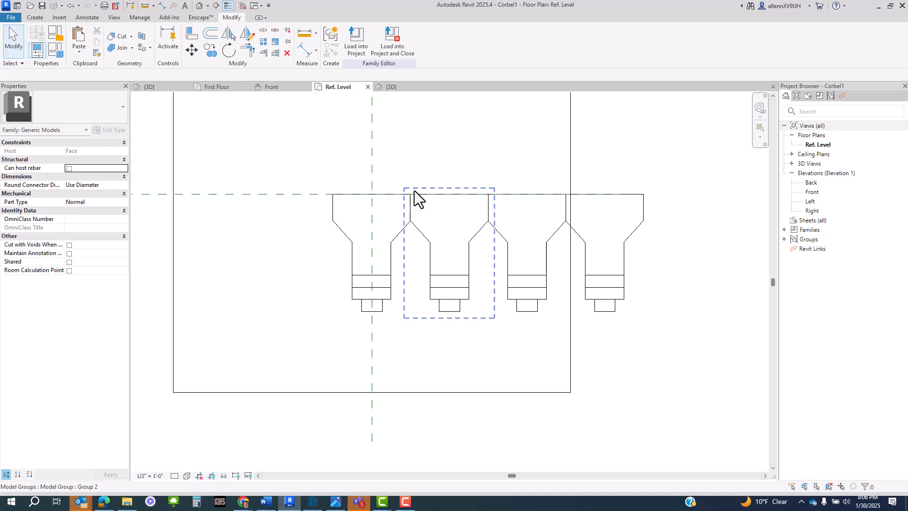
scroll(376, 225, down, 1)
click(411, 251)
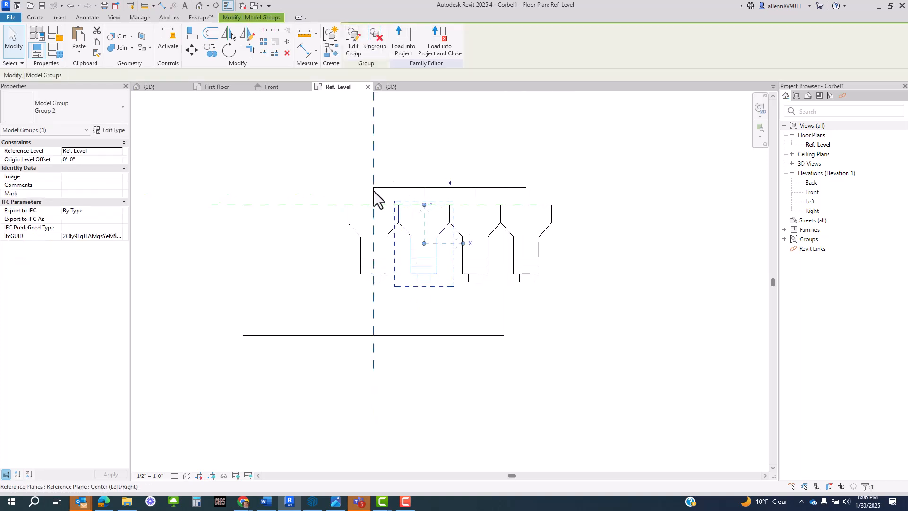
scroll(447, 185, up, 2)
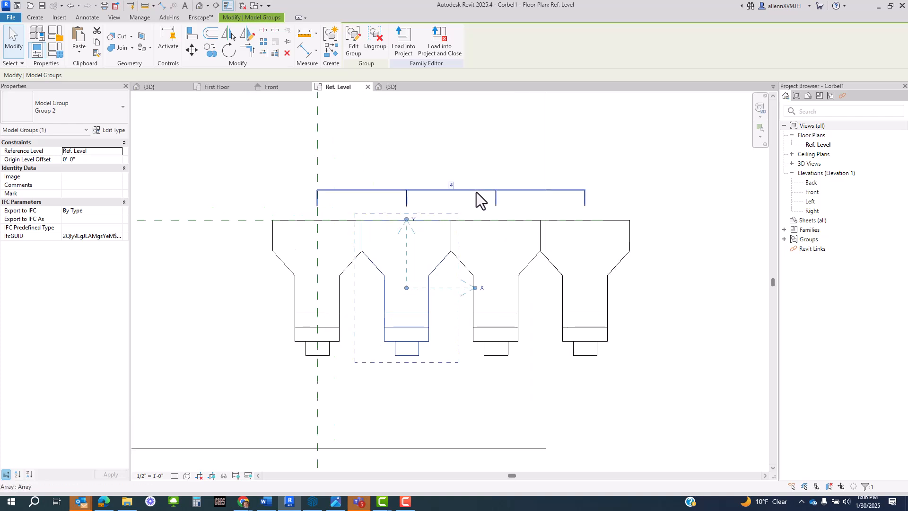
click(527, 191)
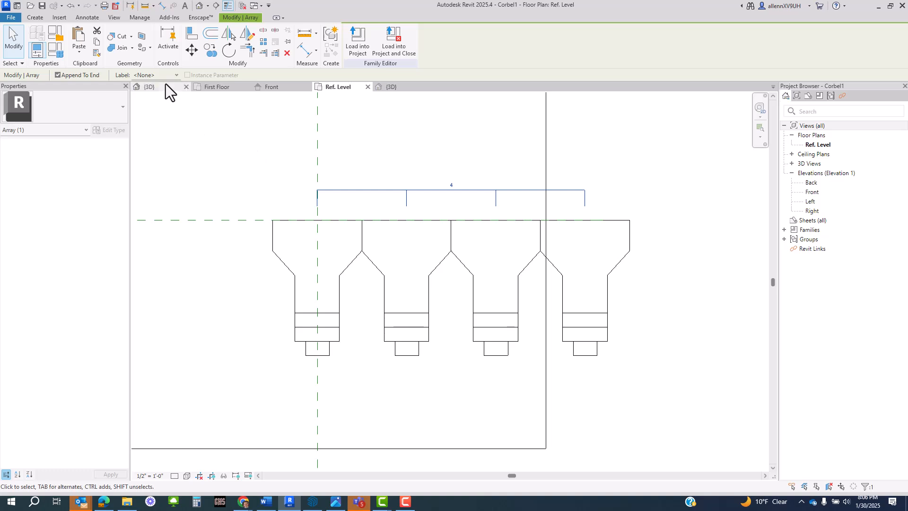
click(176, 75)
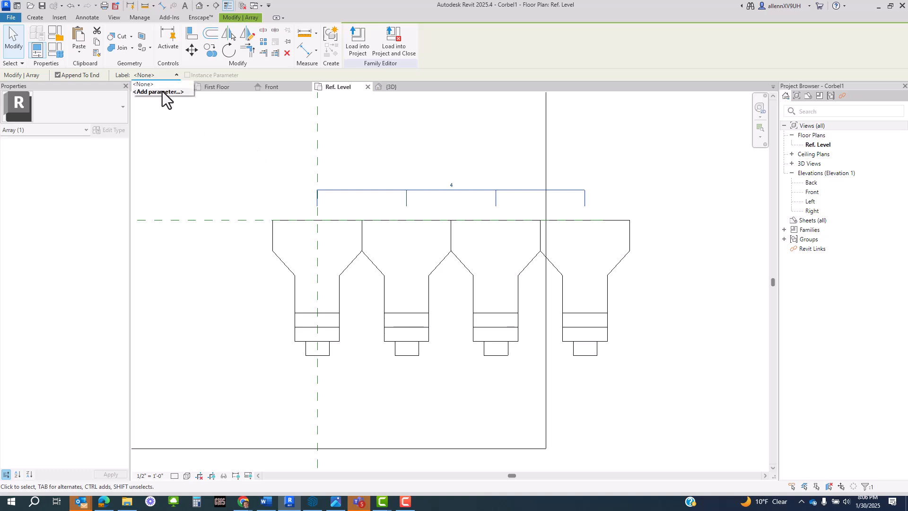
click(162, 91)
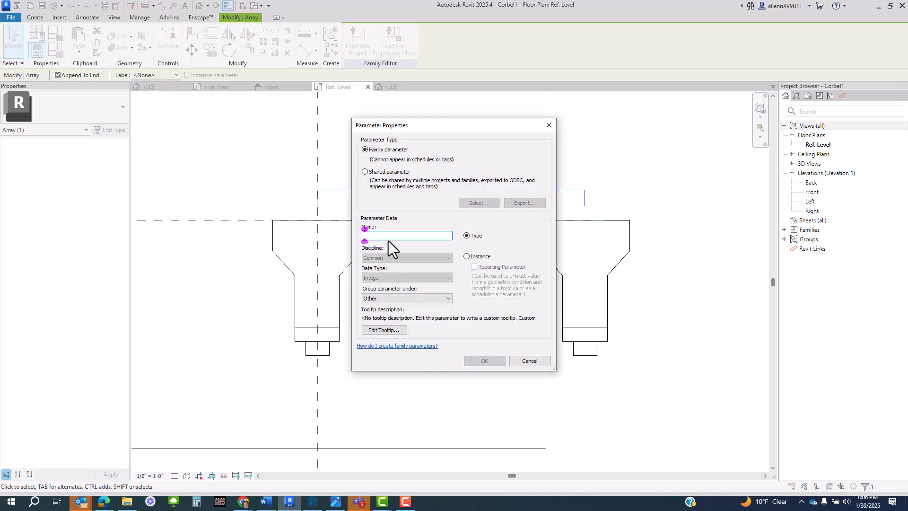
text(Number o)
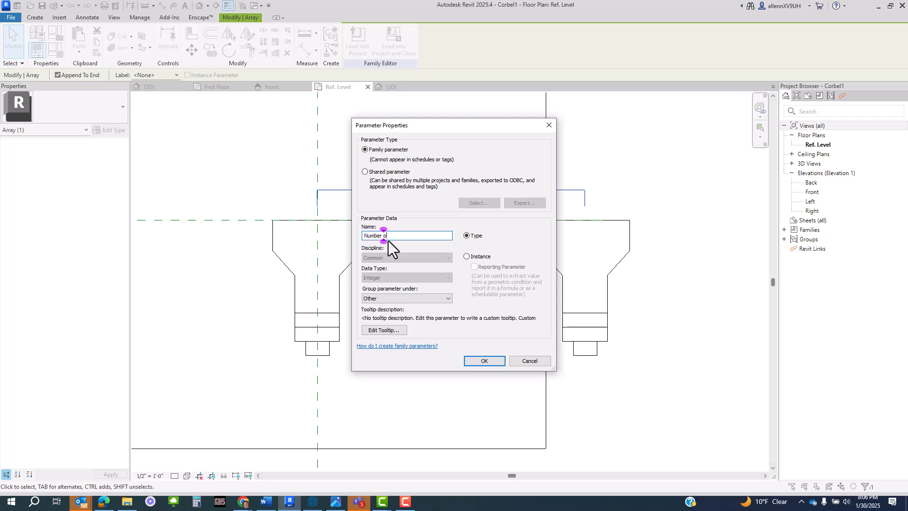
text(f Corbels)
click(483, 360)
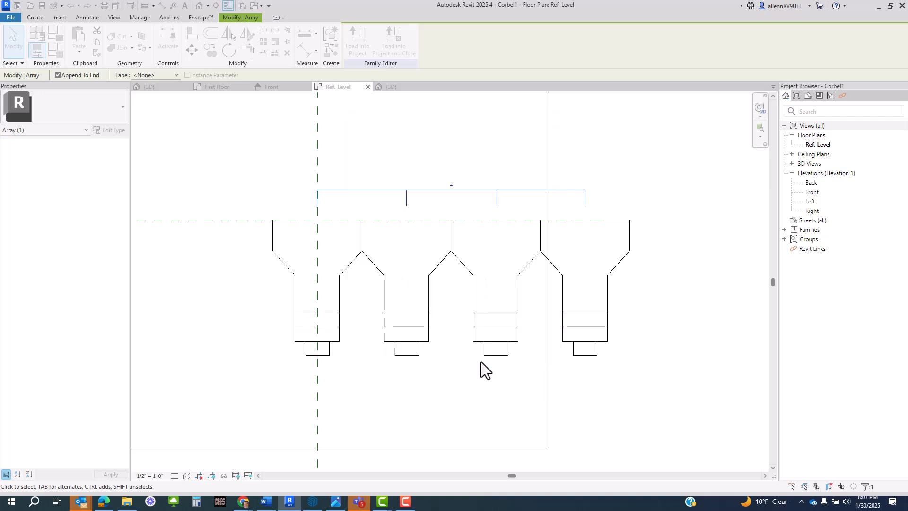
scroll(449, 264, down, 3)
click(589, 177)
middle_drag(414, 196, 476, 218)
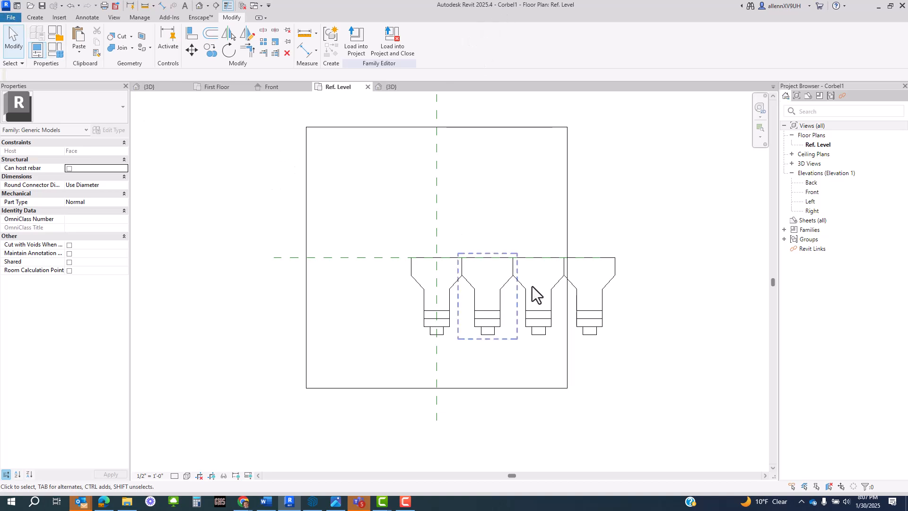
- Save the family under the new name Corbel Array
click(7, 19)
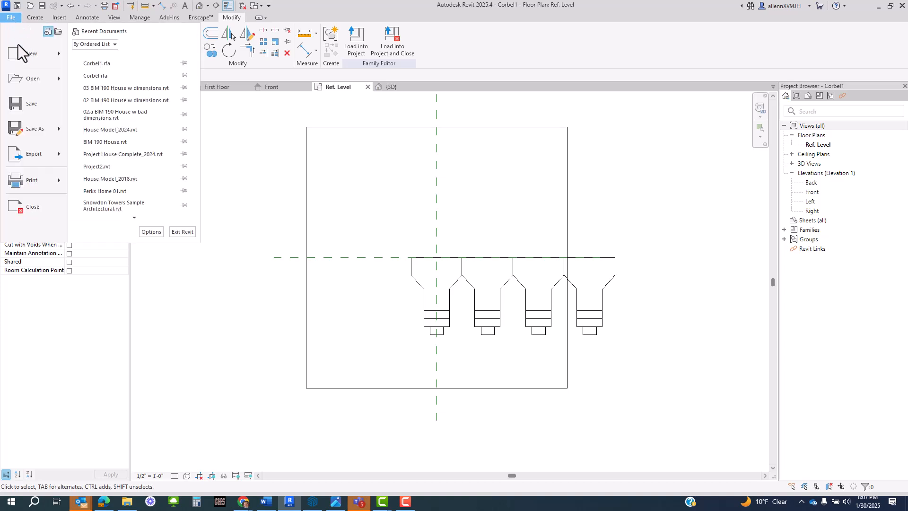
mouse_move(58, 126)
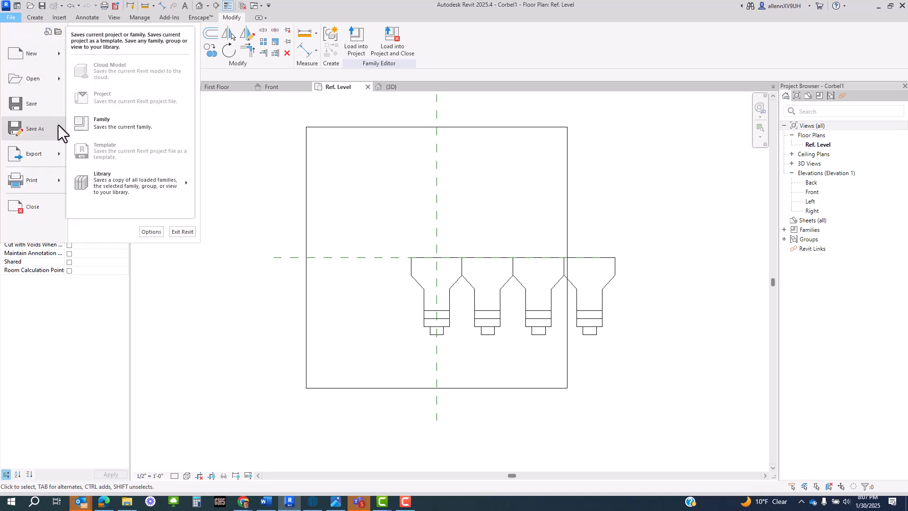
click(126, 122)
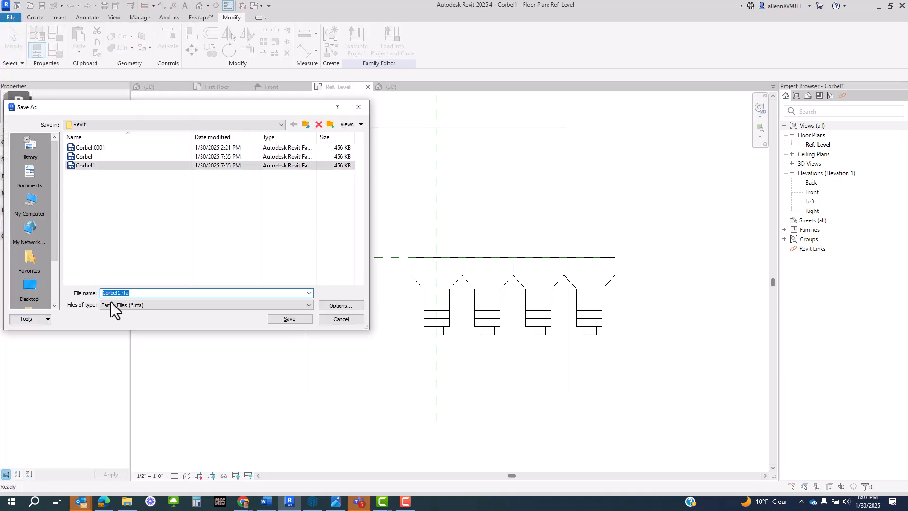
click(119, 293)
key(BackSpace)
text(Array)
key(Return)
- Edit the first corbel's group, stretch its lowest block downward, and finish the group edit
middle_drag(581, 301, 499, 305)
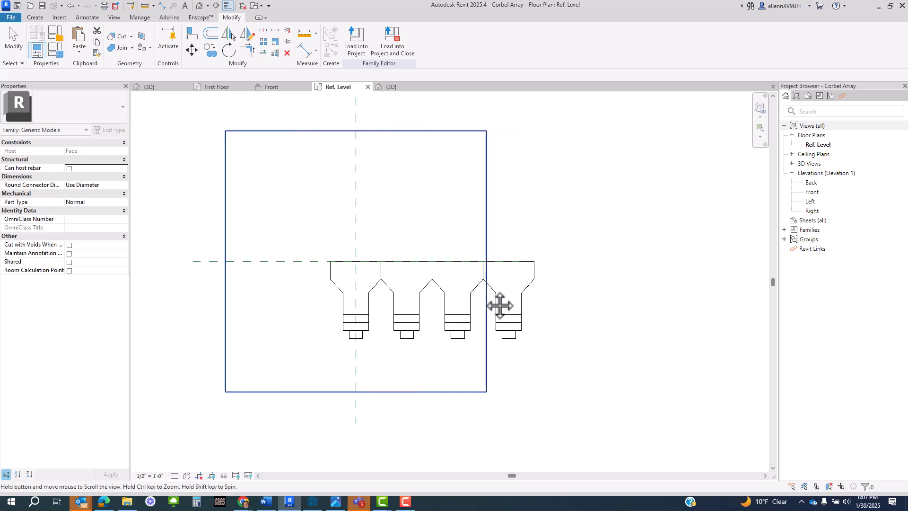
middle_drag(468, 211, 497, 184)
scroll(447, 241, up, 1)
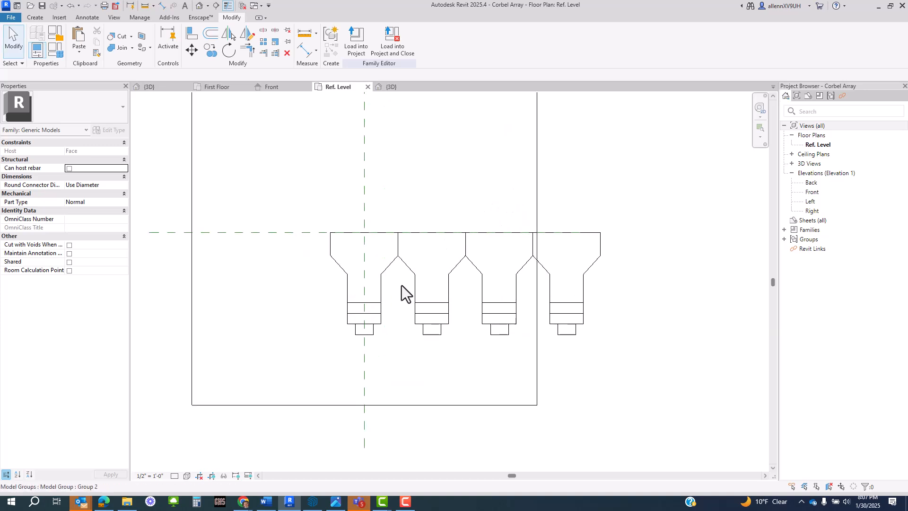
click(373, 292)
scroll(376, 292, up, 2)
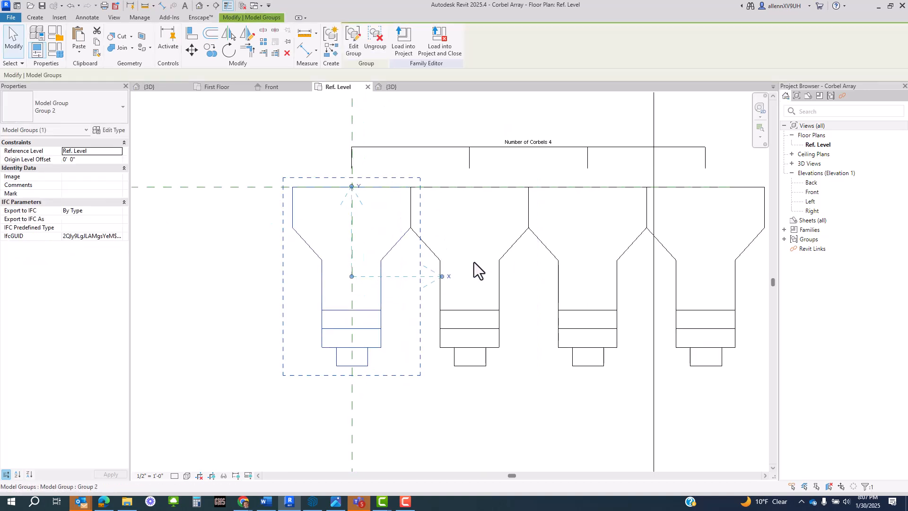
scroll(438, 245, down, 1)
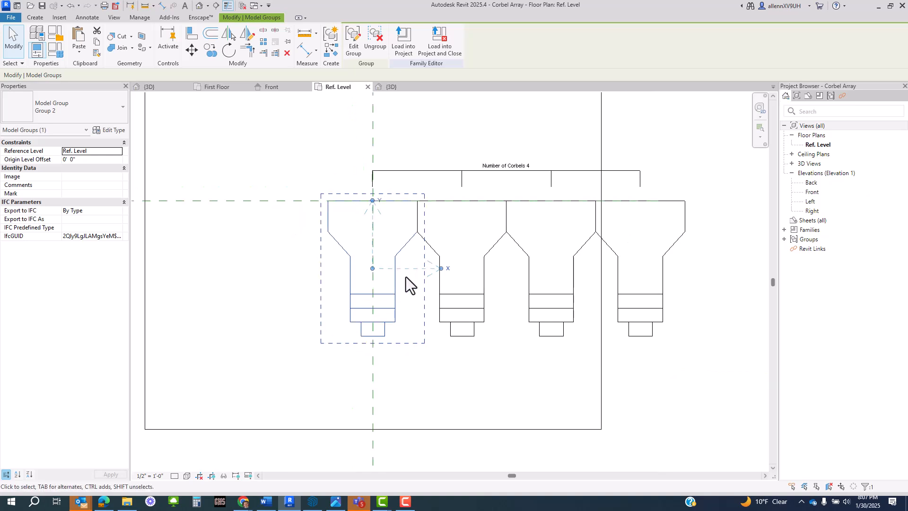
double_click(397, 280)
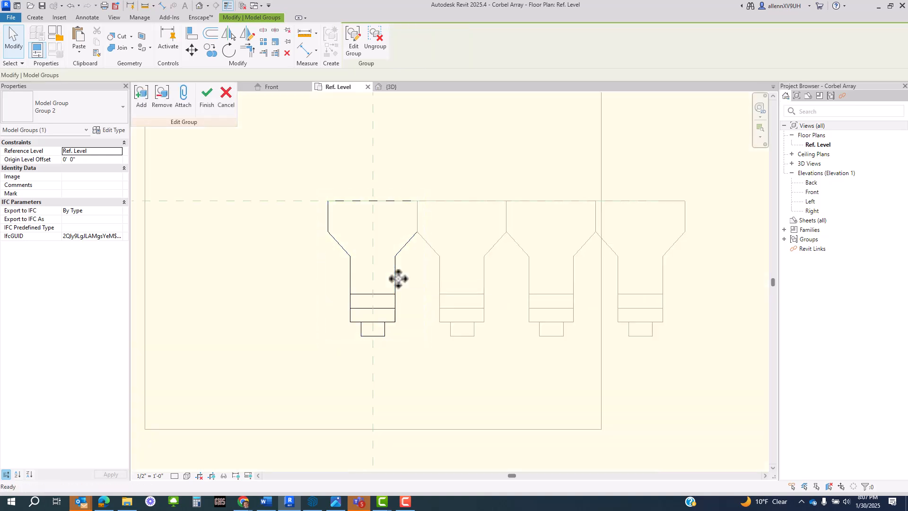
click(382, 329)
scroll(373, 343, up, 1)
drag(375, 341, 375, 361)
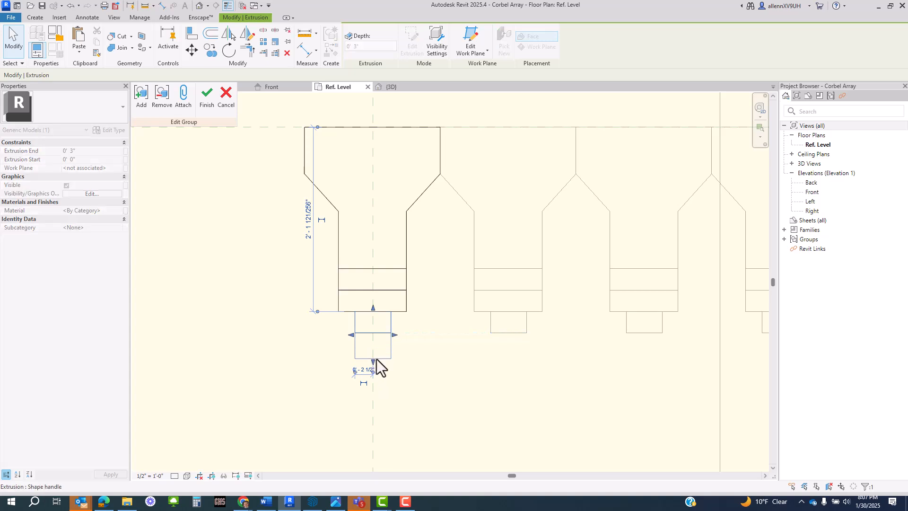
click(206, 98)
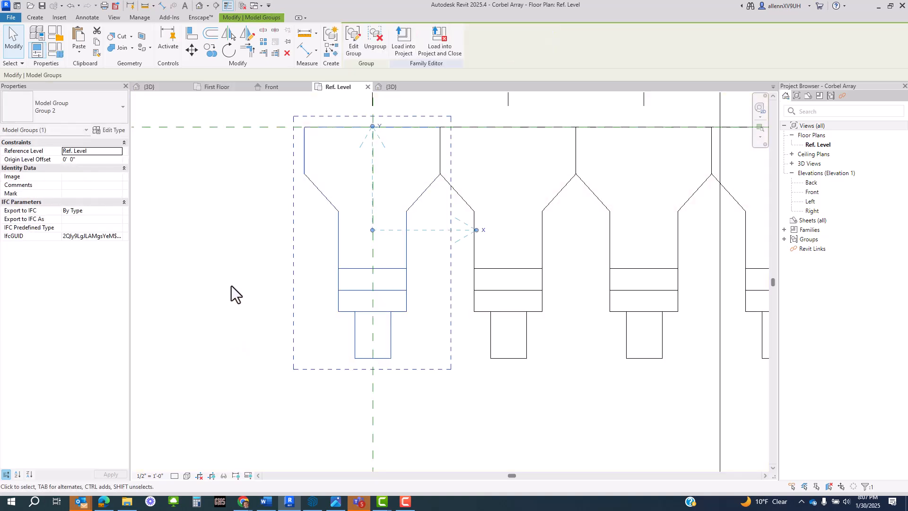
click(524, 405)
- Undo the lengthening of the lowest block in the corbel group
middle_drag(685, 388, 568, 369)
scroll(568, 369, down, 2)
double_click(562, 361)
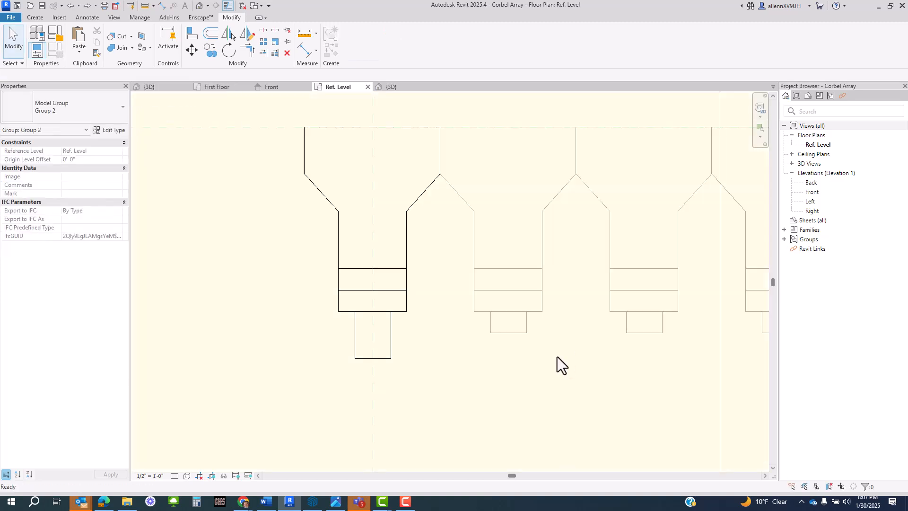
click(209, 94)
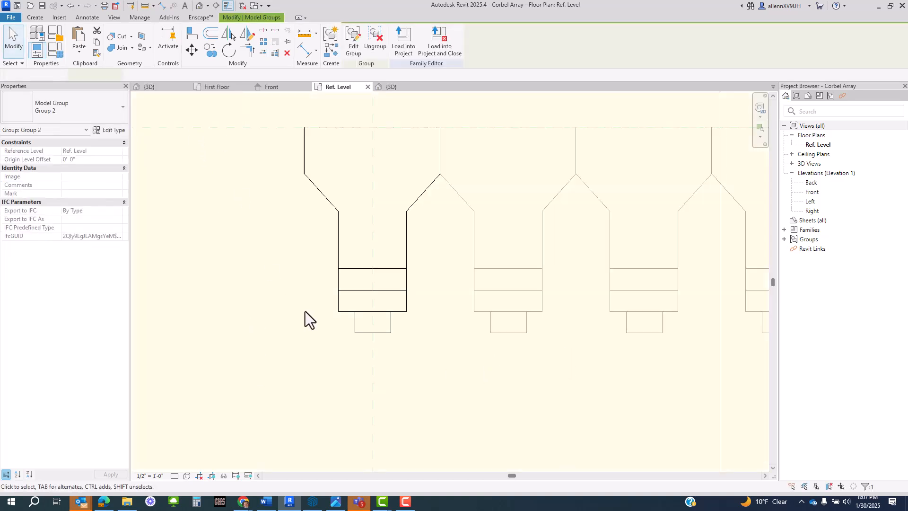
scroll(308, 305, down, 3)
click(551, 326)
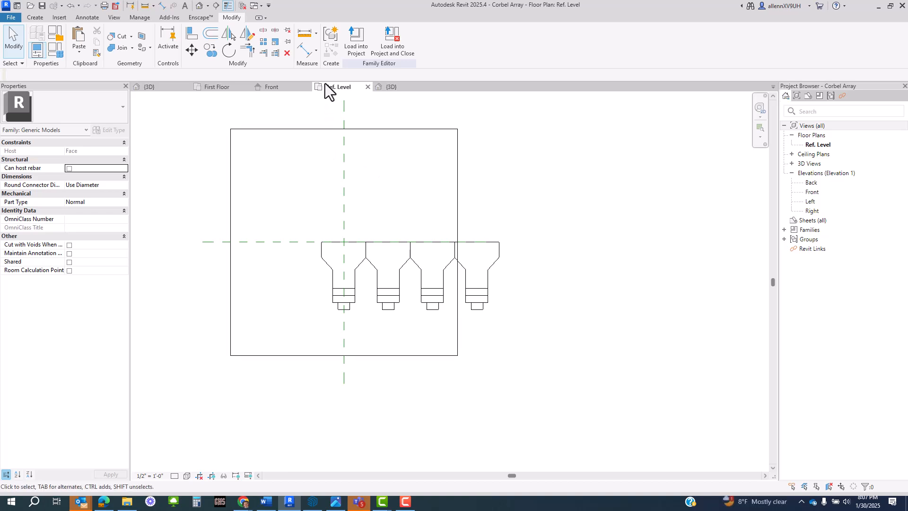
- Load Corbel Array into the project and place it on the front wall in 3D, over the existing single corbel
click(352, 47)
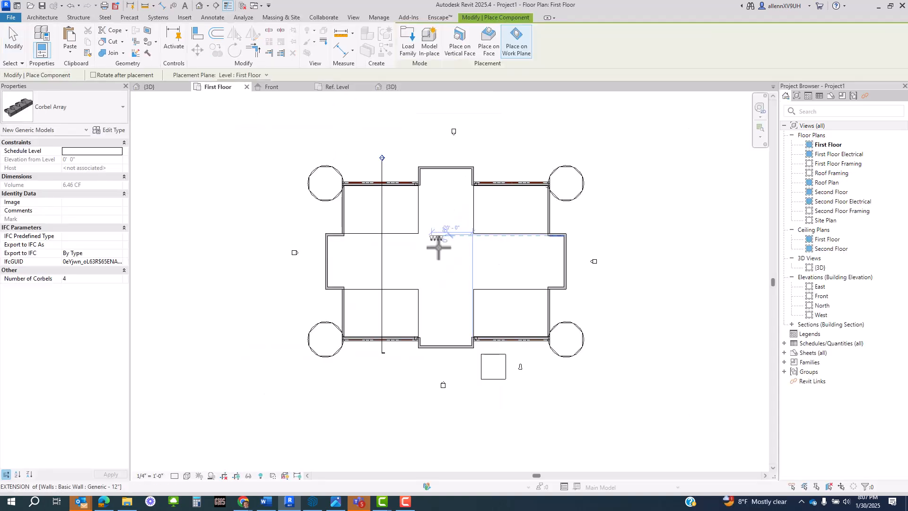
click(170, 95)
click(149, 86)
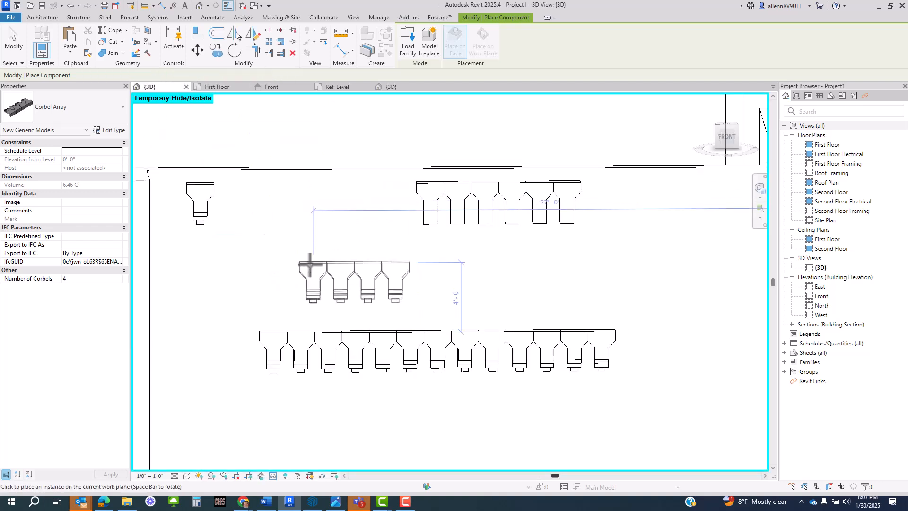
scroll(252, 244, up, 5)
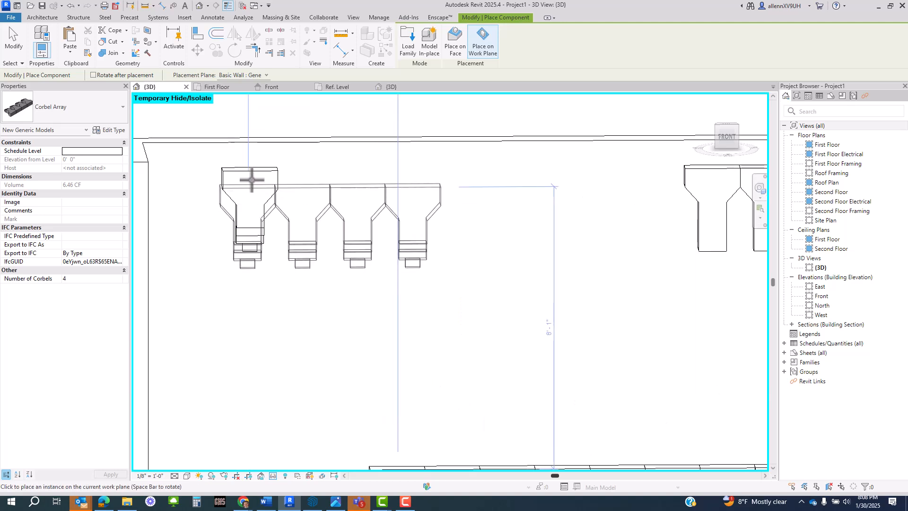
scroll(251, 169, up, 3)
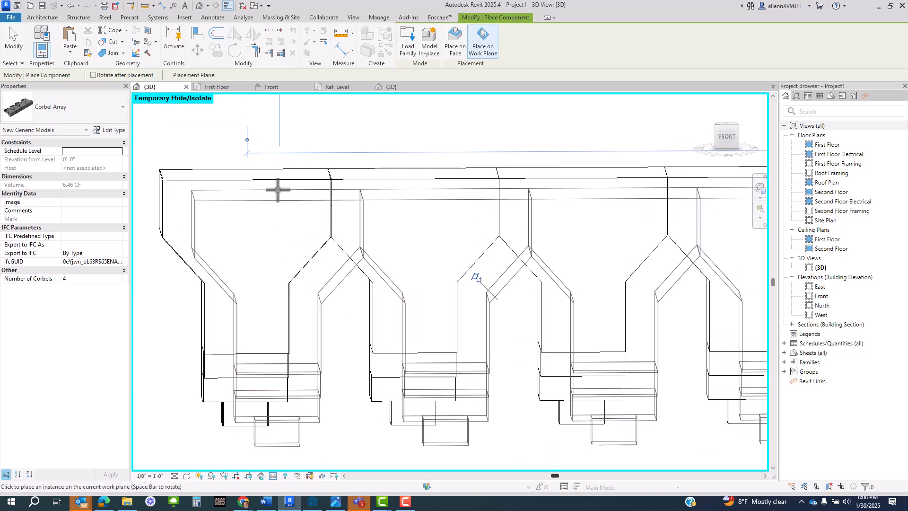
scroll(278, 189, down, 2)
key(Escape)
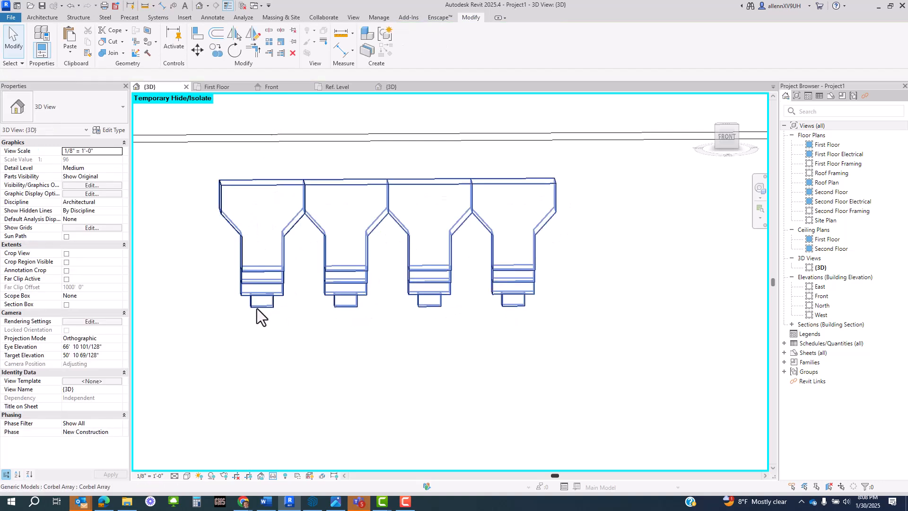
- Delete the single Corbel1 instance that overlaps the placed corbel array
drag(205, 119, 310, 328)
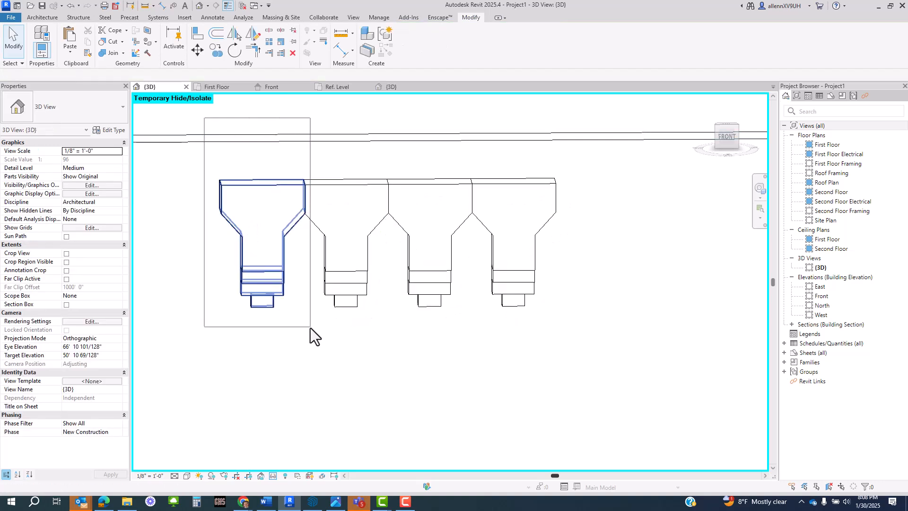
scroll(312, 321, down, 3)
scroll(322, 322, up, 2)
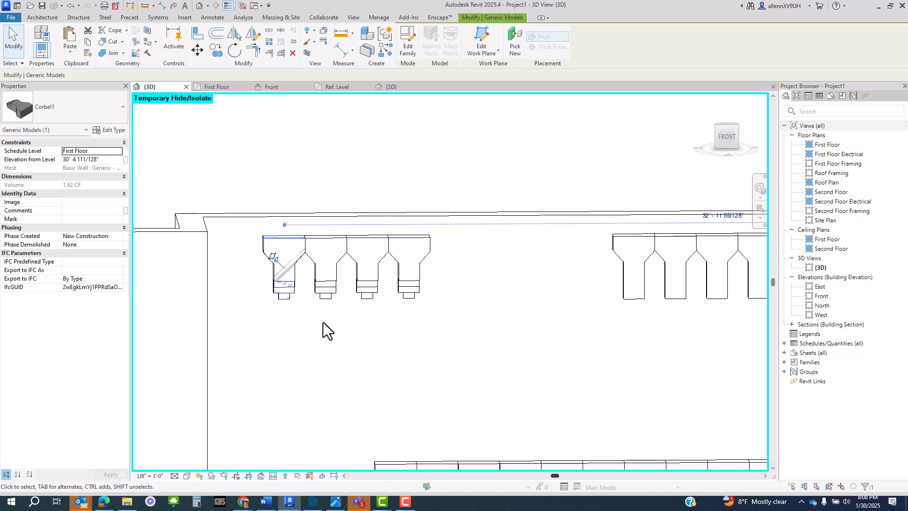
click(327, 316)
- Set the placed array's Number of Corbels to 7
click(333, 288)
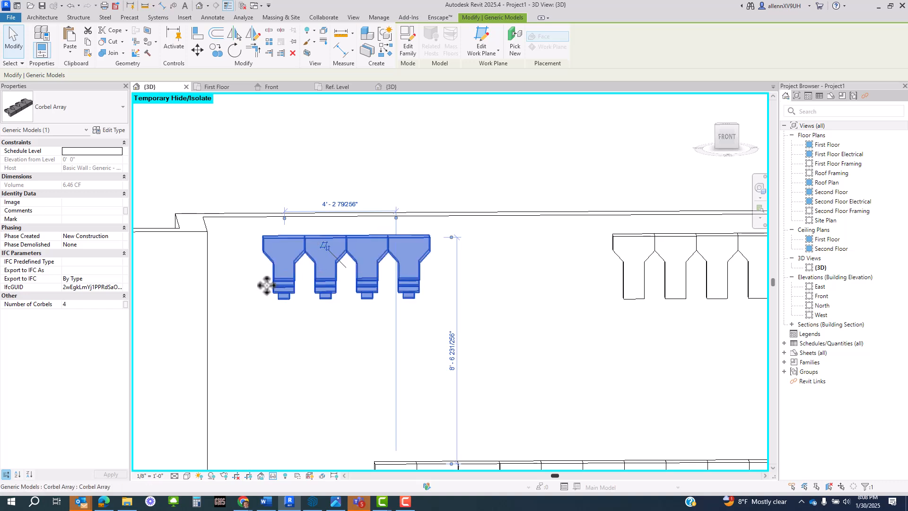
click(82, 306)
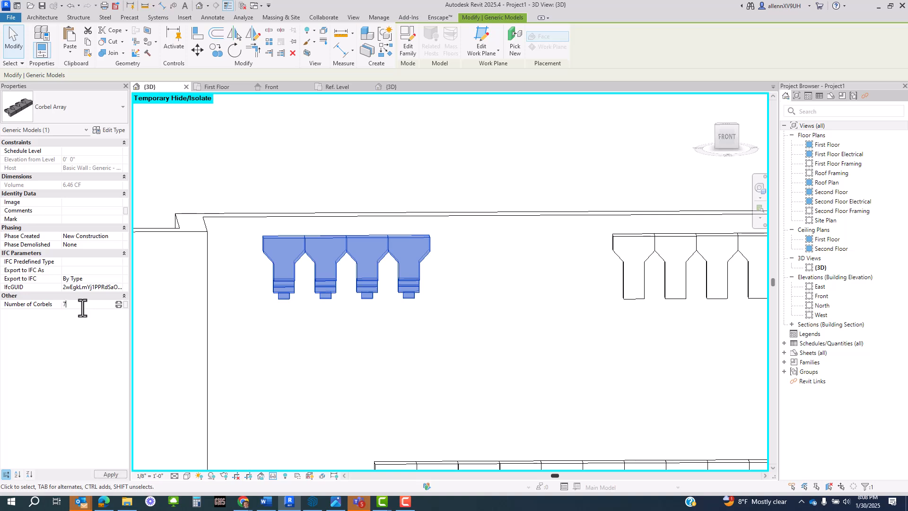
scroll(390, 373, down, 5)
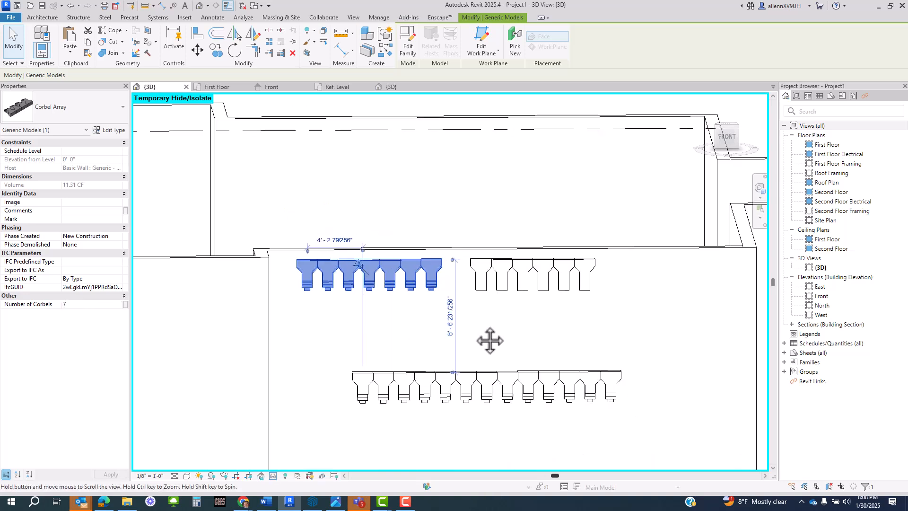
key(Escape)
- Delete the two older corbel rows from the front wall, the in-place row beside the array and the long row below it
click(444, 280)
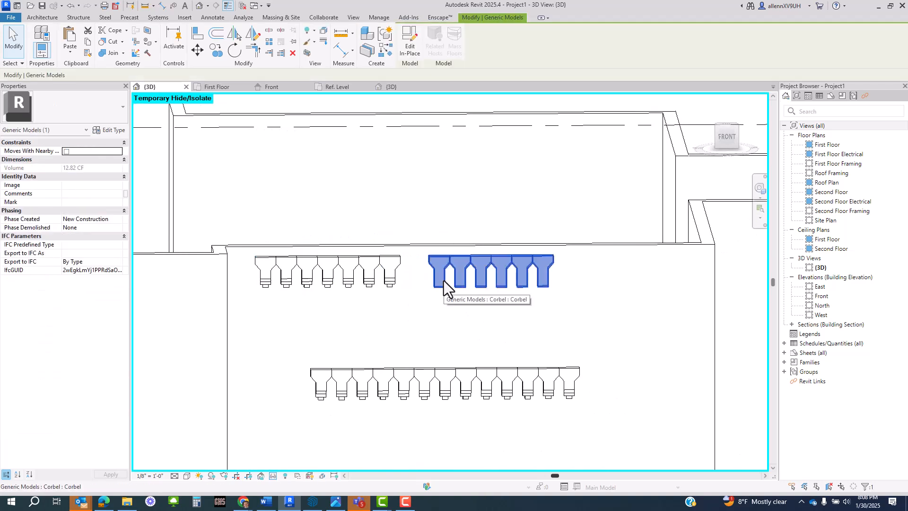
key(Delete)
scroll(449, 281, down, 1)
scroll(457, 316, up, 1)
click(462, 337)
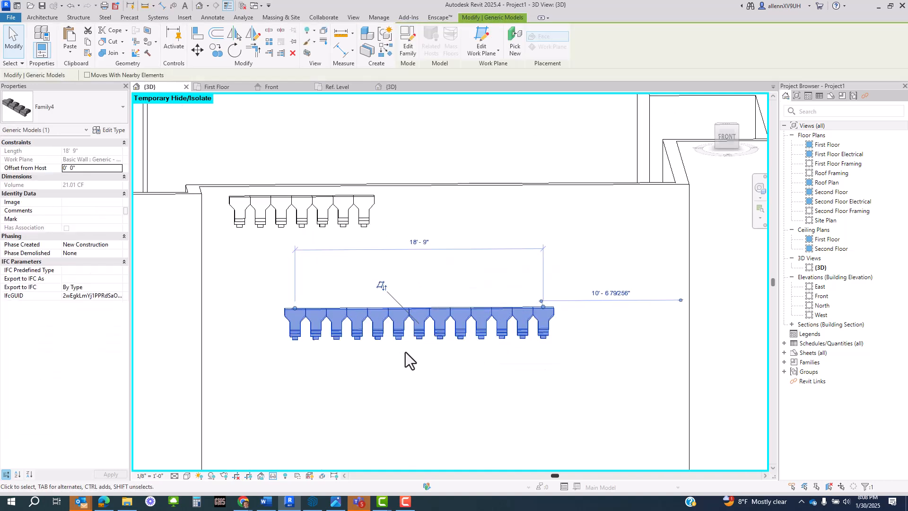
key(Delete)
- In the Front elevation, move the corbel array horizontally so the first corbel's top midpoint meets the left edge of the arched wall panel
middle_drag(405, 352, 444, 326)
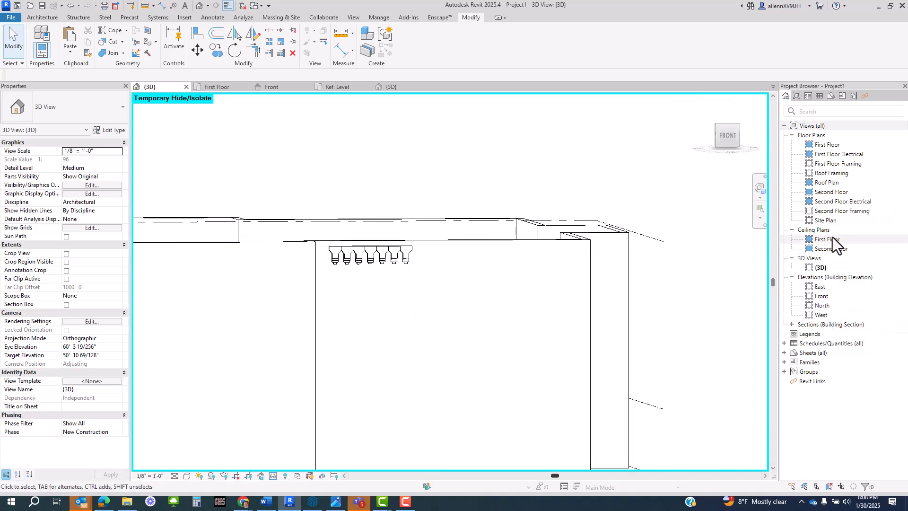
double_click(823, 297)
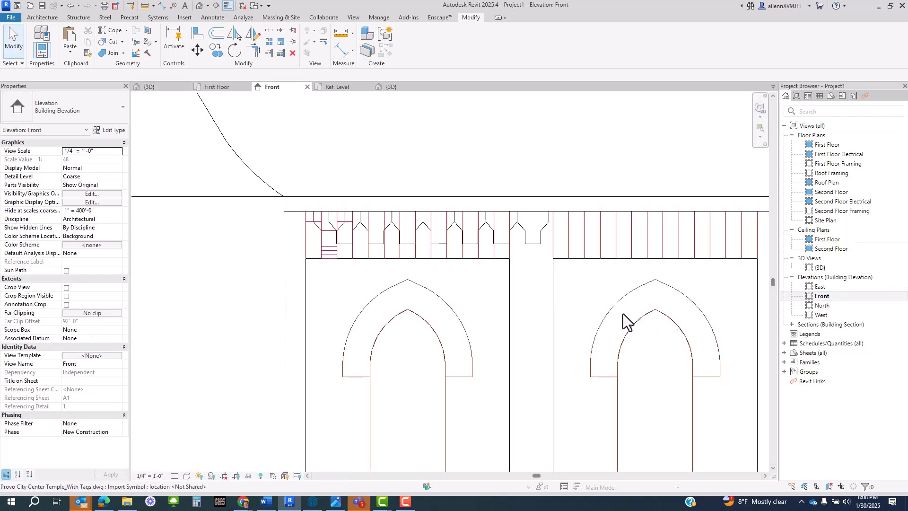
scroll(330, 248, up, 2)
scroll(330, 248, up, 2)
click(333, 258)
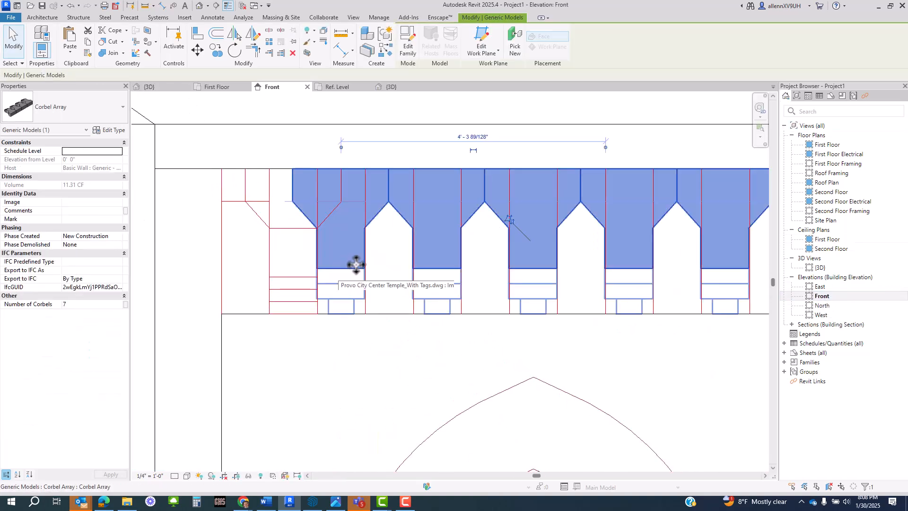
key(m)
key(v)
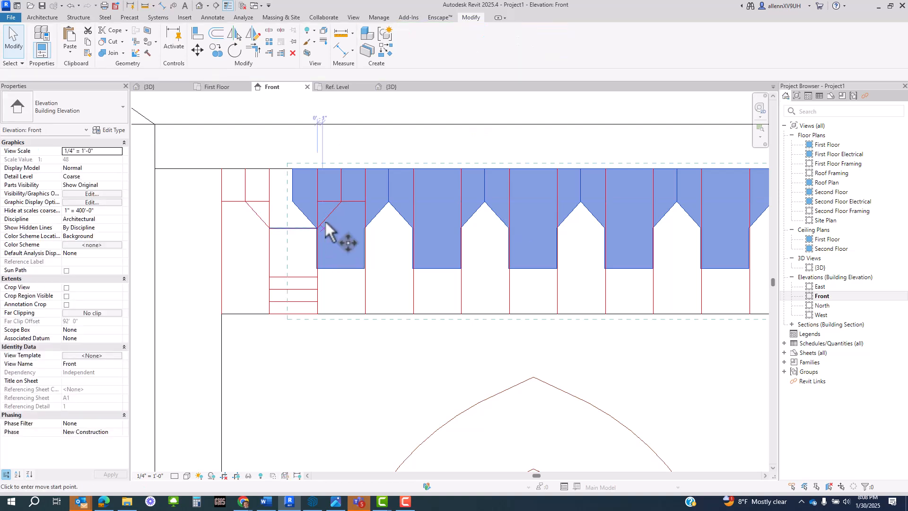
click(342, 169)
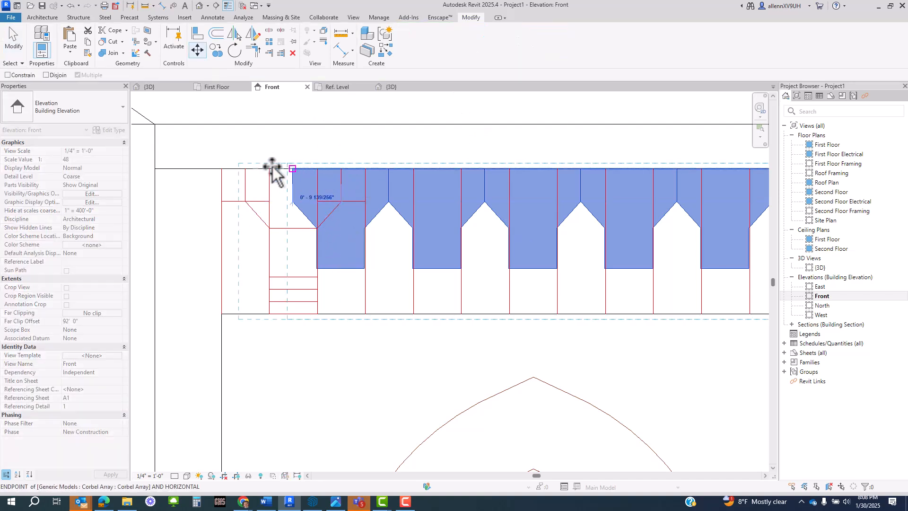
click(221, 169)
scroll(232, 221, down, 2)
key(Escape)
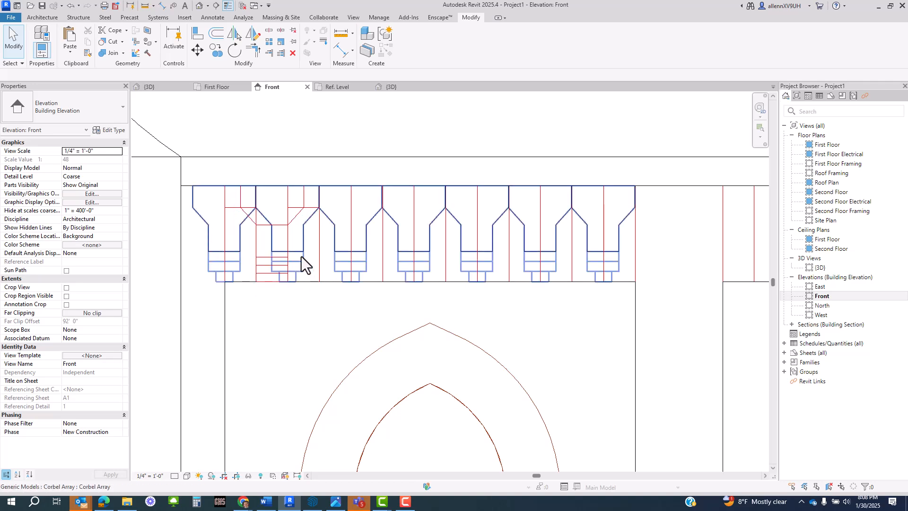
- Check the corbel array's position on the wall in the 3D view and in the Front elevation
click(303, 263)
key(Escape)
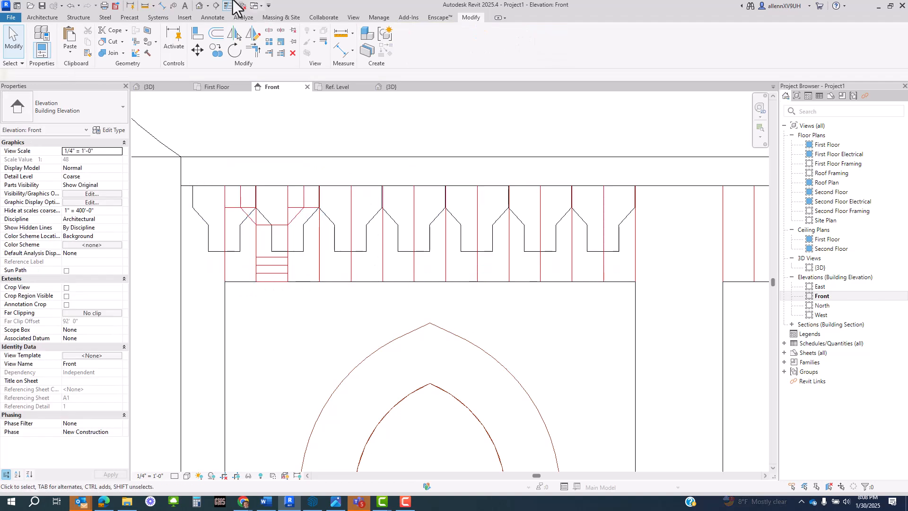
click(200, 7)
mouse_move(410, 282)
shift+middle_down()
mouse_move(371, 264)
mouse_move(423, 303)
mouse_move(433, 282)
mouse_move(375, 299)
mouse_move(394, 286)
shift+middle_up()
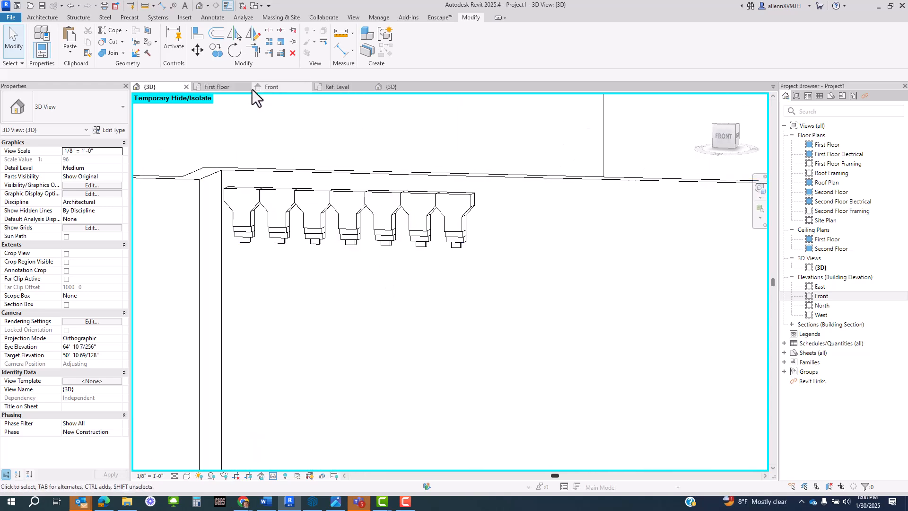
click(281, 88)
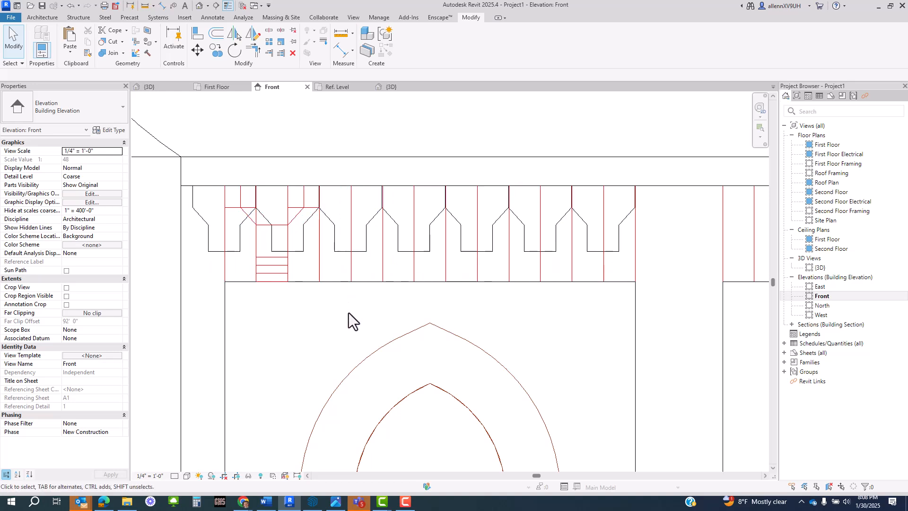
middle_drag(276, 263, 331, 260)
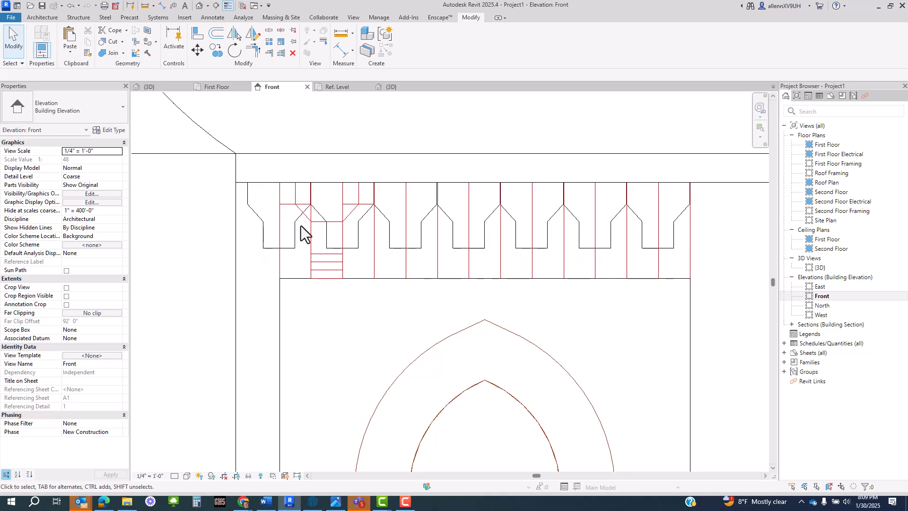
- Move the corbel array horizontally so the first corbel's top-left corner meets the left edge of the arched wall panel
scroll(301, 226, down, 1)
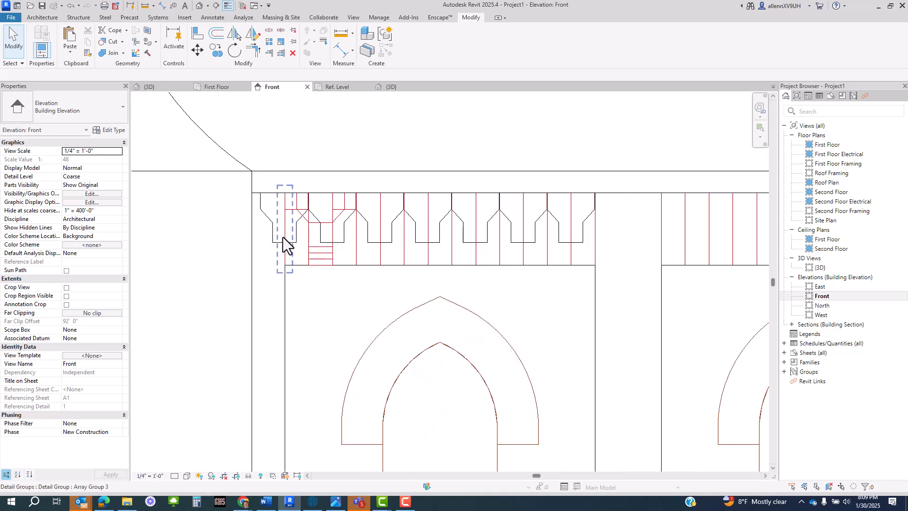
scroll(291, 231, up, 2)
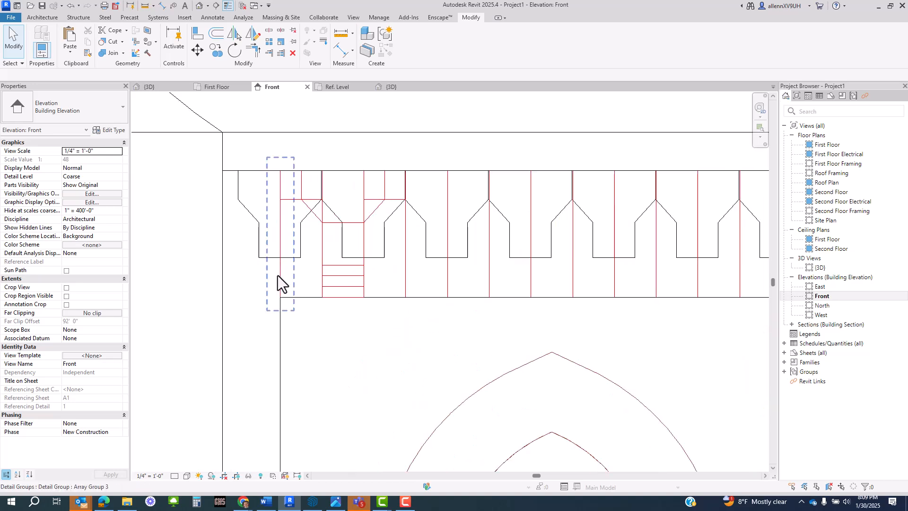
scroll(278, 276, down, 2)
scroll(572, 272, up, 1)
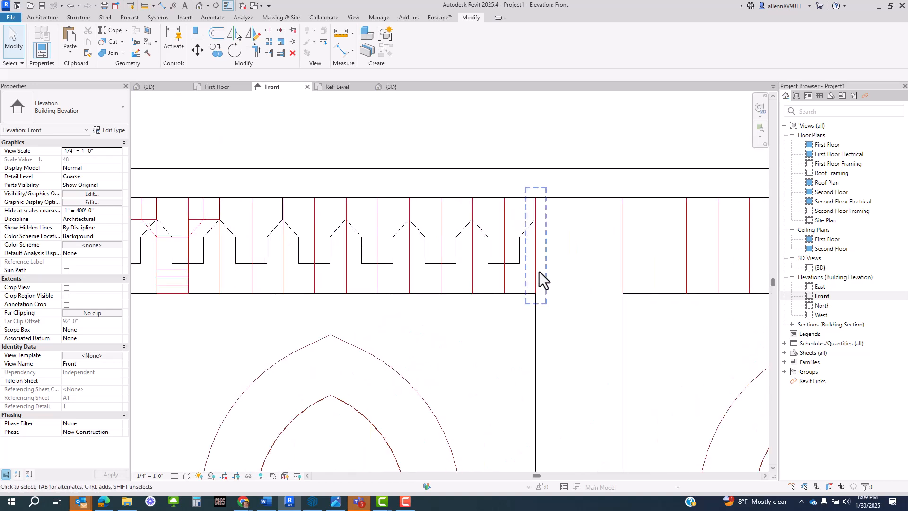
scroll(559, 254, down, 2)
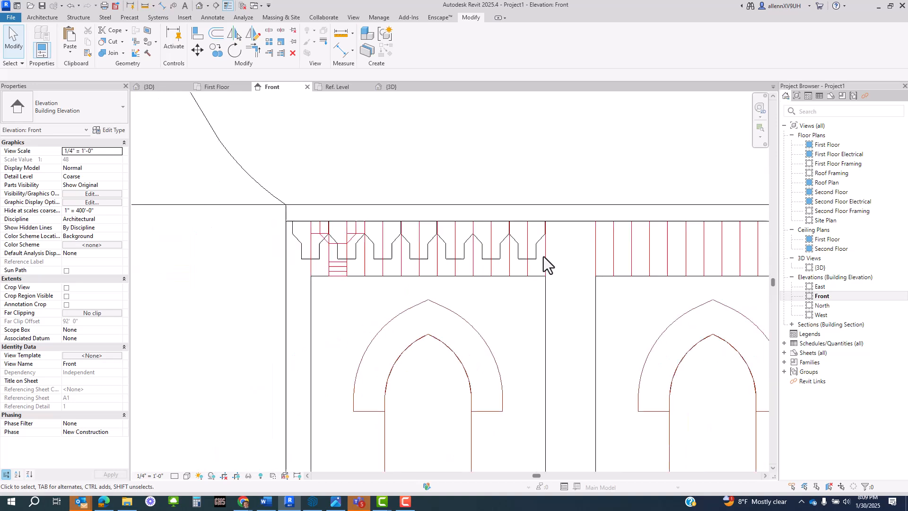
scroll(326, 257, up, 2)
click(325, 252)
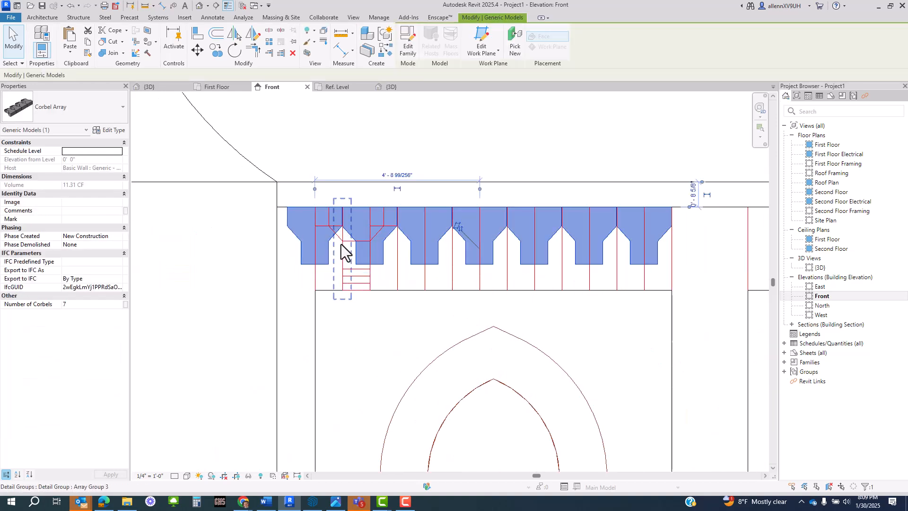
key(m)
key(v)
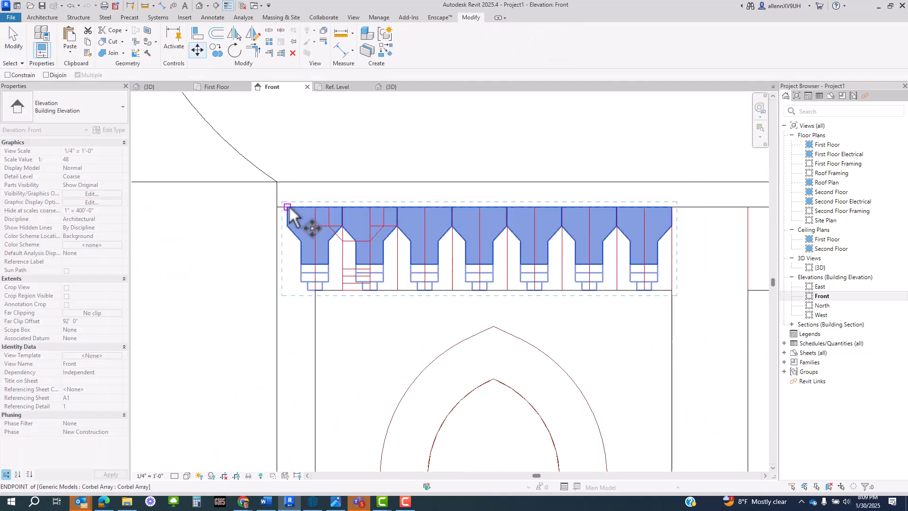
click(287, 207)
click(315, 207)
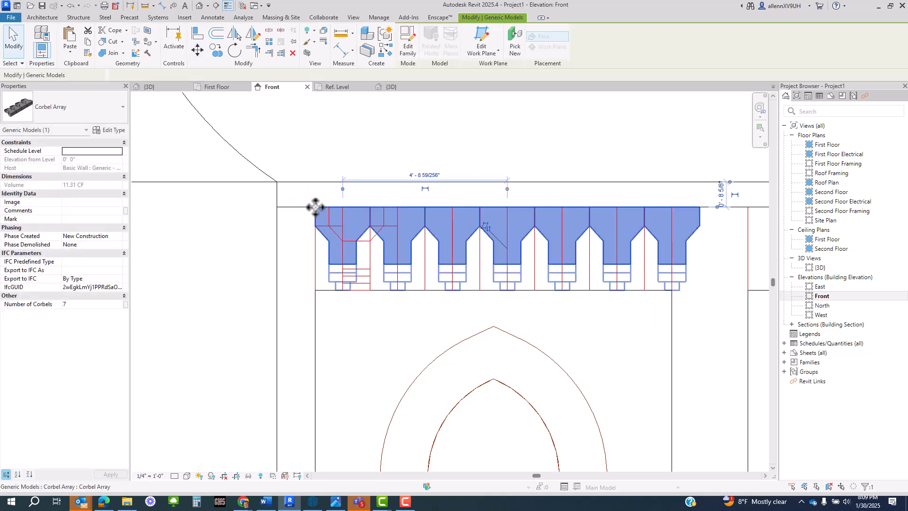
key(Escape)
scroll(352, 242, down, 1)
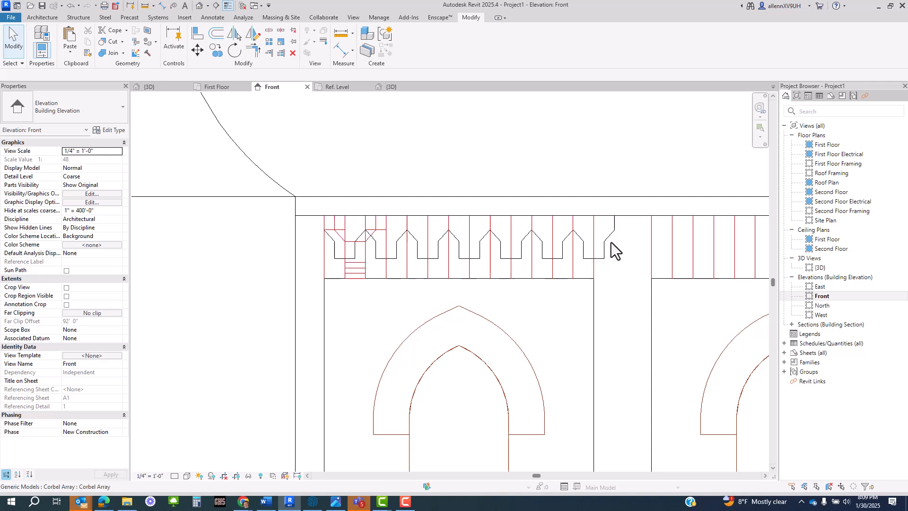
- Inspect the corbel array's placement on the front wall from several angles in the 3D view
key(Tab)
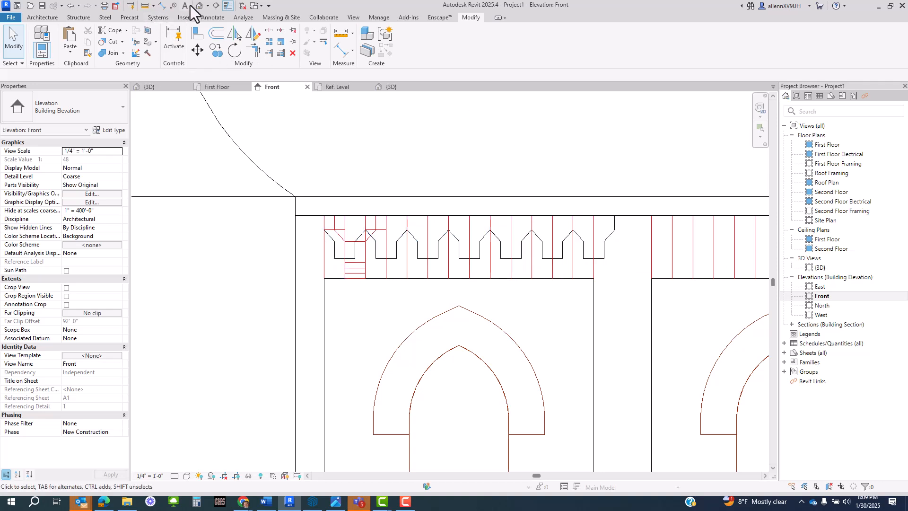
click(530, 168)
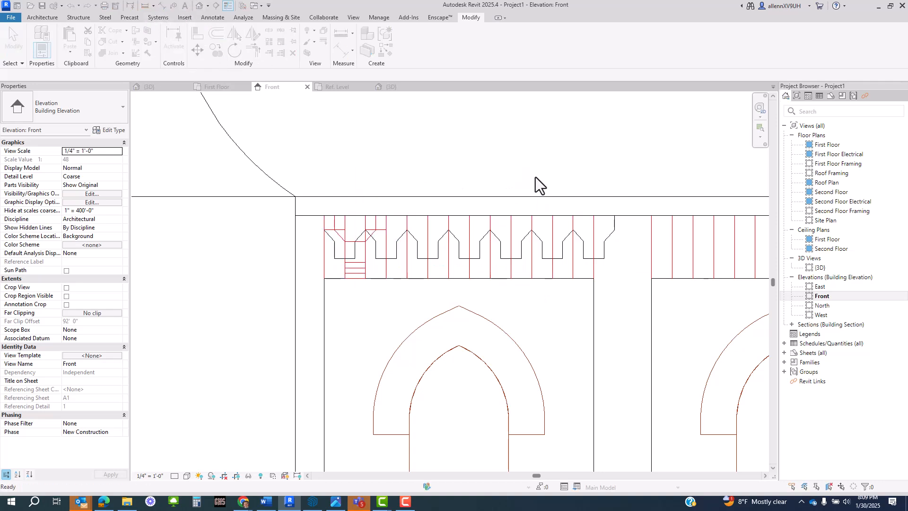
shift+middle_drag(593, 316, 568, 353)
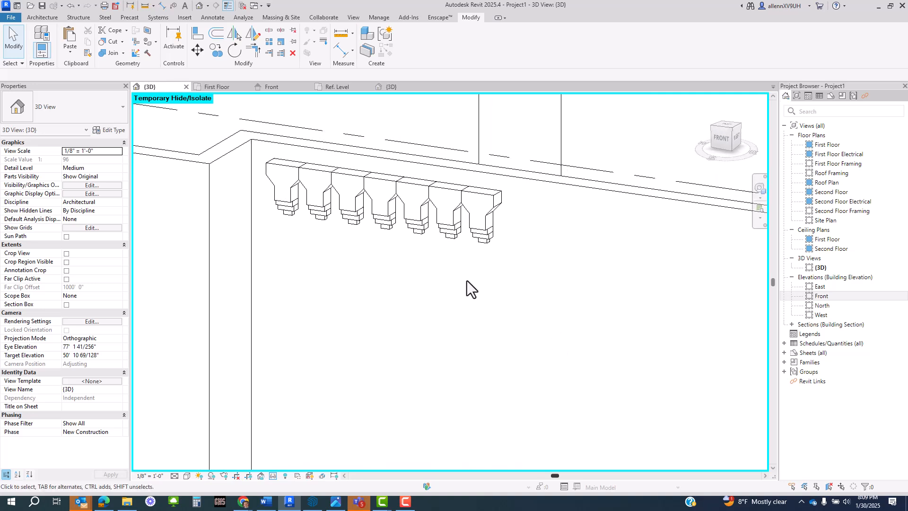
scroll(467, 280, down, 1)
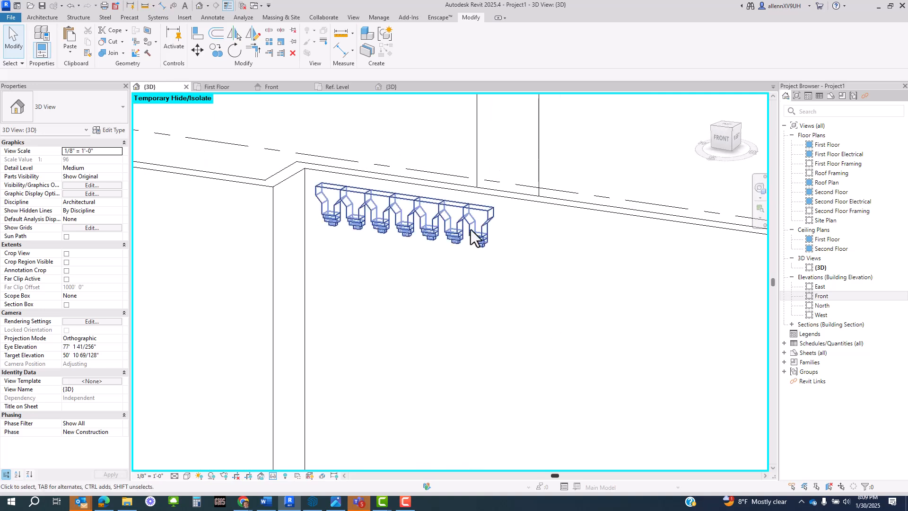
scroll(473, 223, up, 2)
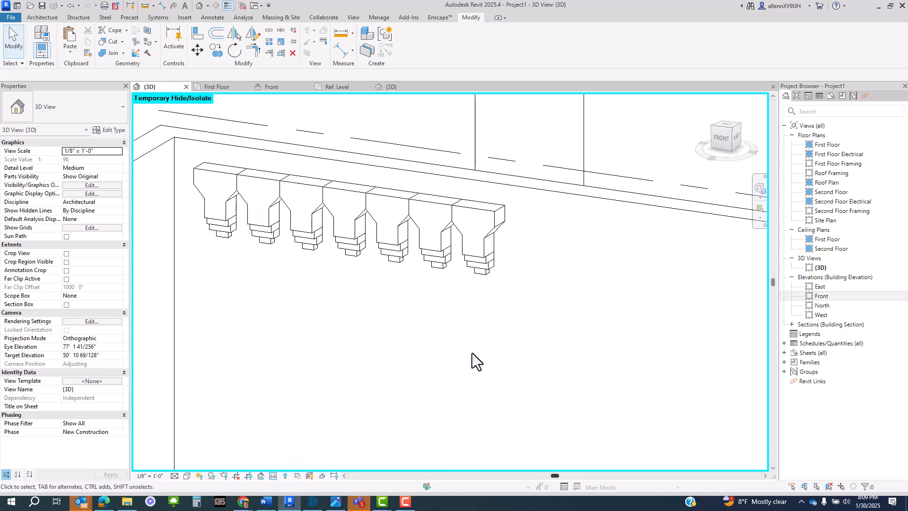
shift+middle_drag(472, 352, 500, 302)
scroll(500, 302, up, 2)
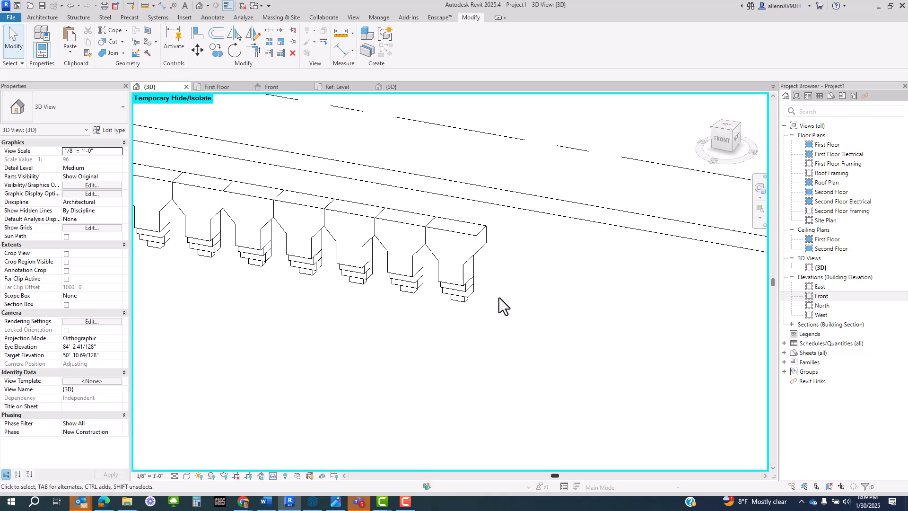
scroll(498, 297, down, 3)
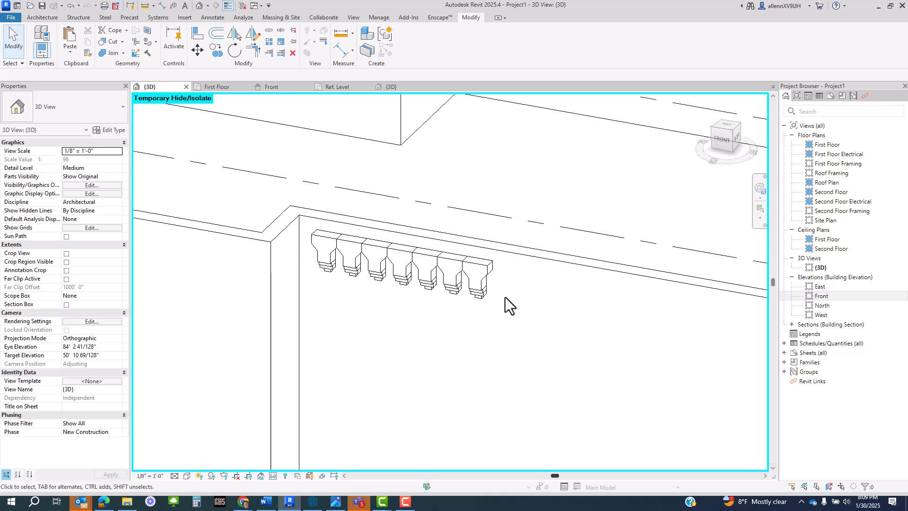
shift+middle_drag(505, 296, 492, 260)
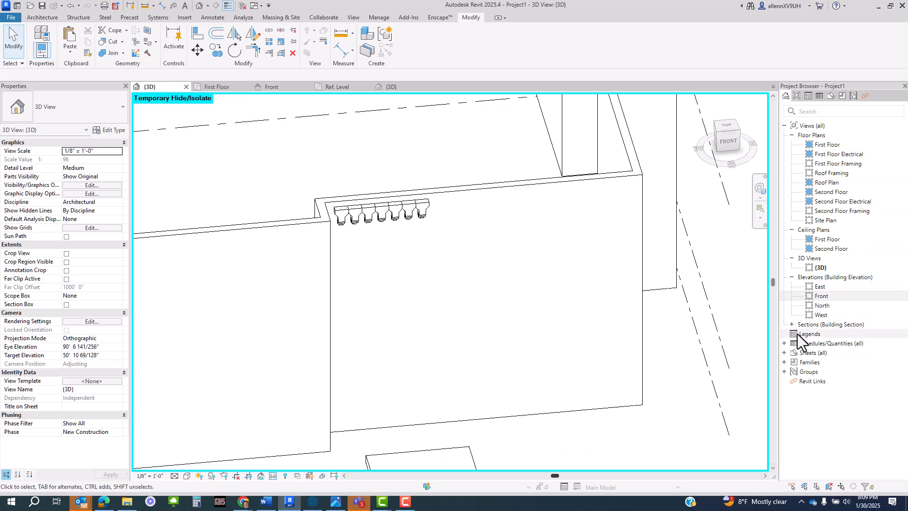
- Return to the Front elevation and show the corbel array with the neighbouring arched bays
double_click(827, 296)
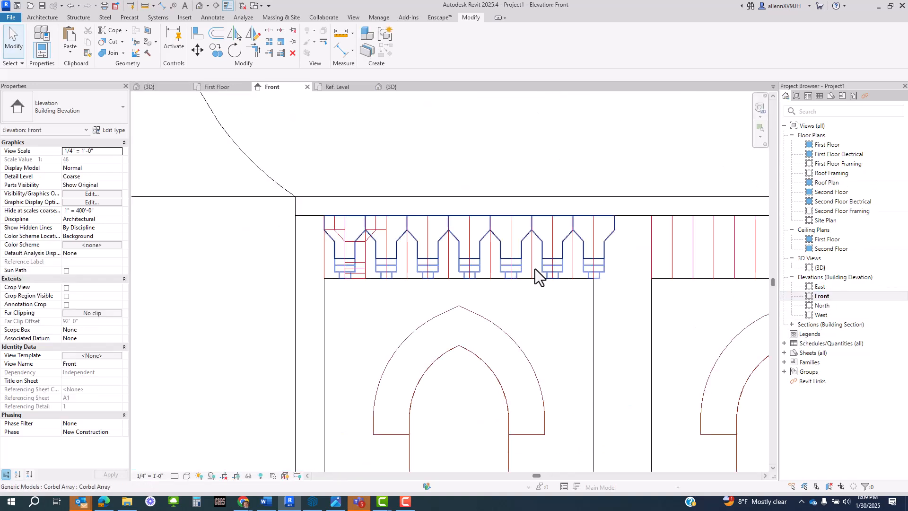
scroll(535, 268, down, 2)
middle_drag(574, 296, 464, 220)
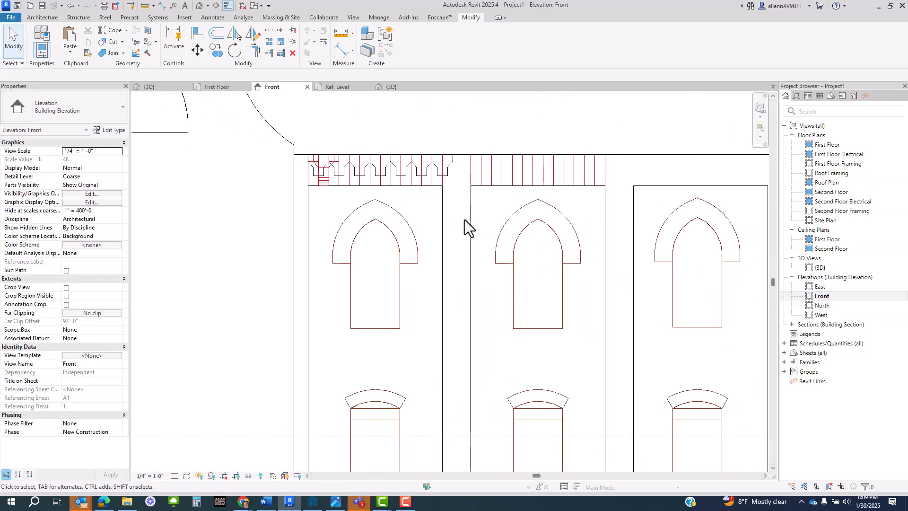
- Temporarily hide the imported temple drawing to check the corbel array on its own, and restore the drawing
click(517, 247)
scroll(519, 256, down, 3)
scroll(505, 293, up, 2)
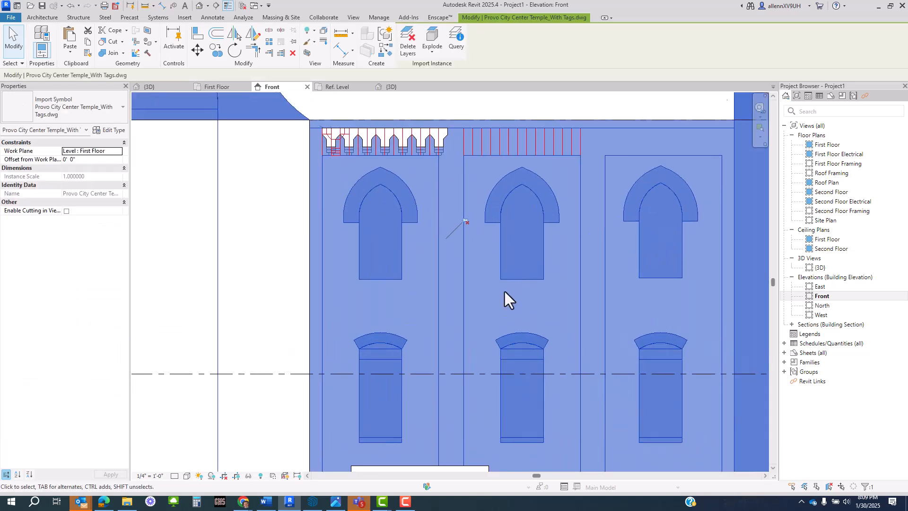
scroll(395, 146, up, 4)
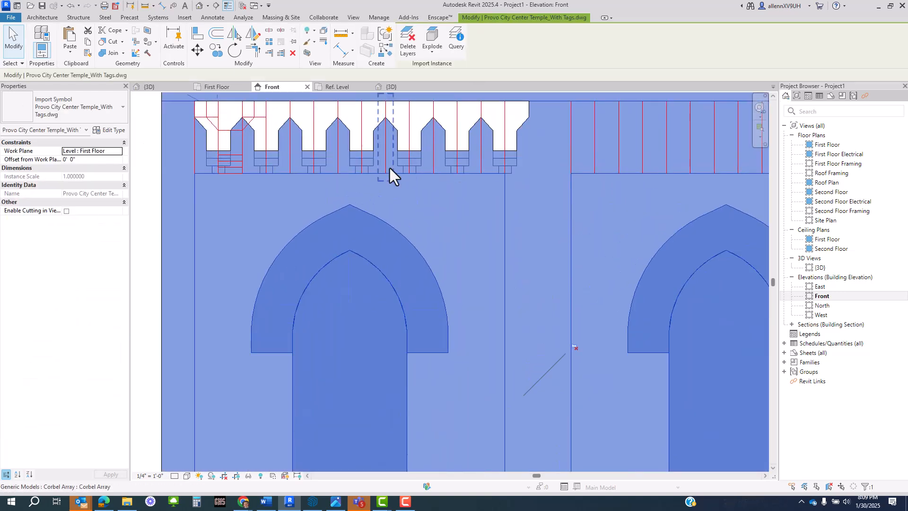
scroll(396, 153, down, 2)
scroll(548, 219, down, 2)
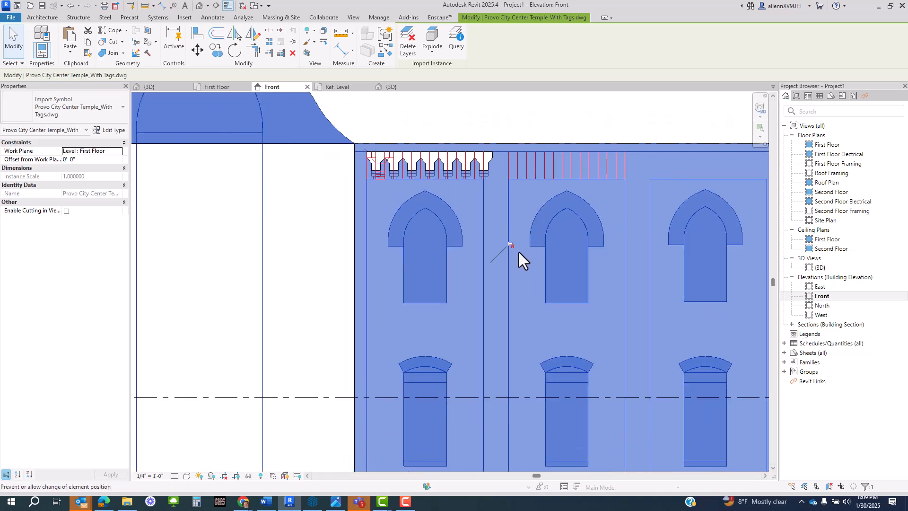
key(h)
key(h)
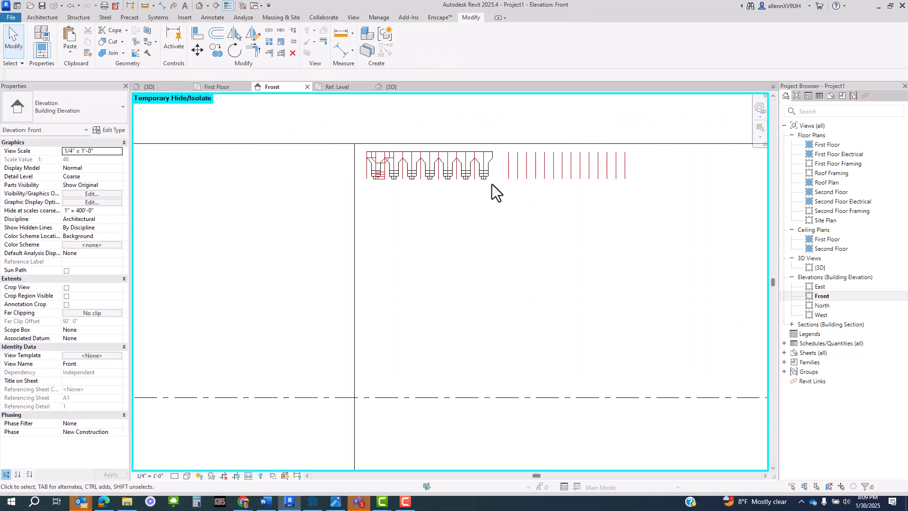
scroll(492, 183, up, 2)
key(h)
key(r)
scroll(492, 183, down, 4)
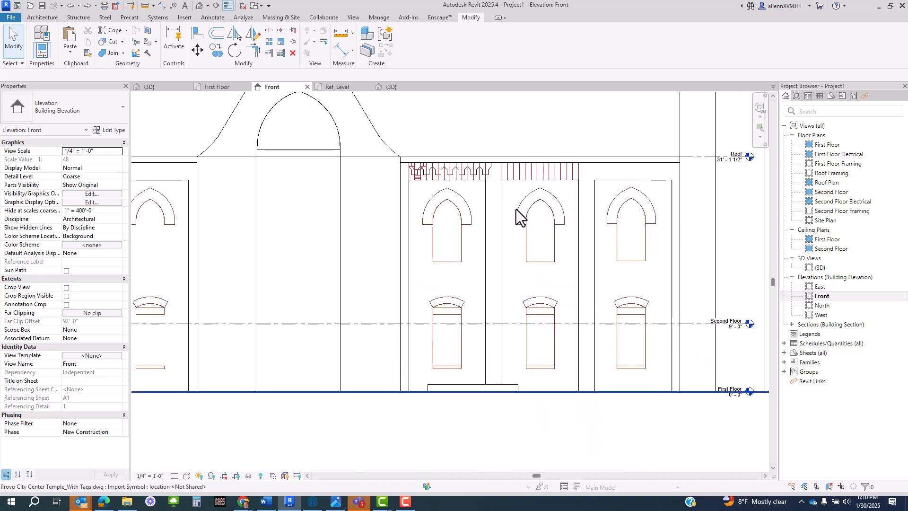
scroll(480, 191, up, 3)
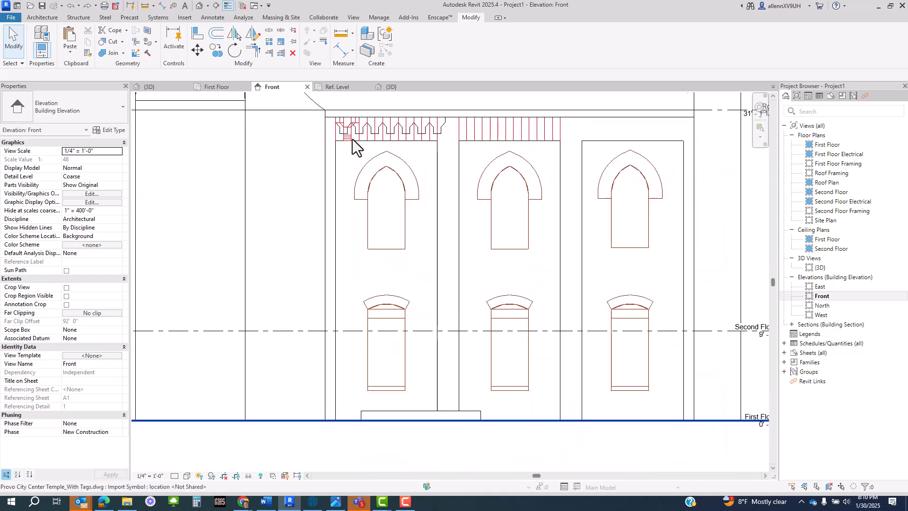
- Start an in-place model in the Generic Models category and name it Pilaster
click(42, 17)
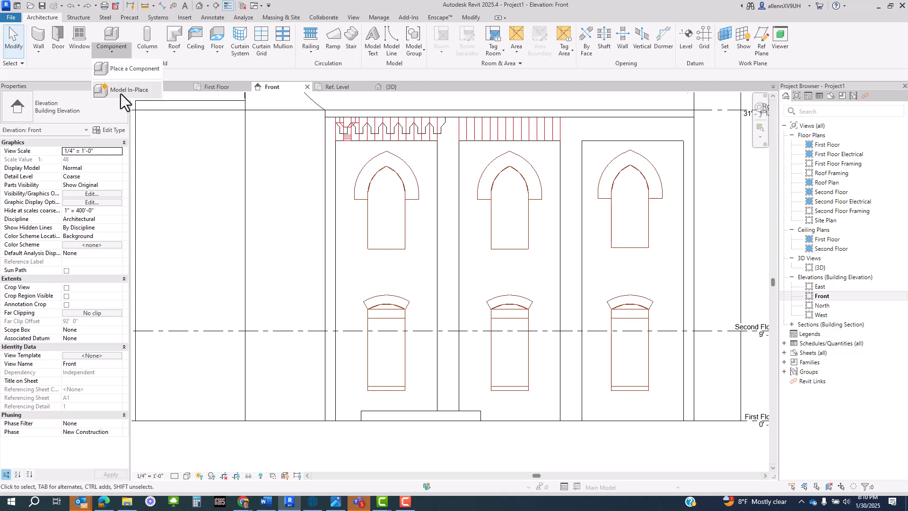
click(121, 91)
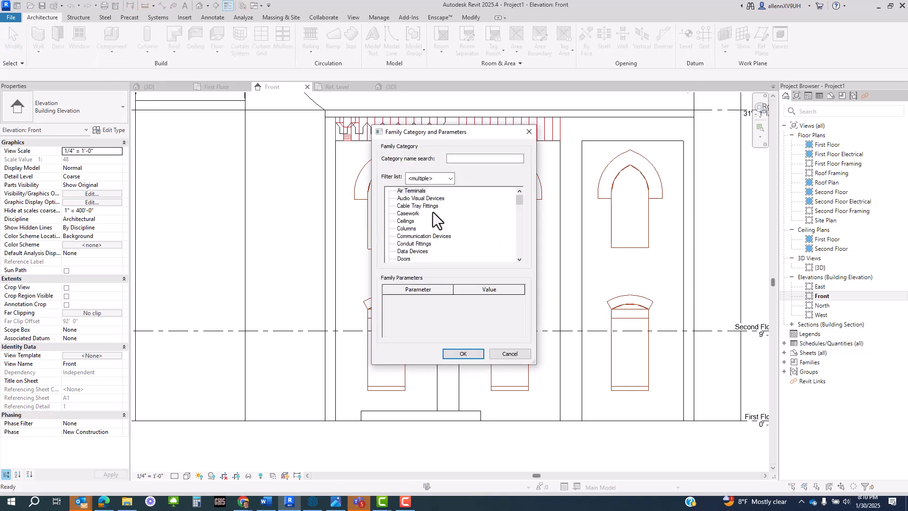
scroll(405, 222, down, 4)
click(416, 252)
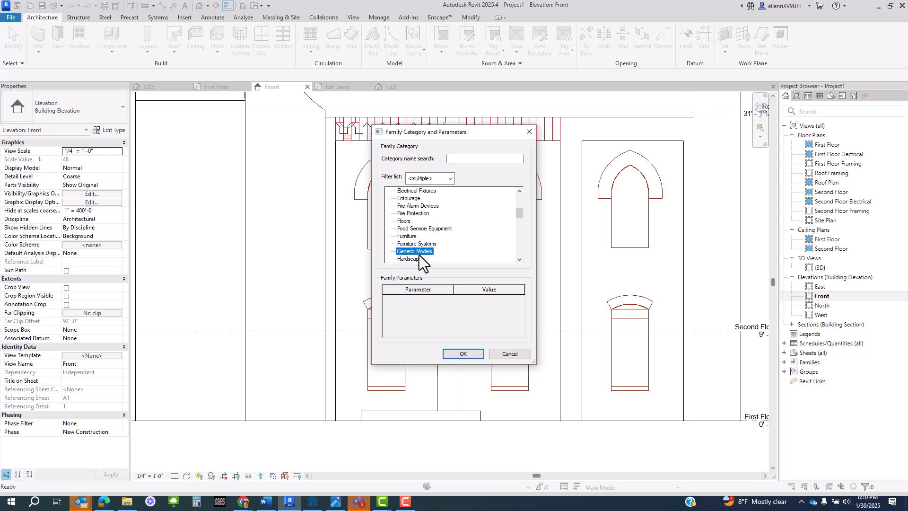
click(463, 354)
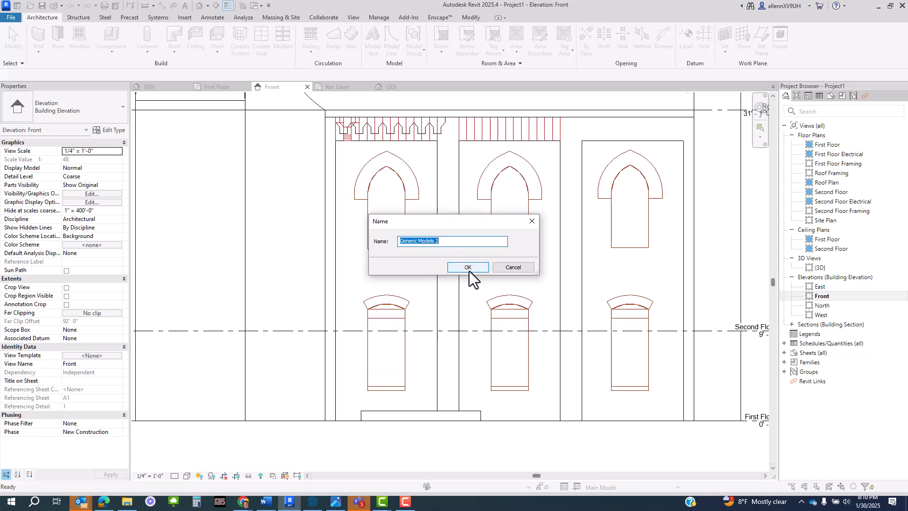
text(Pilaster)
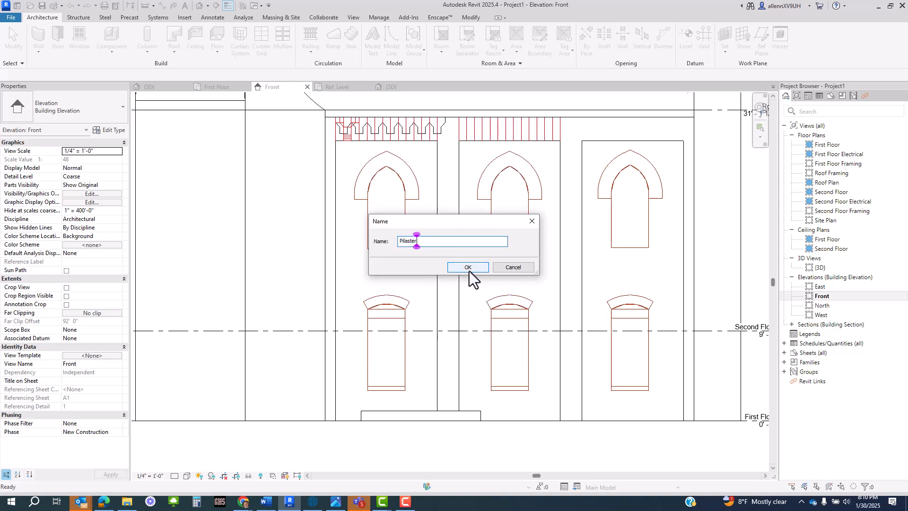
click(467, 268)
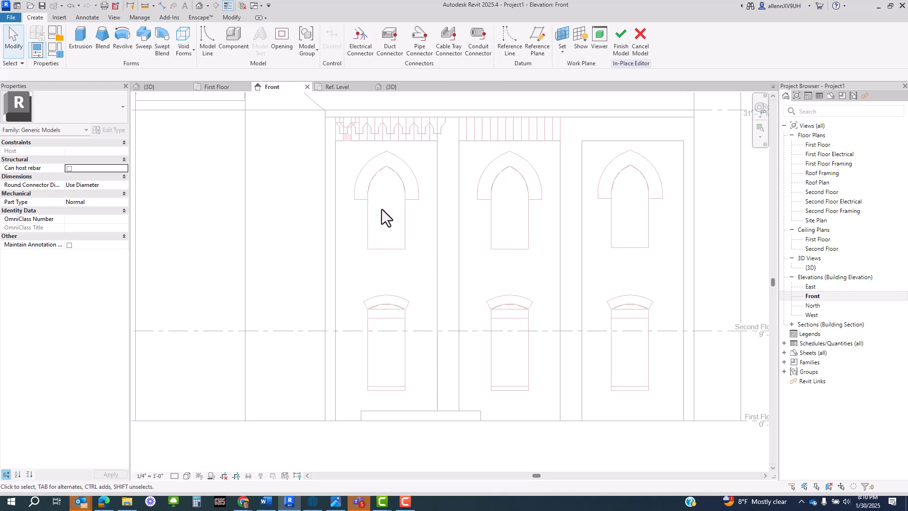
- Set the work plane for the pilaster by picking the front wall's plane at its base line
middle_drag(449, 221, 442, 223)
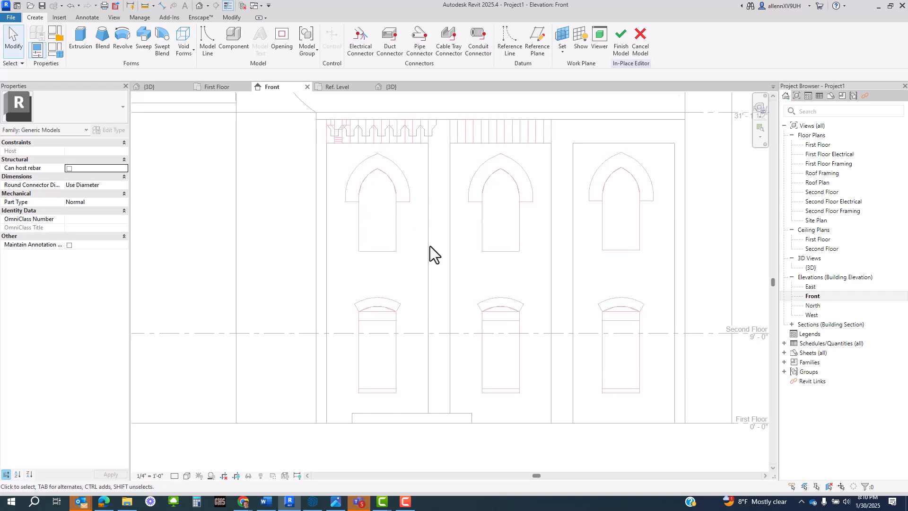
middle_drag(445, 178, 431, 182)
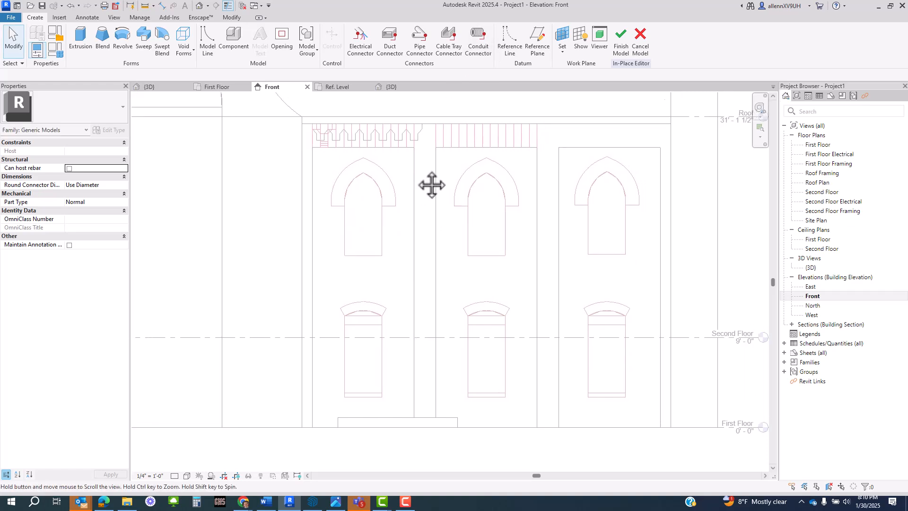
click(563, 52)
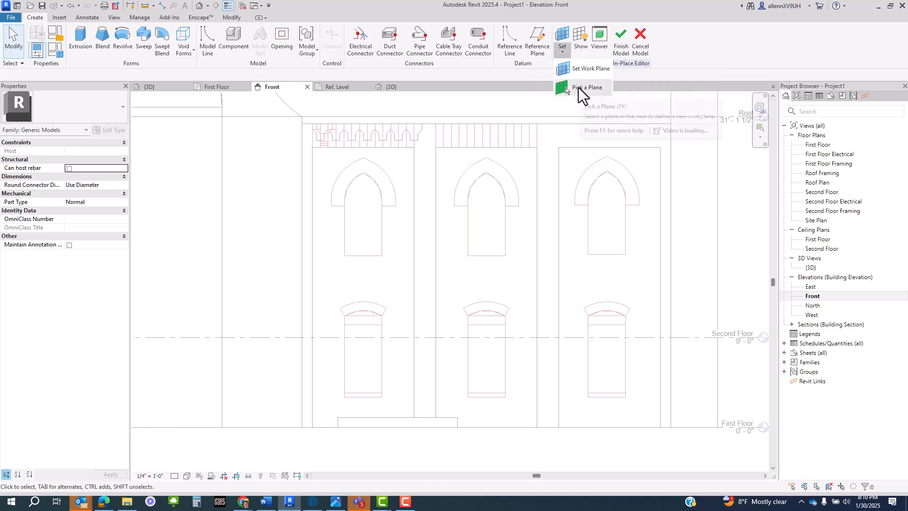
click(566, 89)
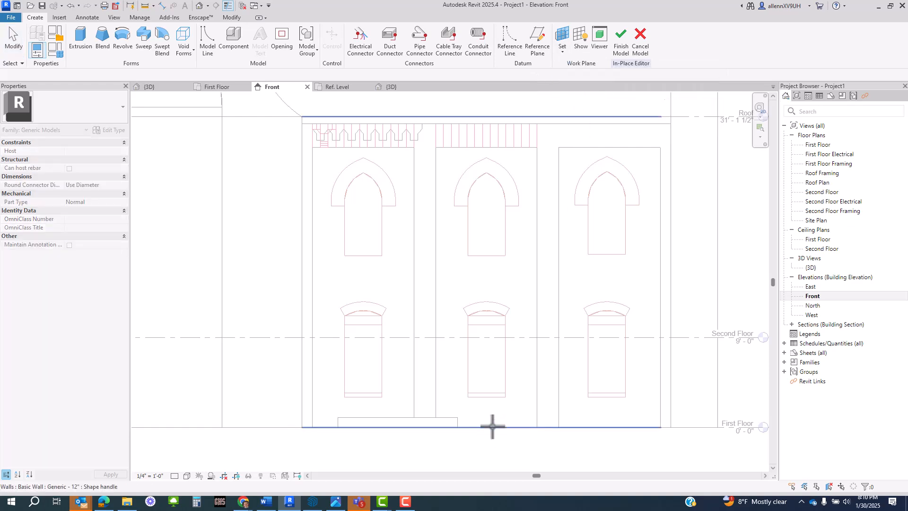
click(493, 427)
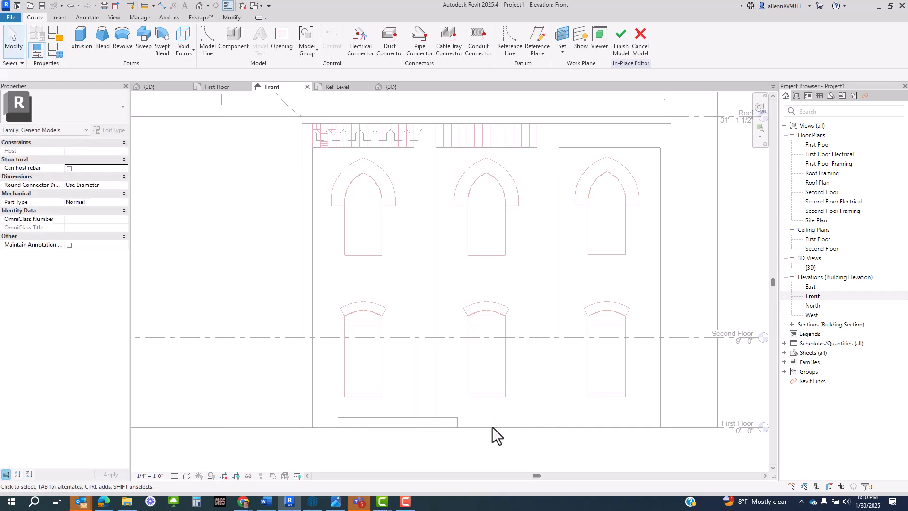
- Create a 1'-0" deep extrusion from a rectangle 2'-2" wide and about 30'-4" tall, between the two left bays from wall top to base
click(80, 38)
click(436, 31)
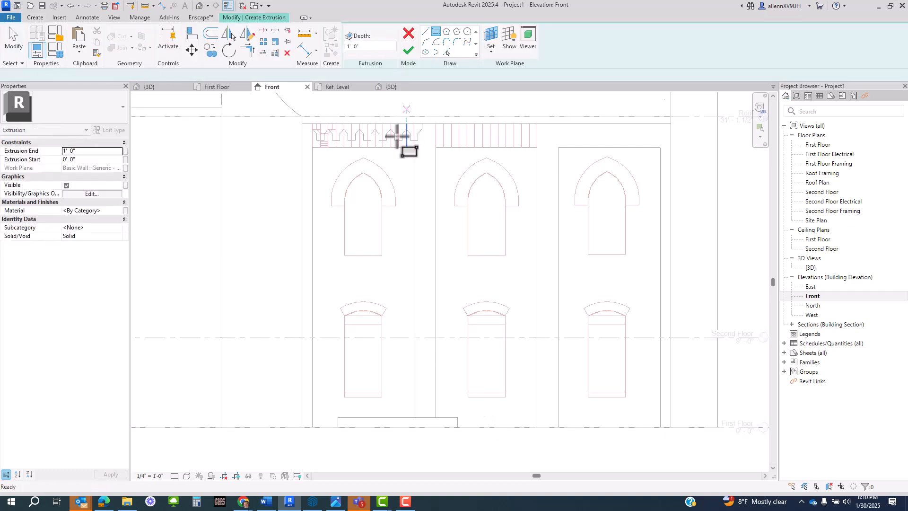
click(415, 124)
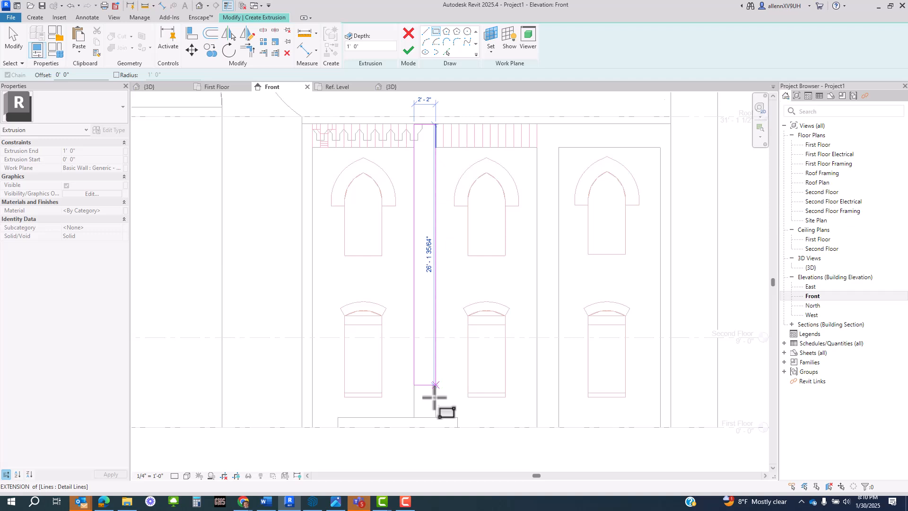
click(435, 427)
scroll(453, 315, down, 2)
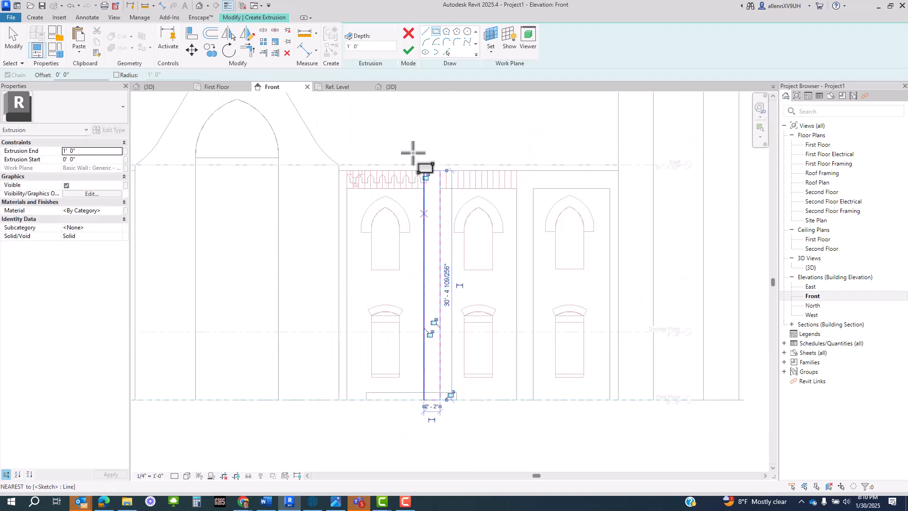
click(408, 49)
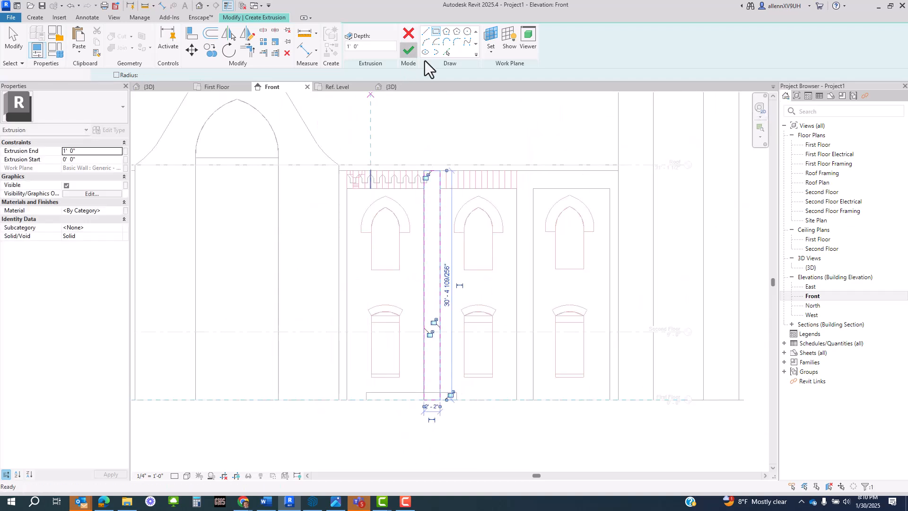
- In the 3D view, pull the pilaster extrusion's front face back to the corbels' front face and finish the in-place model
click(193, 6)
scroll(412, 207, up, 6)
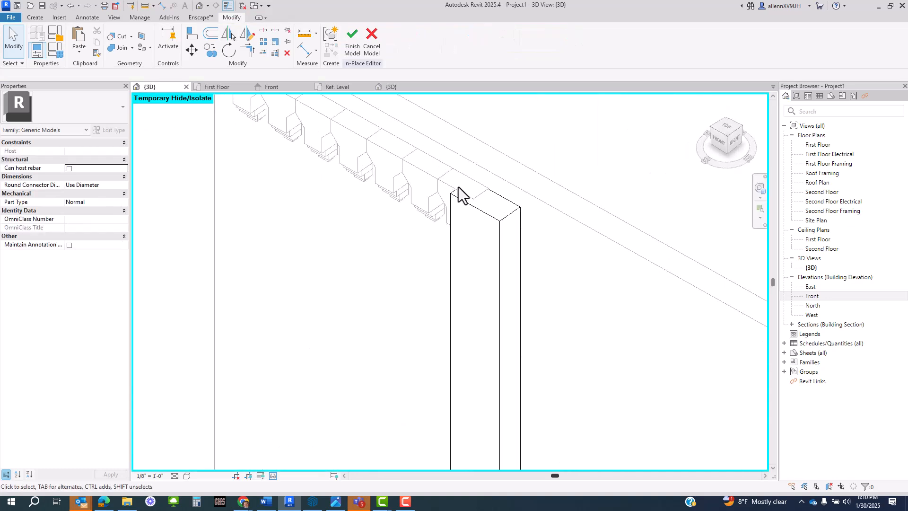
scroll(461, 194, up, 2)
click(472, 203)
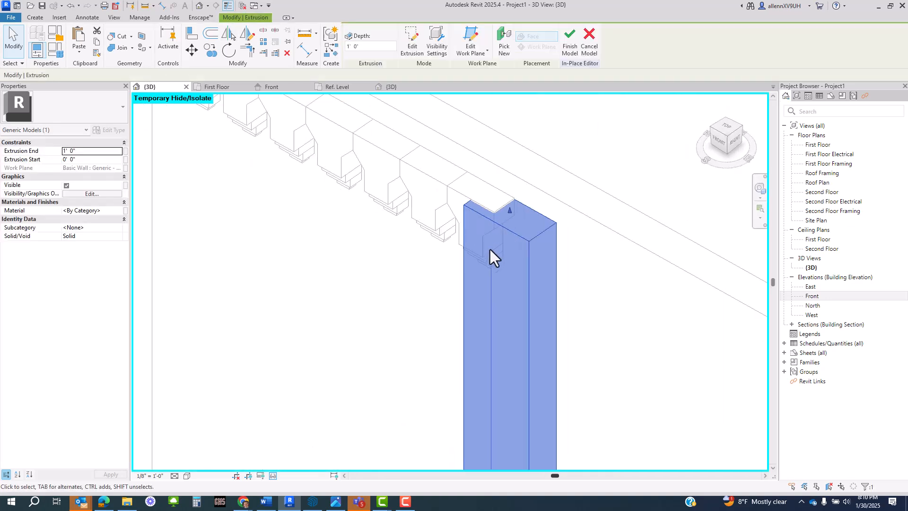
middle_drag(489, 249, 504, 174)
scroll(504, 174, down, 2)
scroll(490, 369, down, 2)
middle_drag(488, 359, 464, 329)
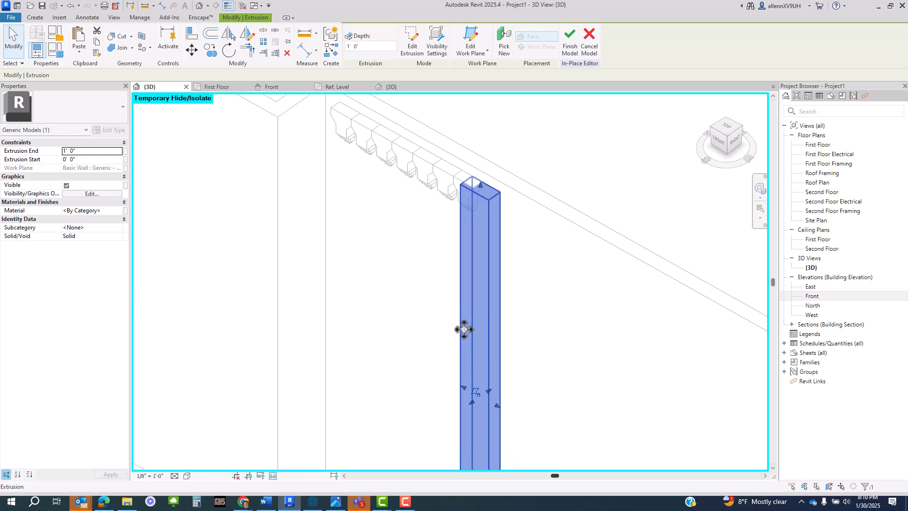
drag(471, 403, 371, 220)
scroll(390, 230, down, 2)
shift+middle_drag(390, 231, 499, 345)
click(486, 426)
shift+middle_drag(486, 426, 518, 367)
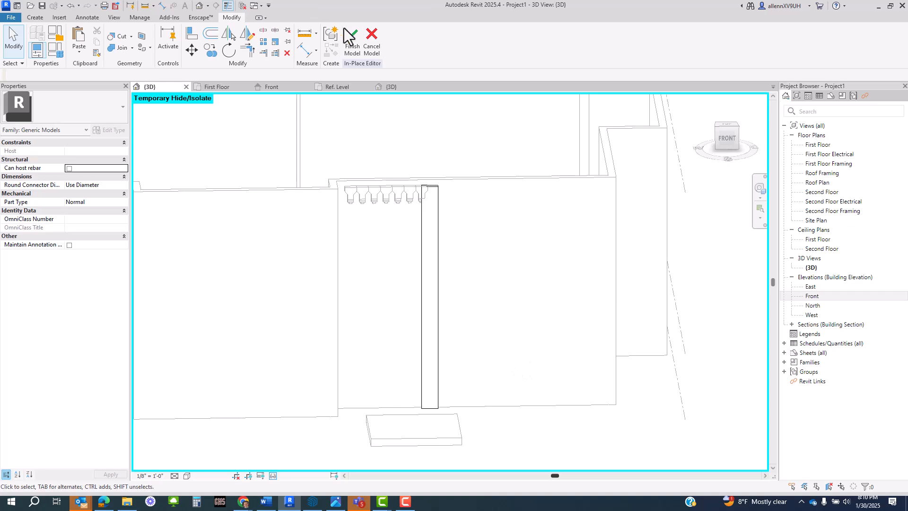
click(352, 47)
- Join the pilaster's geometry with the overlapping corbel array at the top of the front wall
scroll(441, 219, down, 2)
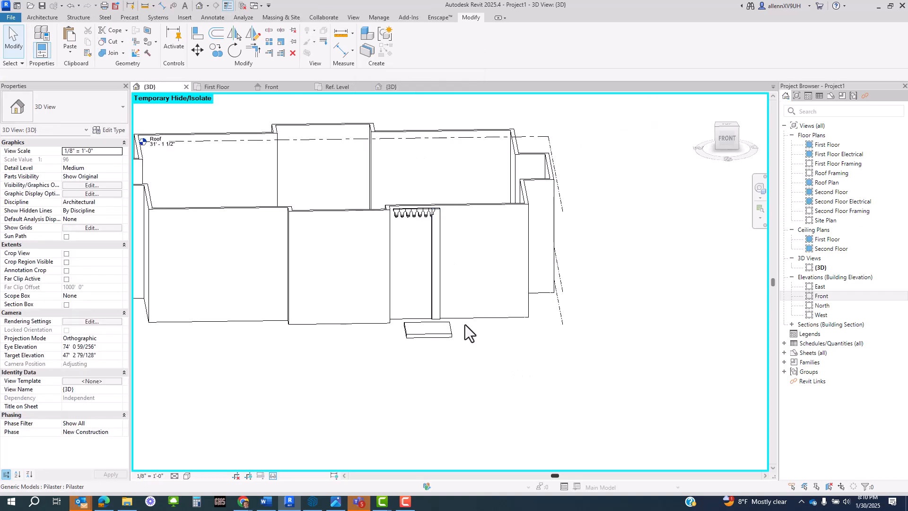
shift+middle_drag(490, 339, 461, 331)
scroll(430, 219, up, 2)
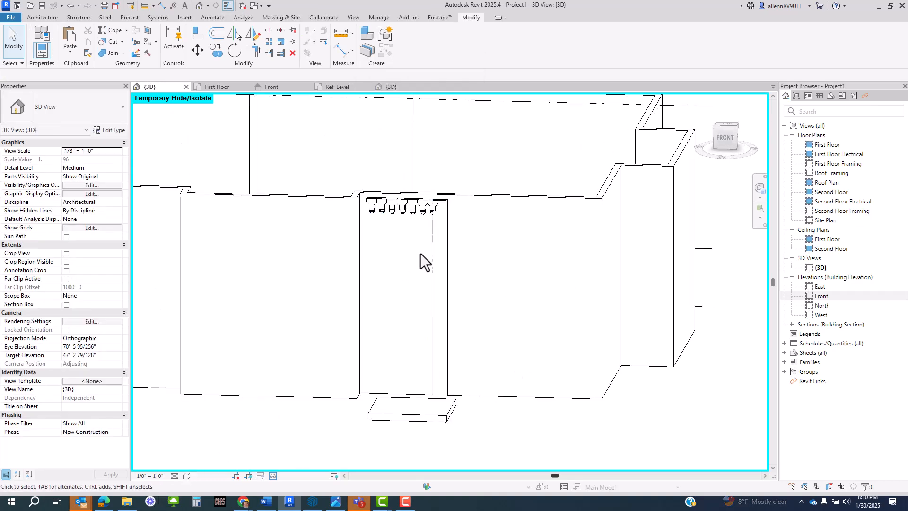
scroll(447, 207, up, 3)
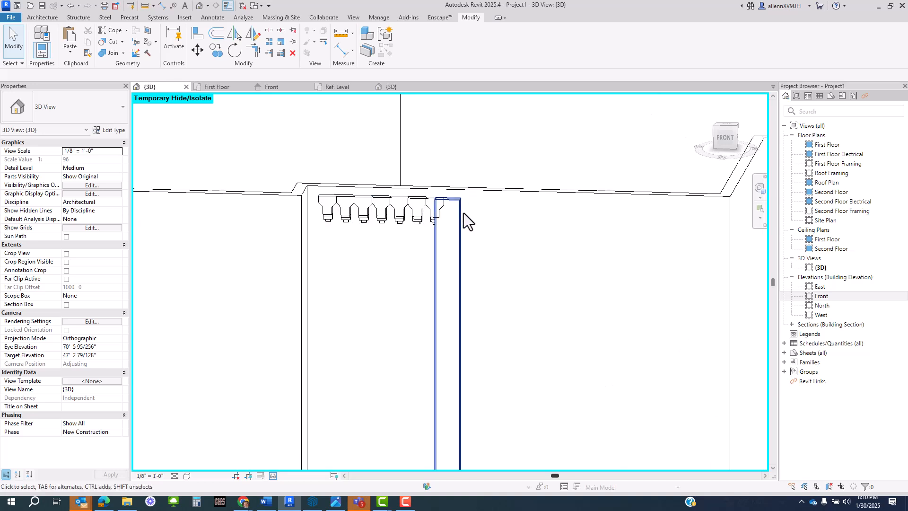
shift+middle_drag(472, 241, 395, 226)
scroll(396, 226, up, 3)
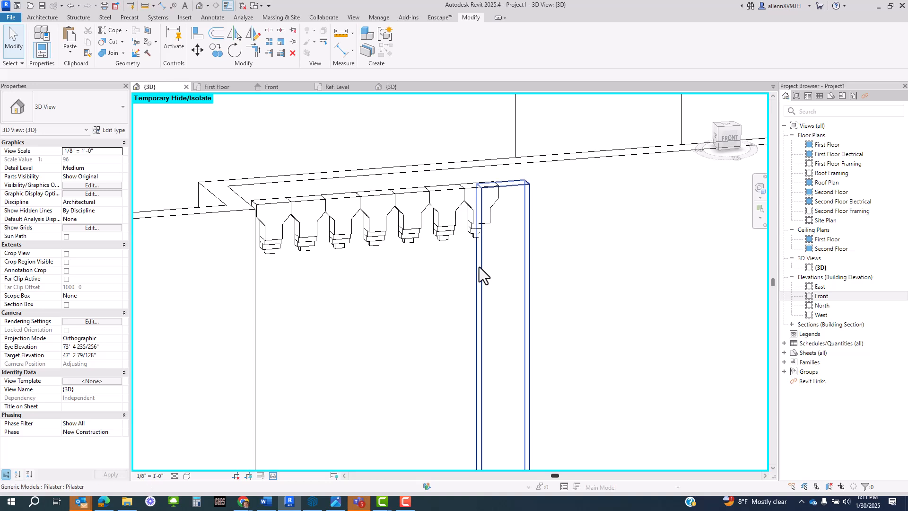
click(478, 266)
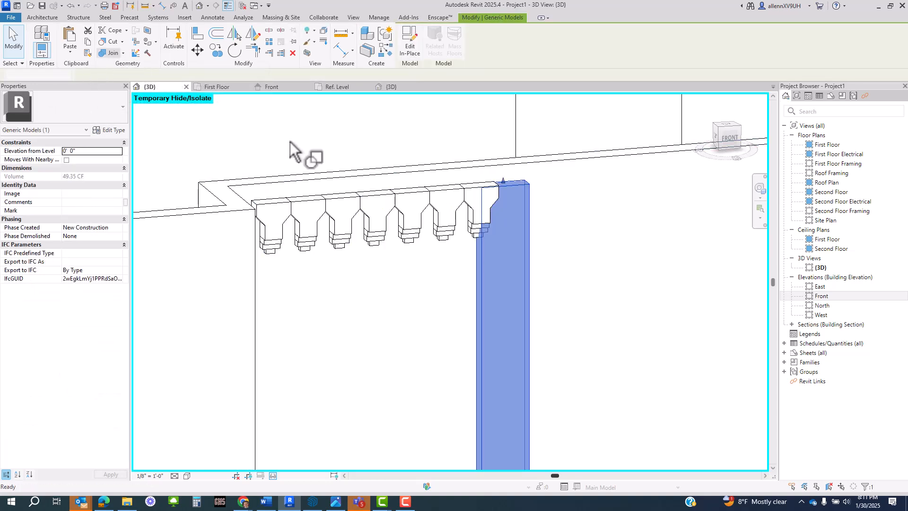
key(j)
key(g)
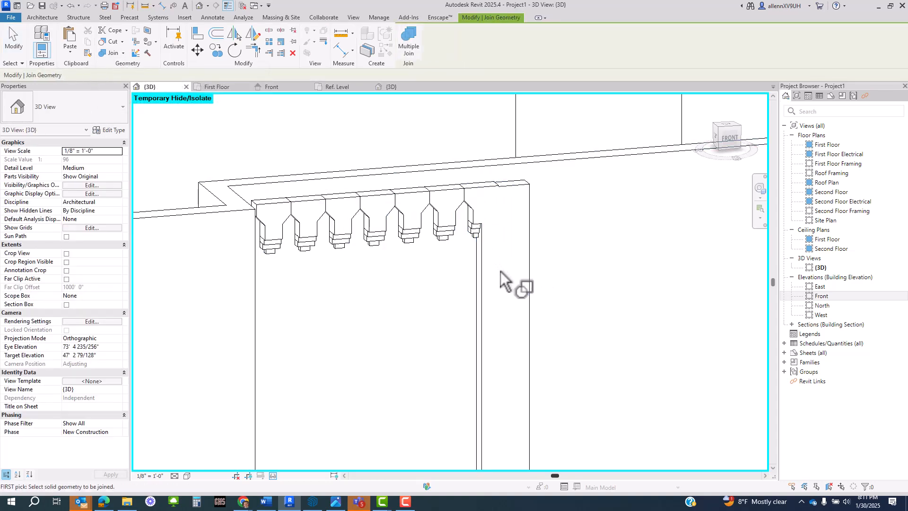
shift+middle_drag(504, 275, 463, 242)
key(Escape)
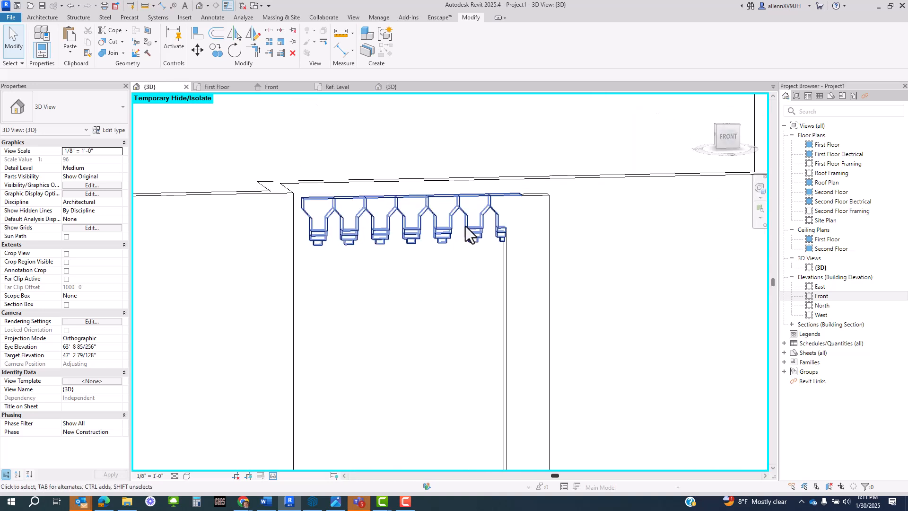
click(466, 231)
scroll(463, 258, down, 2)
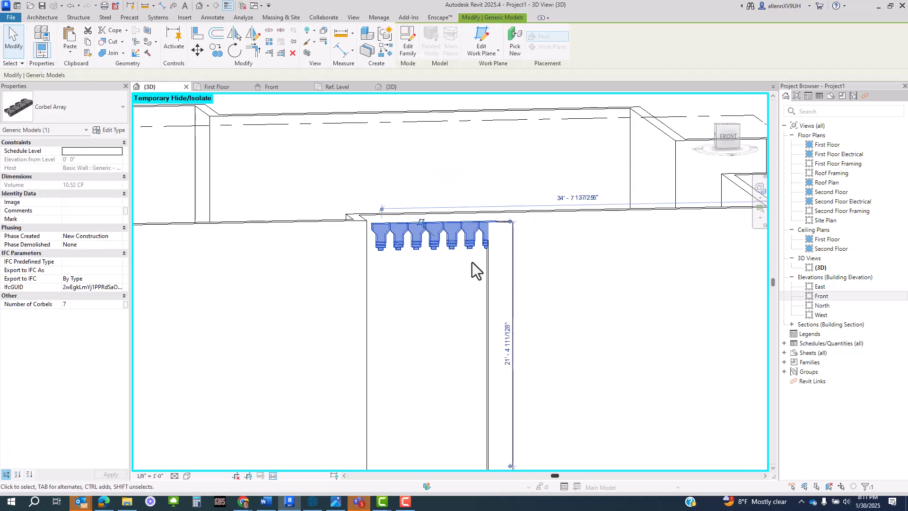
scroll(467, 256, down, 1)
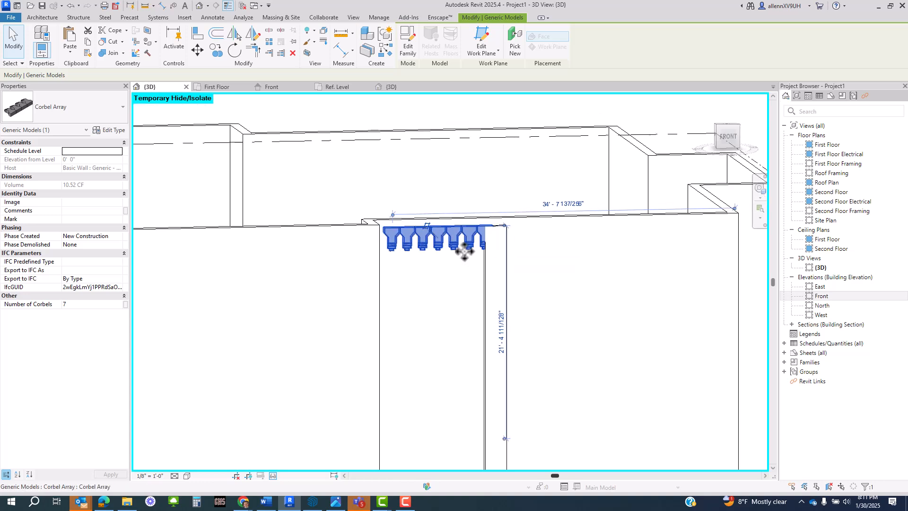
key(c)
key(s)
scroll(375, 213, down, 3)
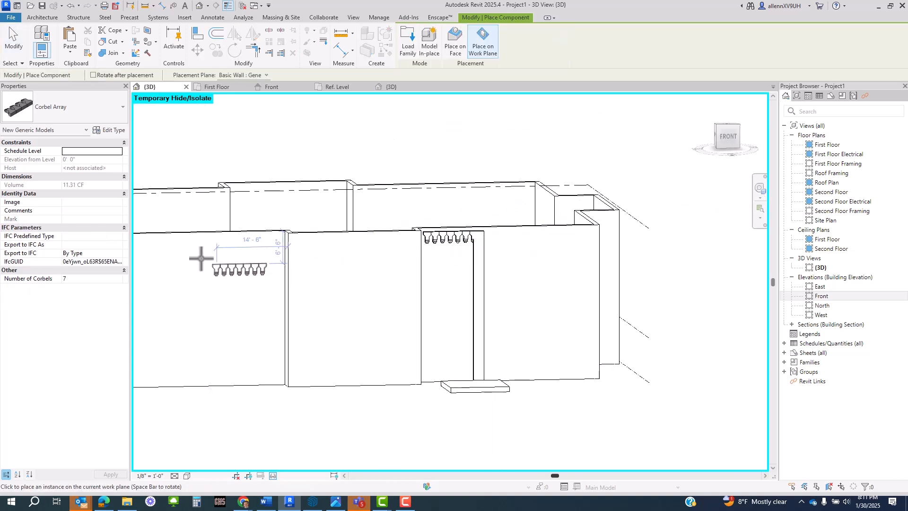
shift+middle_drag(587, 304, 492, 296)
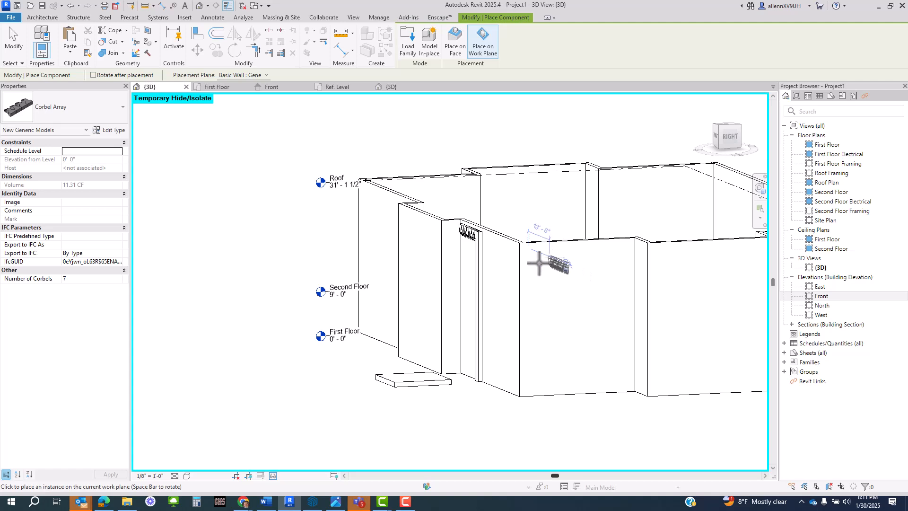
scroll(539, 262, up, 5)
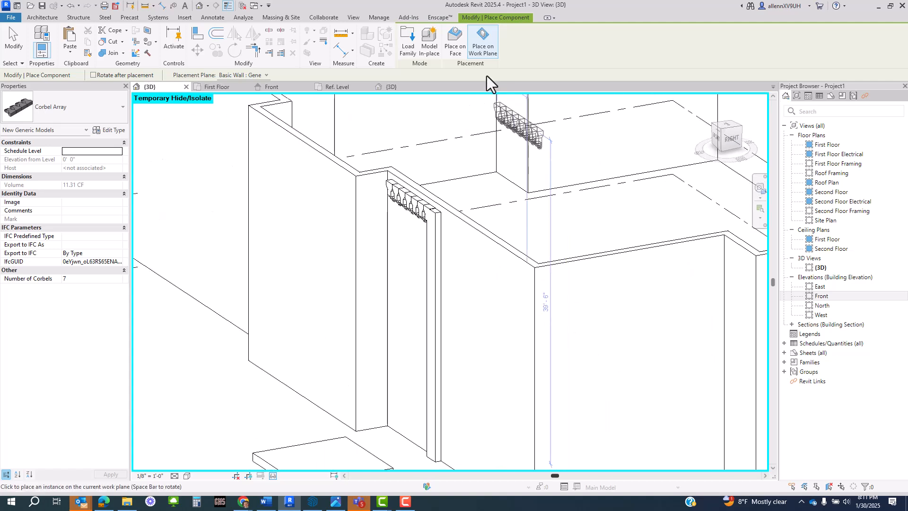
scroll(564, 283, down, 4)
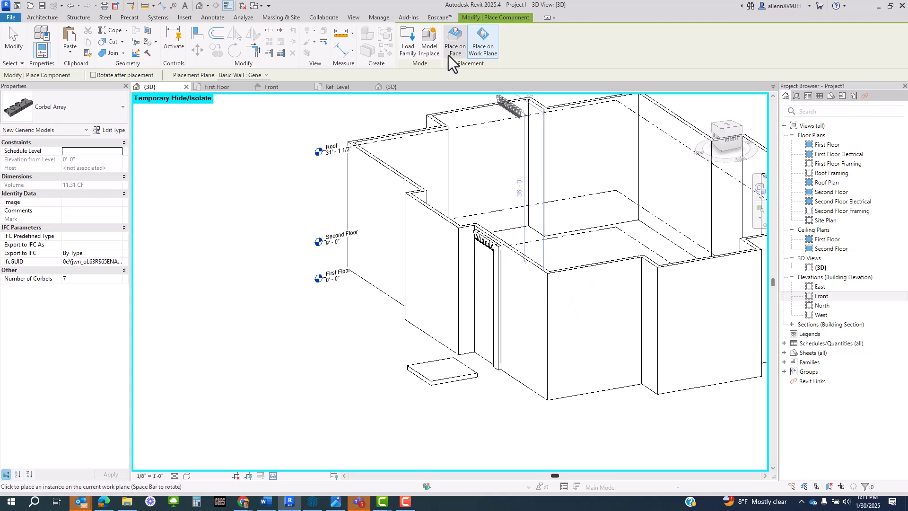
click(454, 43)
scroll(540, 270, up, 3)
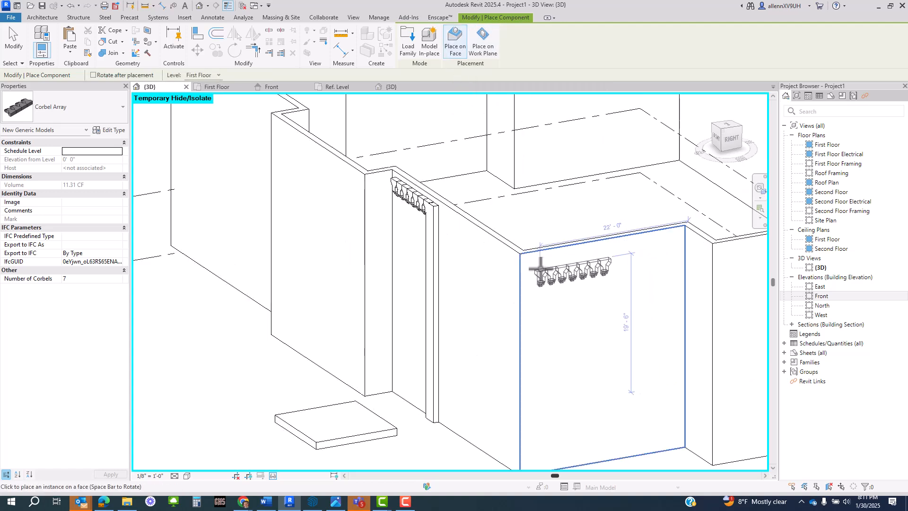
scroll(541, 270, down, 4)
shift+middle_drag(540, 270, 492, 259)
scroll(493, 261, up, 5)
key(Escape)
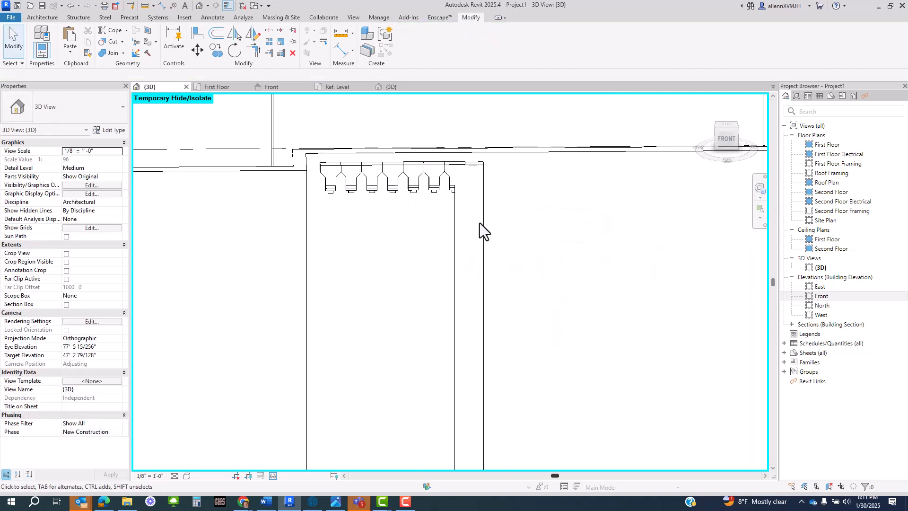
- Examine the pilaster and its junction with the corbel array on the front wall from several 3D angles
click(481, 222)
scroll(465, 221, down, 3)
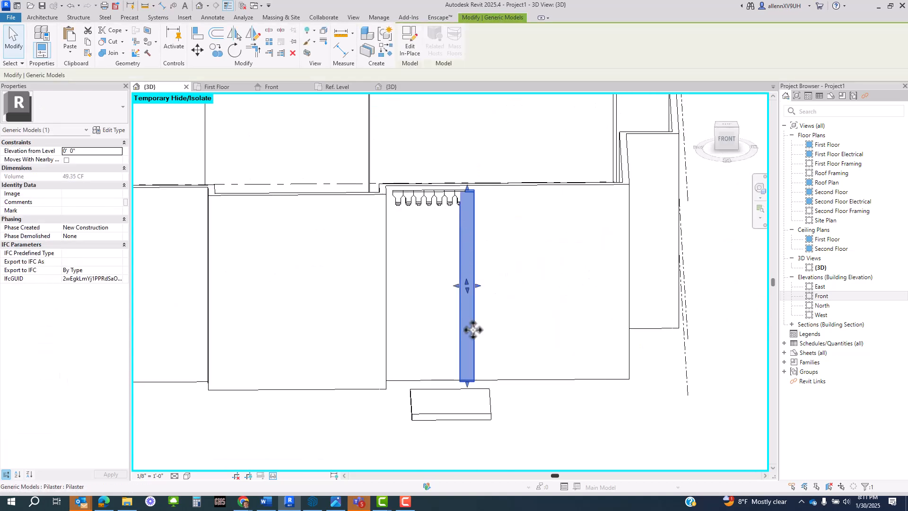
middle_drag(493, 310, 518, 254)
scroll(511, 255, down, 2)
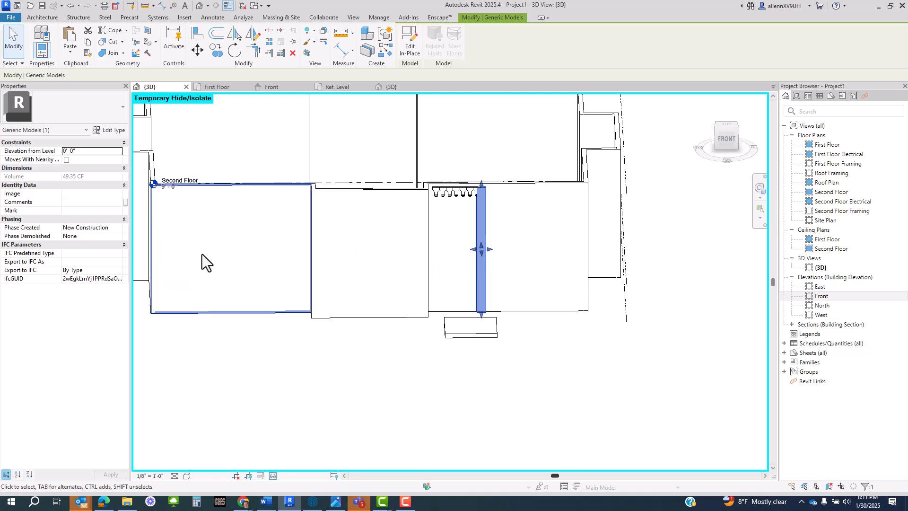
scroll(531, 247, up, 3)
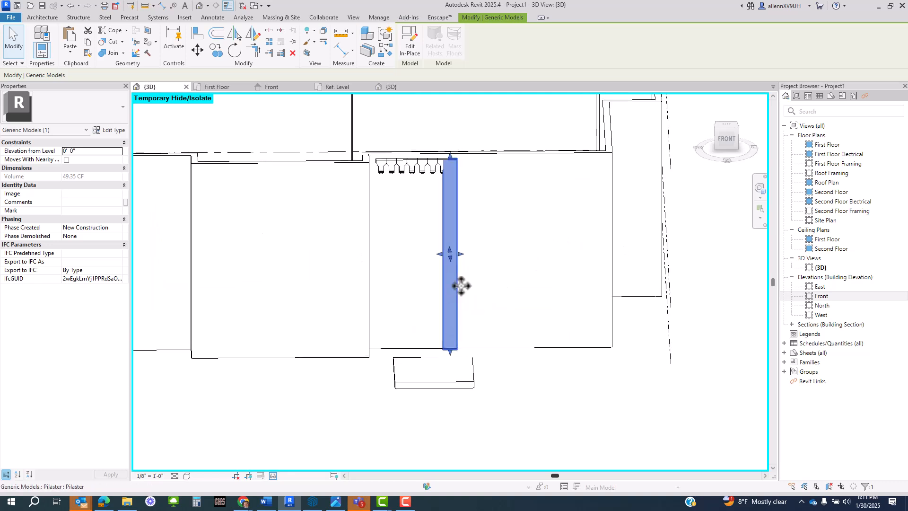
scroll(449, 284, down, 3)
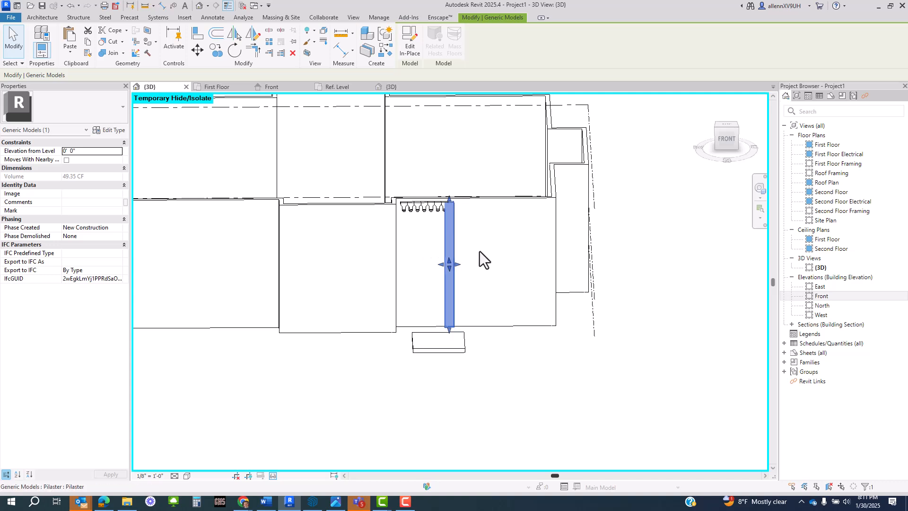
click(529, 377)
shift+middle_drag(541, 373, 478, 340)
scroll(448, 217, up, 4)
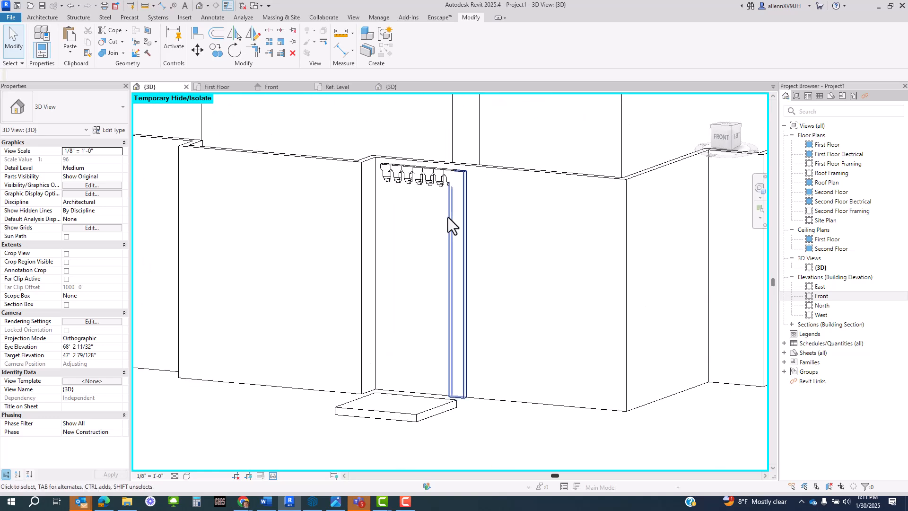
shift+middle_drag(443, 315, 365, 155)
scroll(430, 217, up, 3)
middle_drag(444, 237, 444, 288)
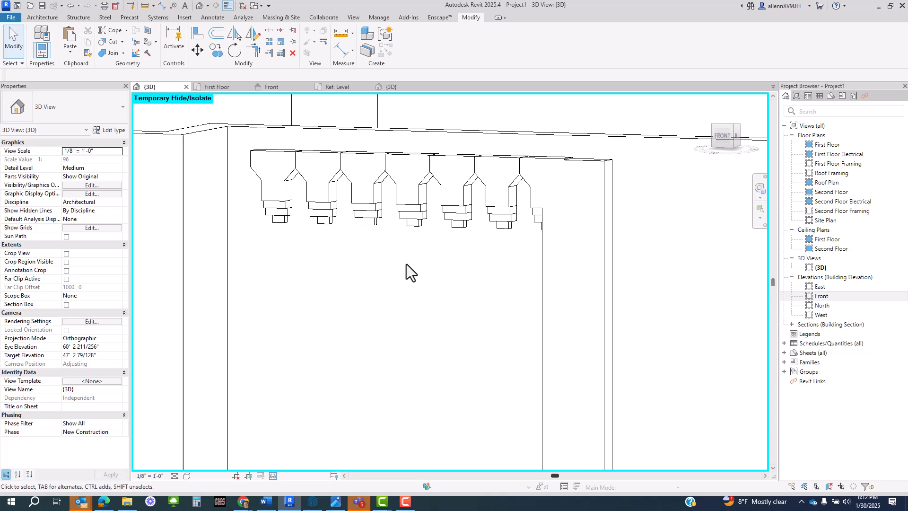
scroll(407, 264, down, 5)
middle_drag(414, 277, 378, 220)
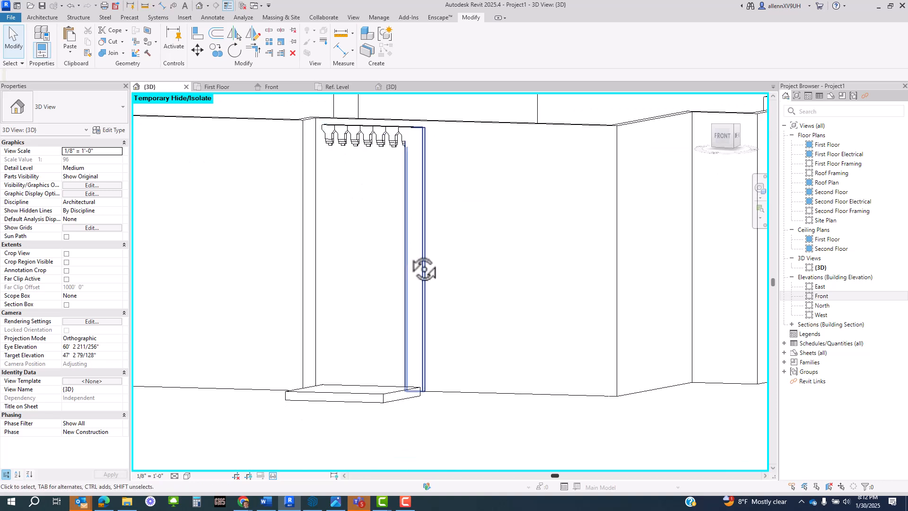
shift+middle_drag(425, 263, 425, 283)
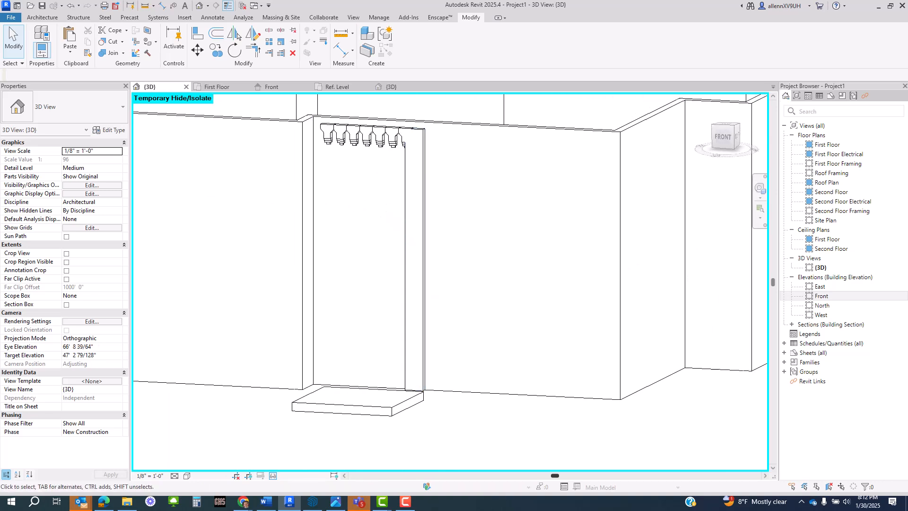